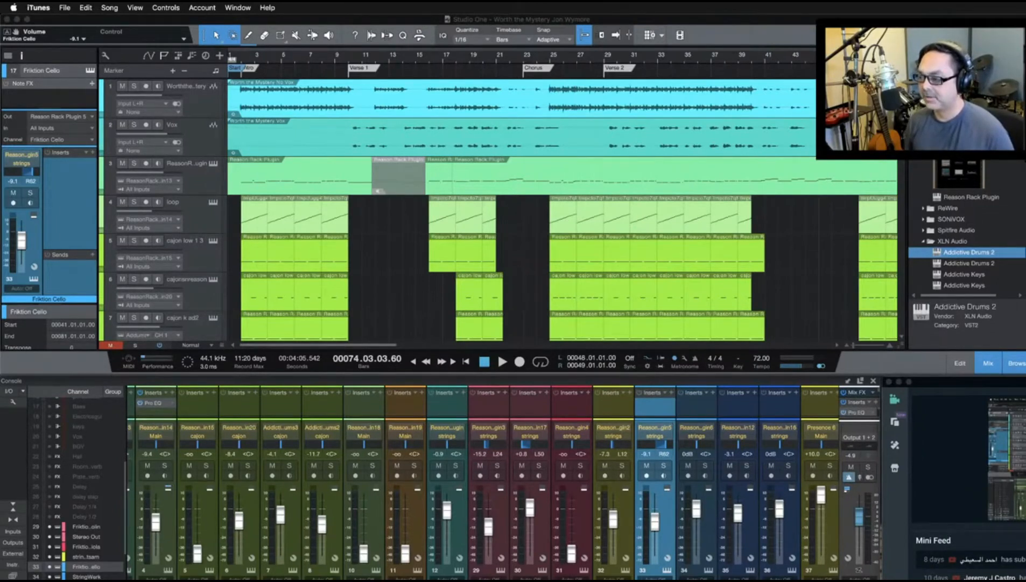
Switch to Preview to view the Worth the Mystery chord chart beside the session, and put the chart away
key(super+Tab)
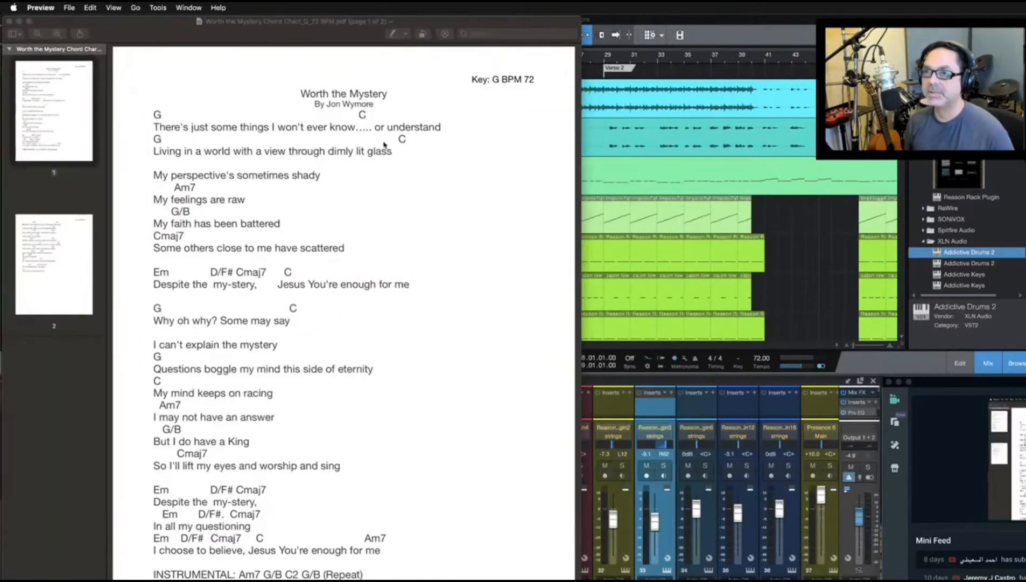
drag(306, 26, 560, 24)
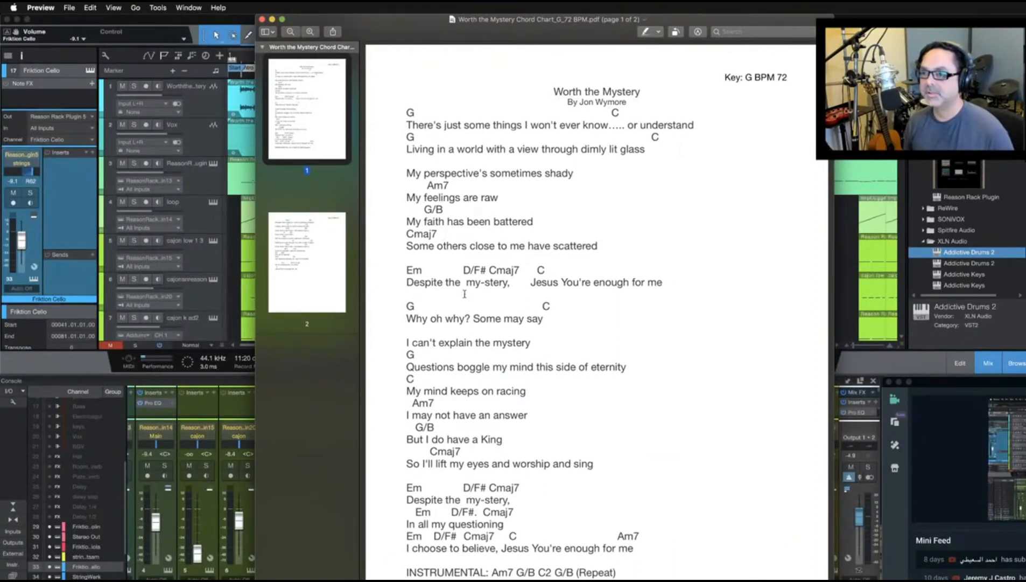
click(272, 20)
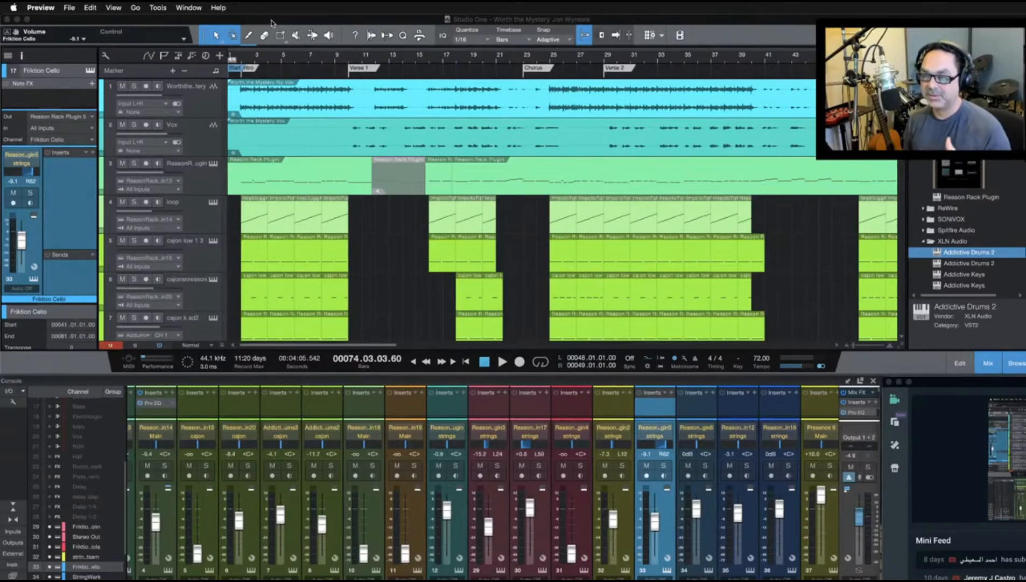
Return the playhead to the start of the song and select Reason Rack Plugin in the instrument browser
click(230, 56)
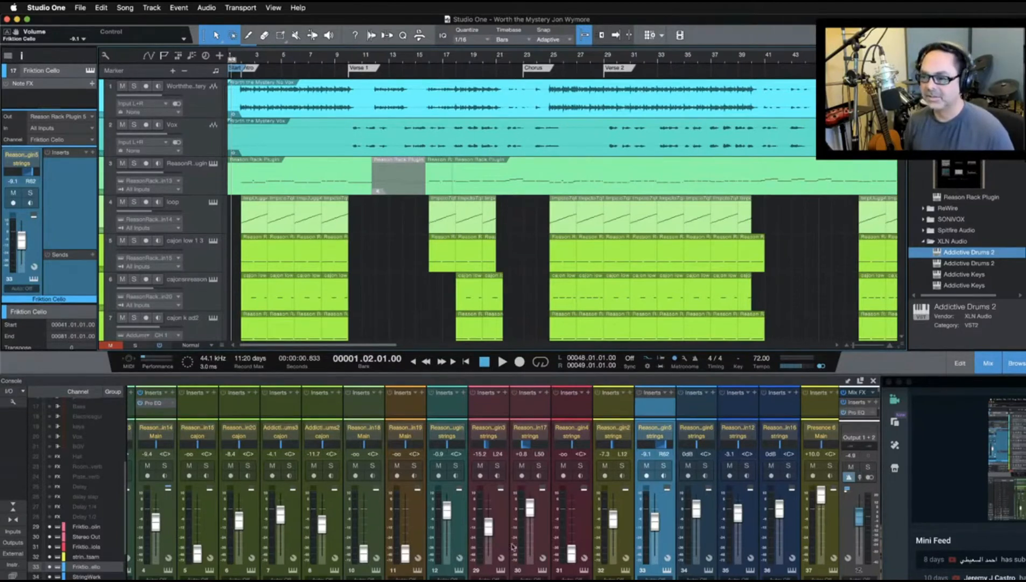
click(484, 362)
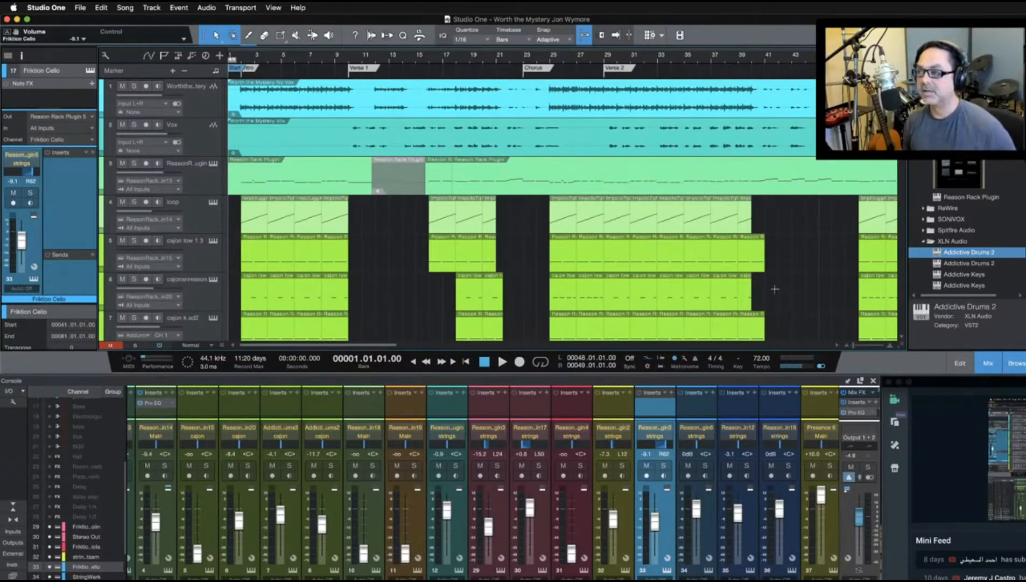
click(949, 168)
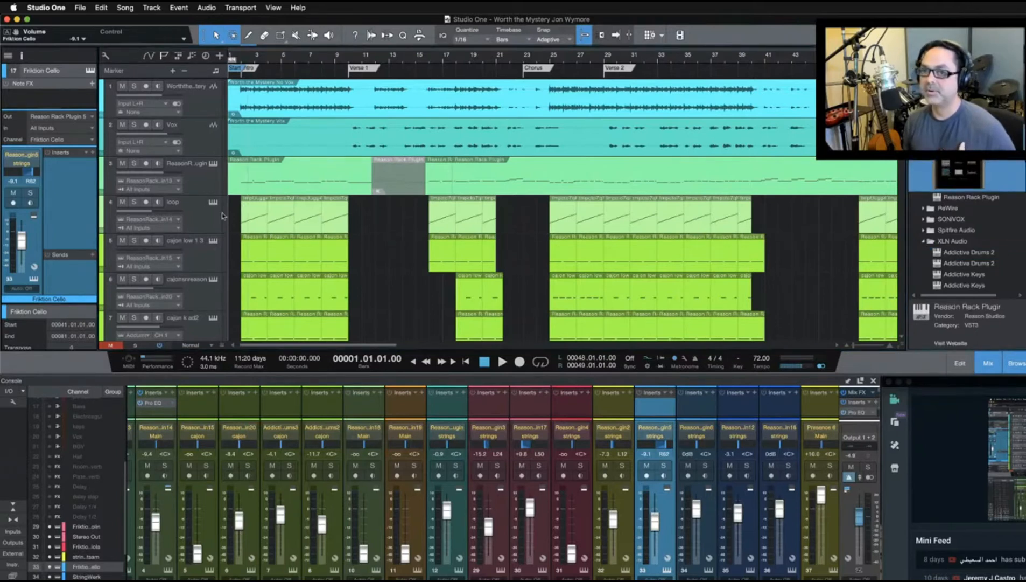
Open the Friktion violin track's Reason Rack Plugin and reposition its window so the whole Friktion device is visible
scroll(214, 244, down, 1)
scroll(214, 244, down, 8)
click(213, 253)
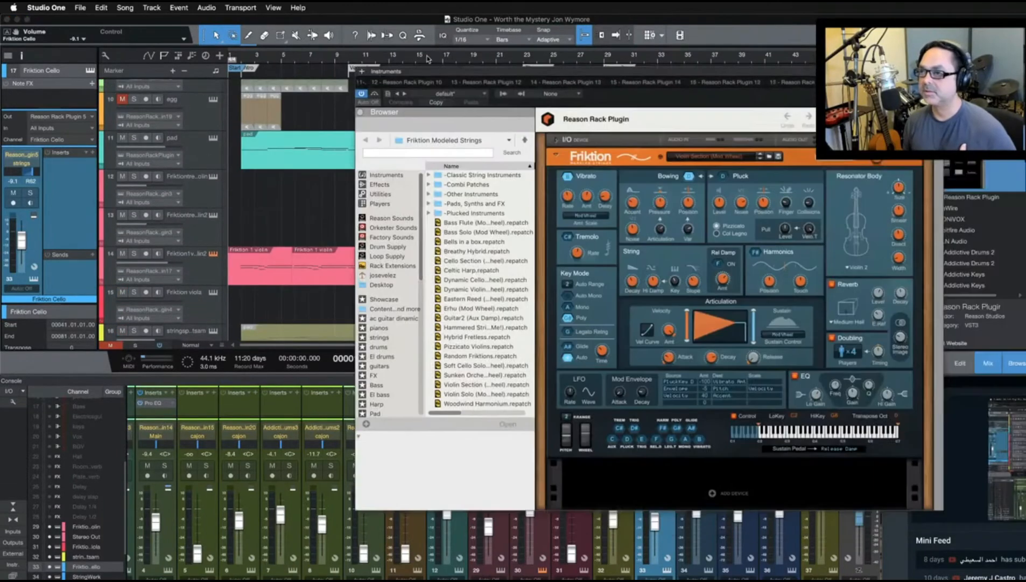
drag(553, 71, 329, 24)
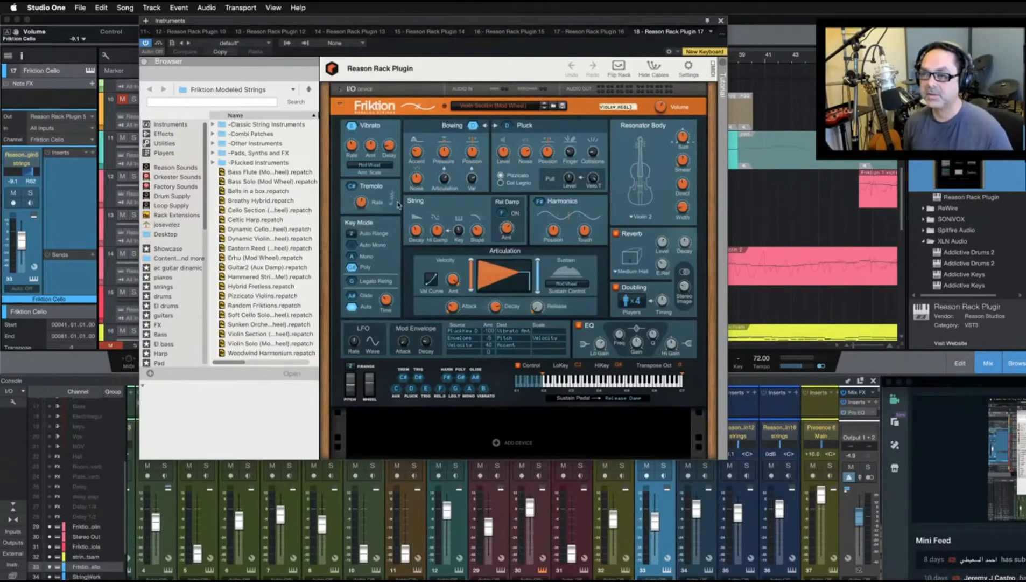
Look through the effects and the instruments available in the Reason Rack Plugin's browser, and close the plugin window
click(174, 133)
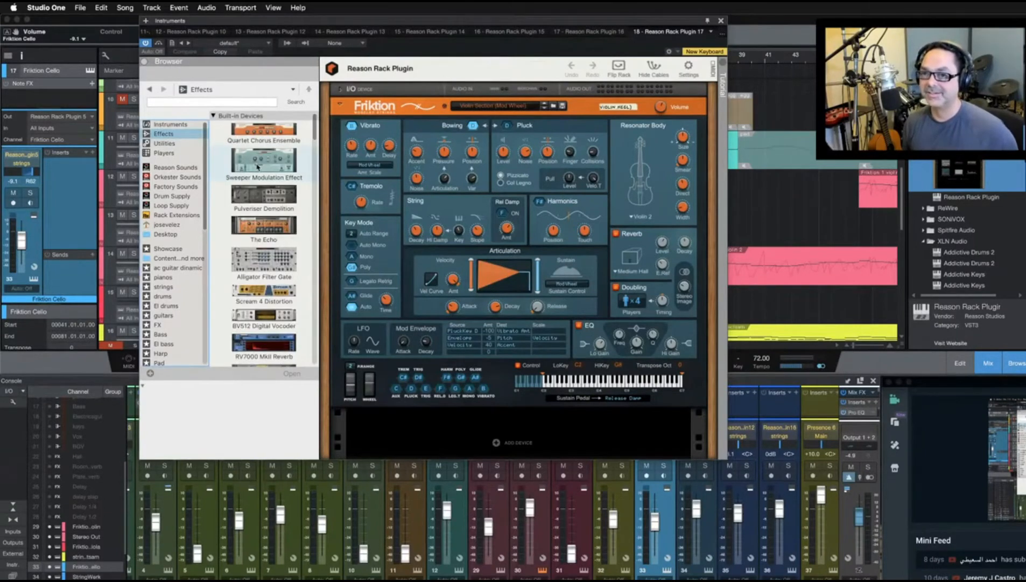
scroll(257, 166, down, 15)
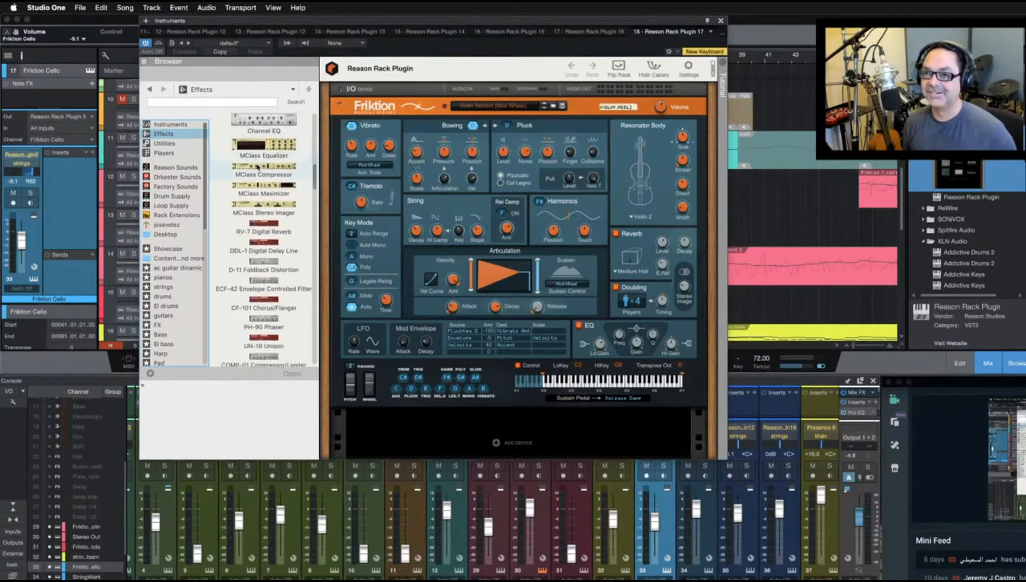
scroll(258, 167, up, 5)
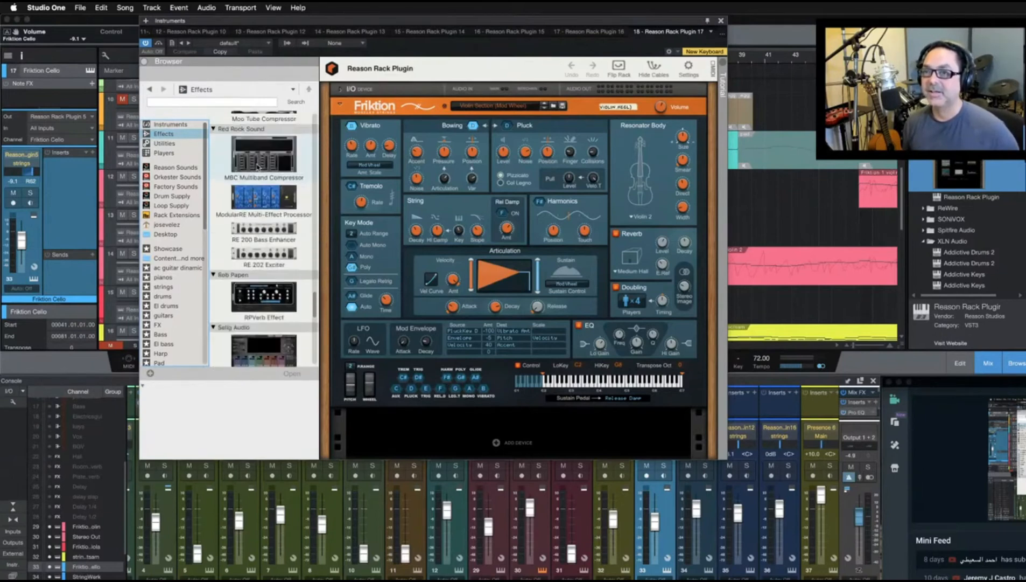
click(174, 124)
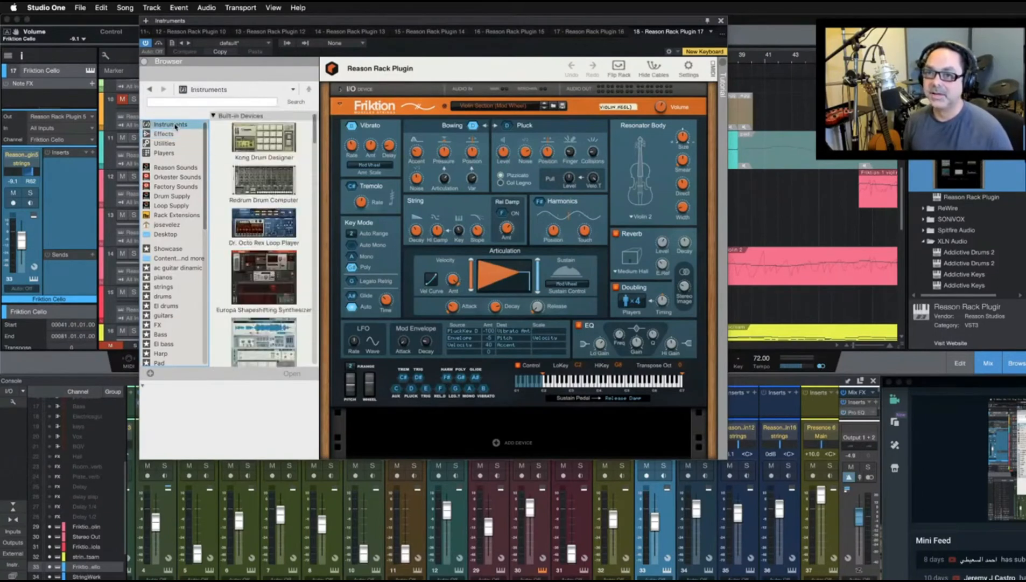
scroll(184, 227, down, 10)
scroll(185, 228, up, 10)
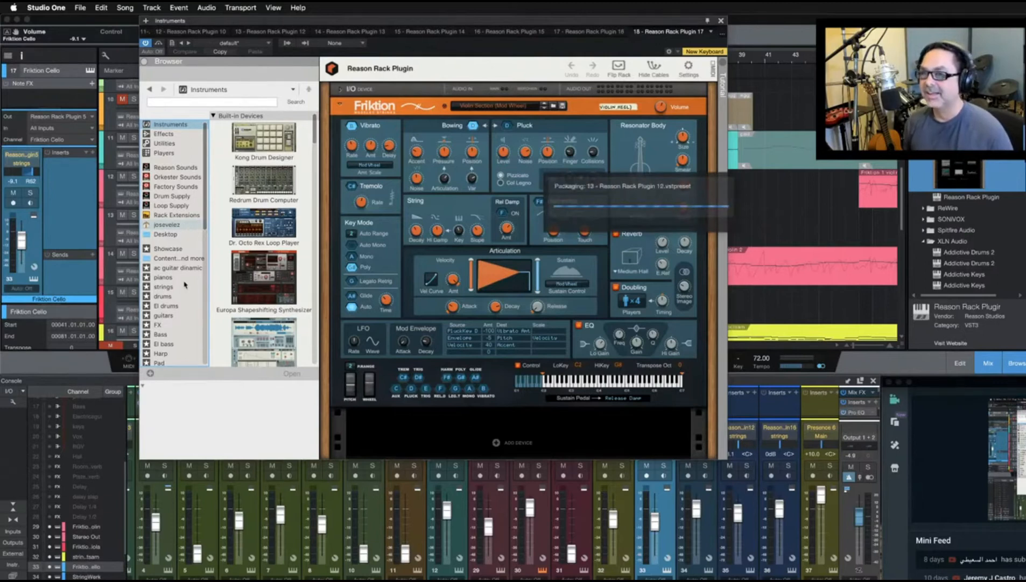
click(721, 21)
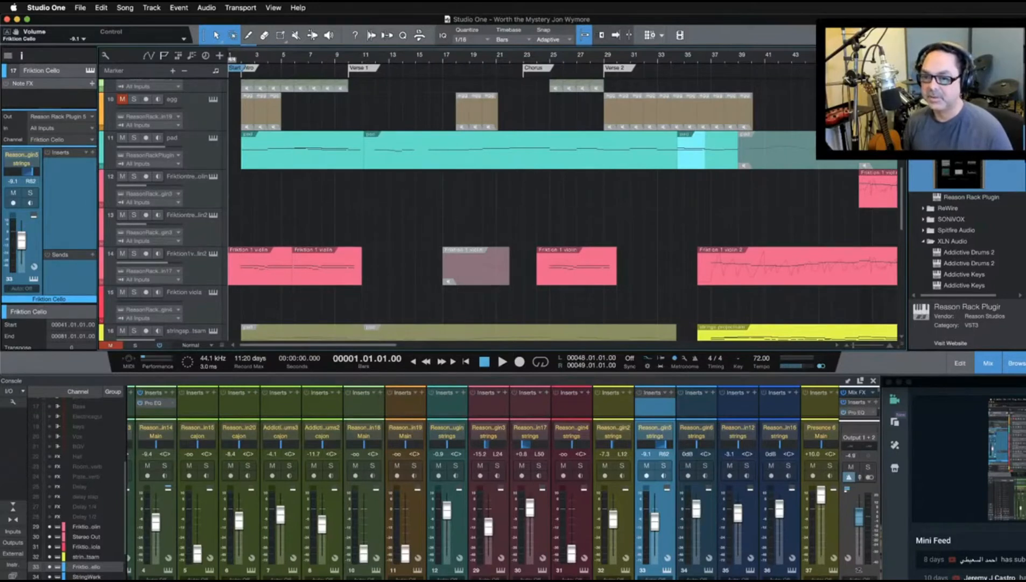
Hide the FX channels and the instrument tracks to view only the two audio tracks, and bring the instrument tracks back
key(super+Tab)
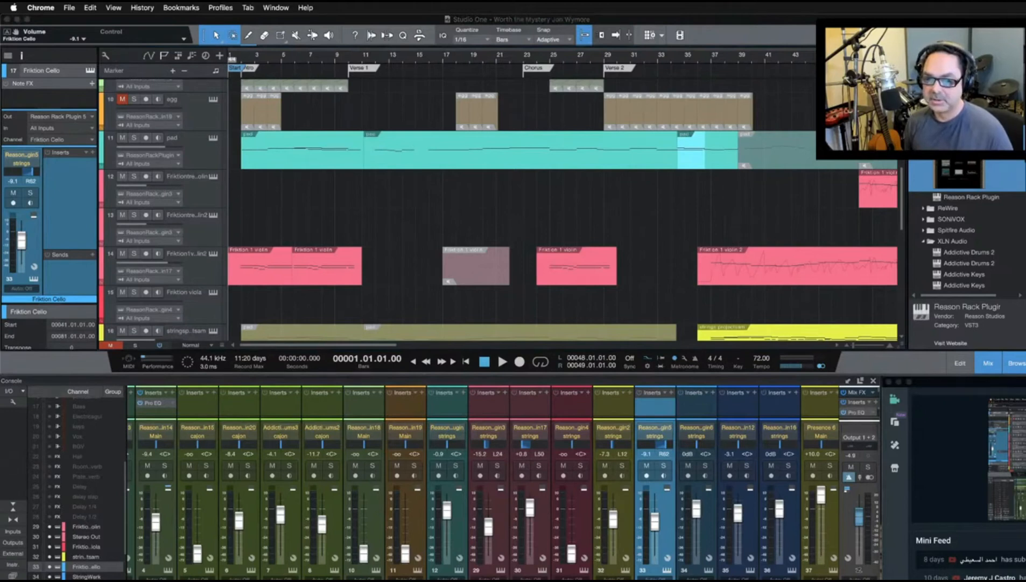
key(super+Tab)
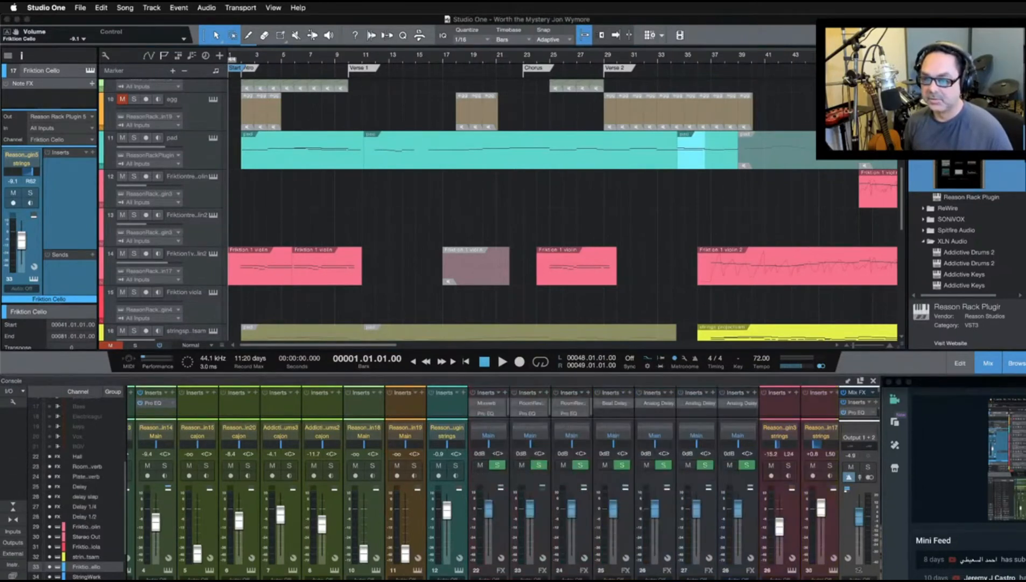
key(shift+f)
key(shift+f)
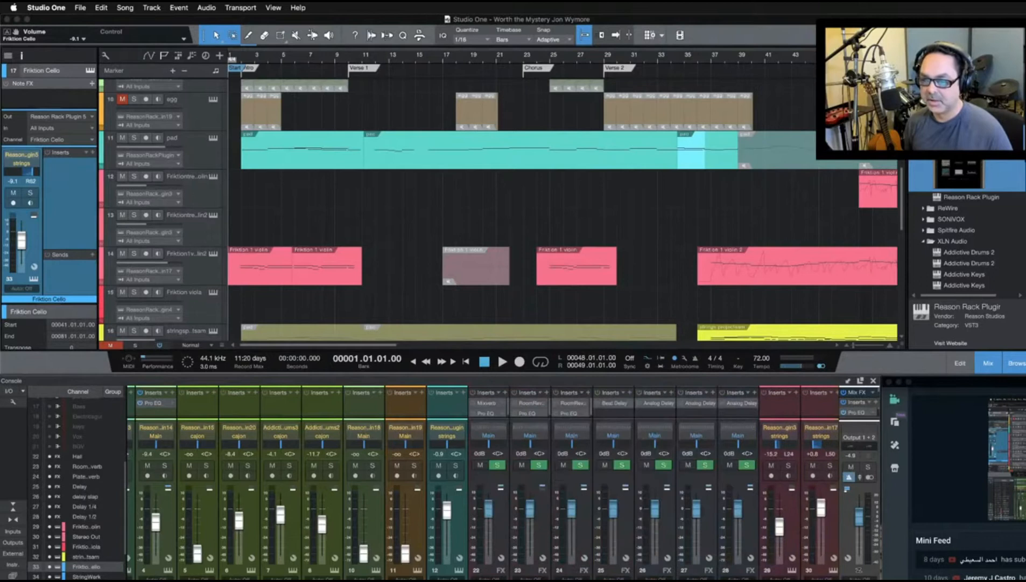
key(shift+f)
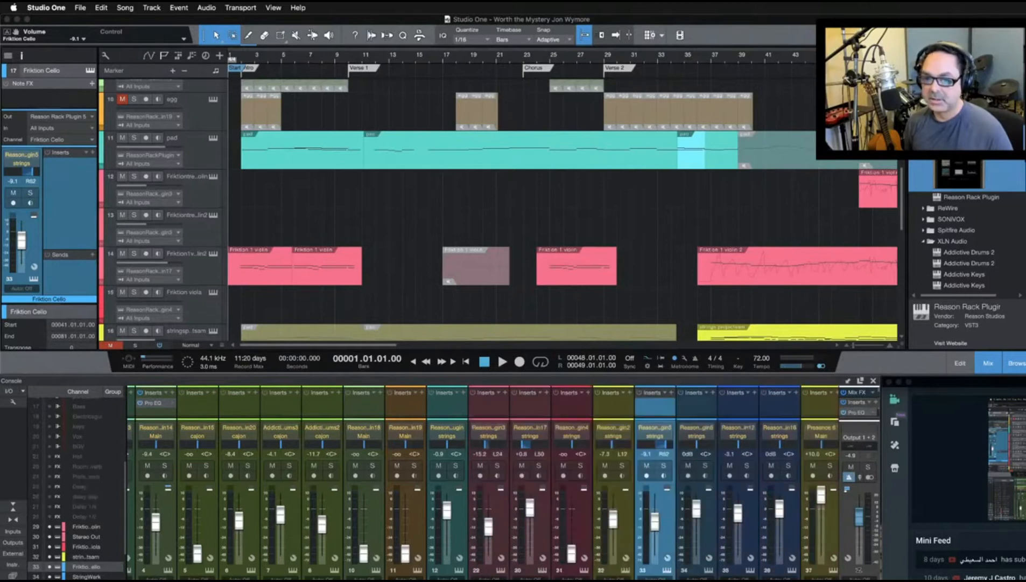
key(shift+i)
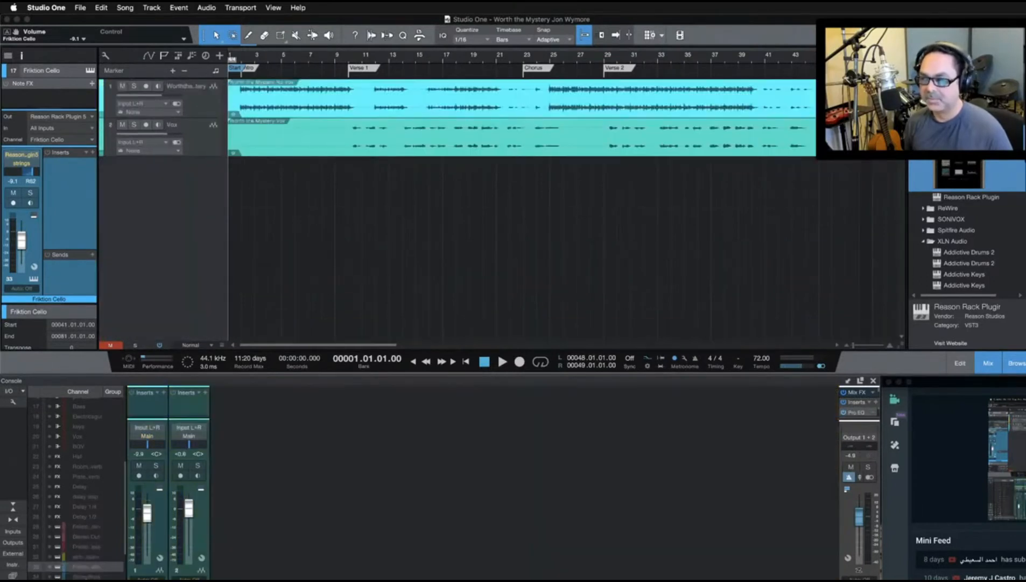
key(shift+i)
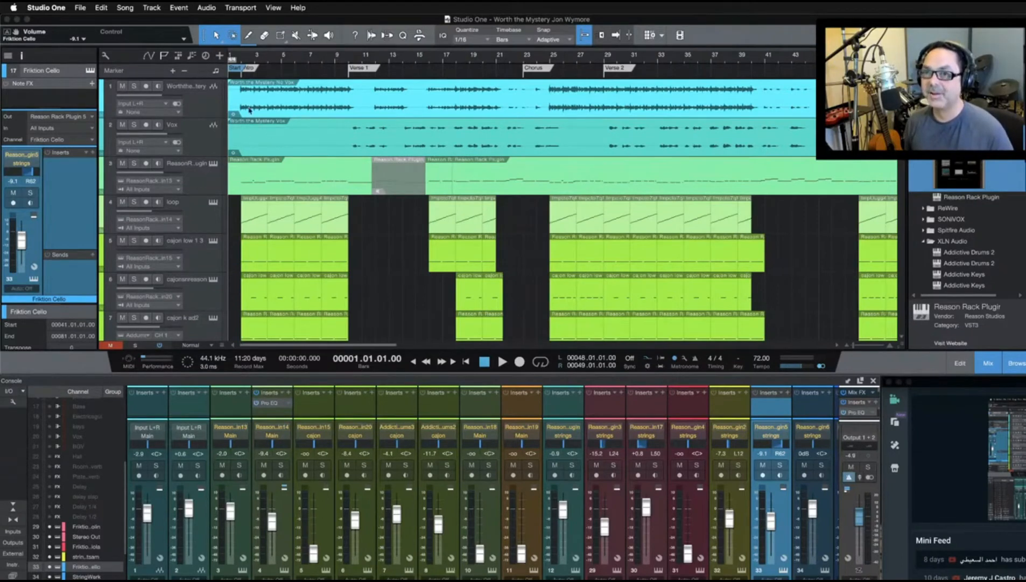
Zoom in on the timeline from the song start, and view the Friktion violin instrument again before closing it
click(230, 58)
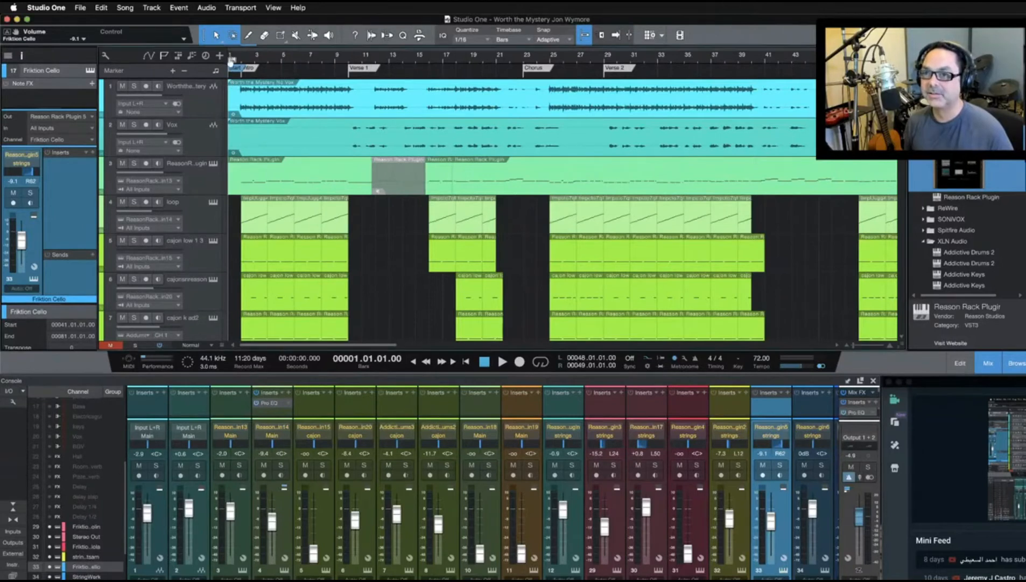
drag(231, 61, 243, 95)
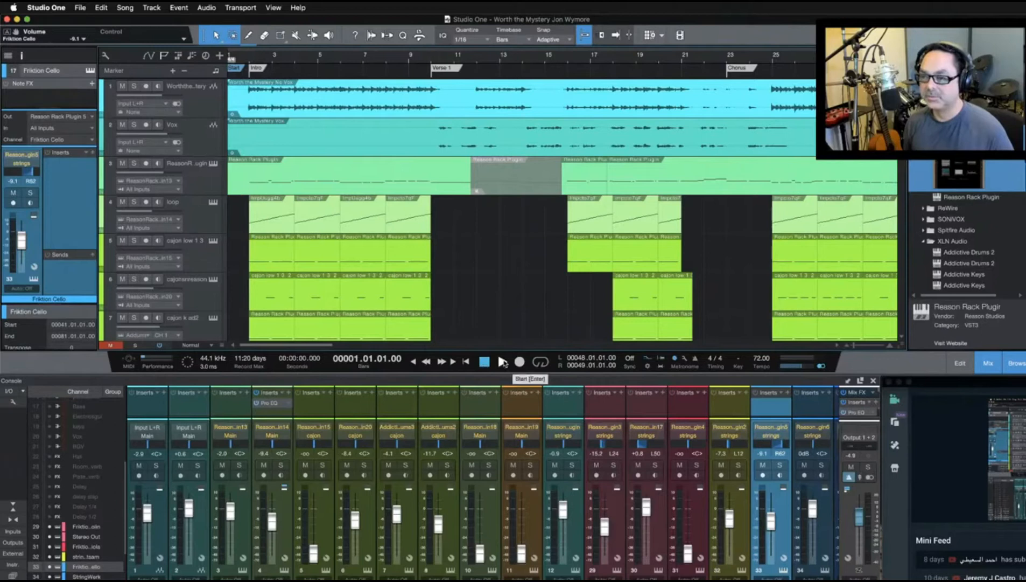
scroll(216, 285, down, 10)
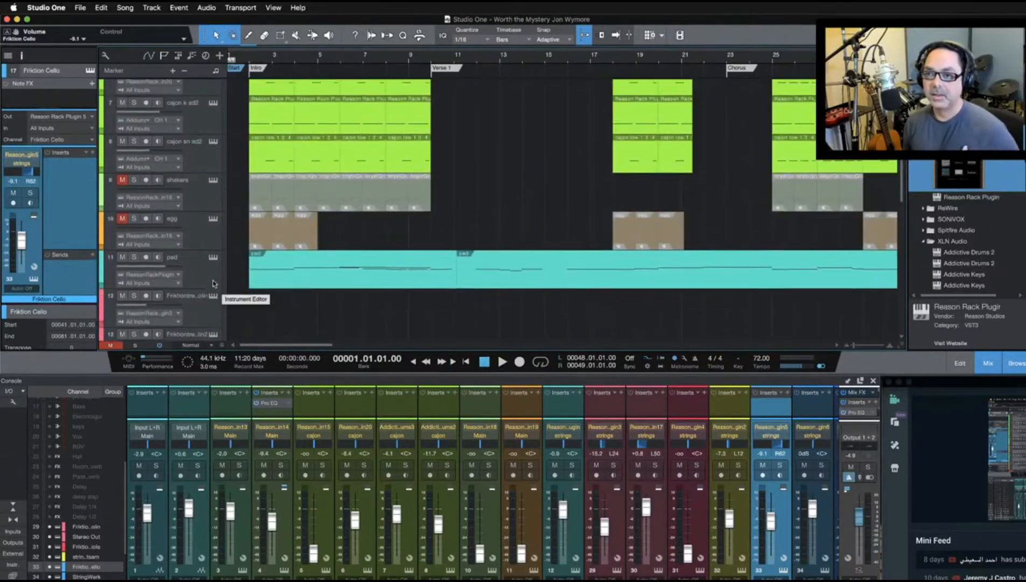
click(214, 283)
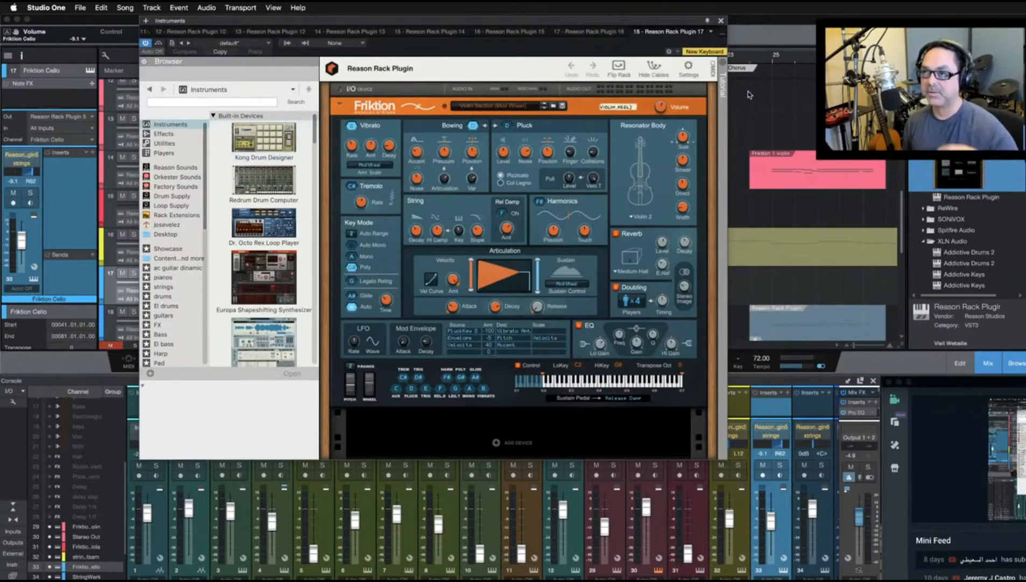
click(721, 21)
Open the instrument of the StringWerk track to view its settings, and close it
scroll(163, 225, down, 3)
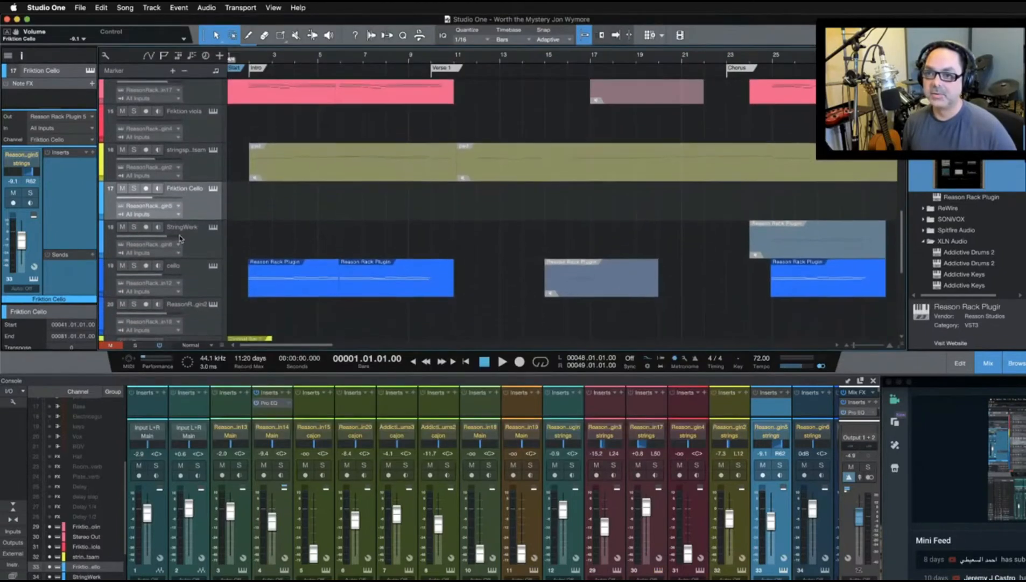
click(214, 224)
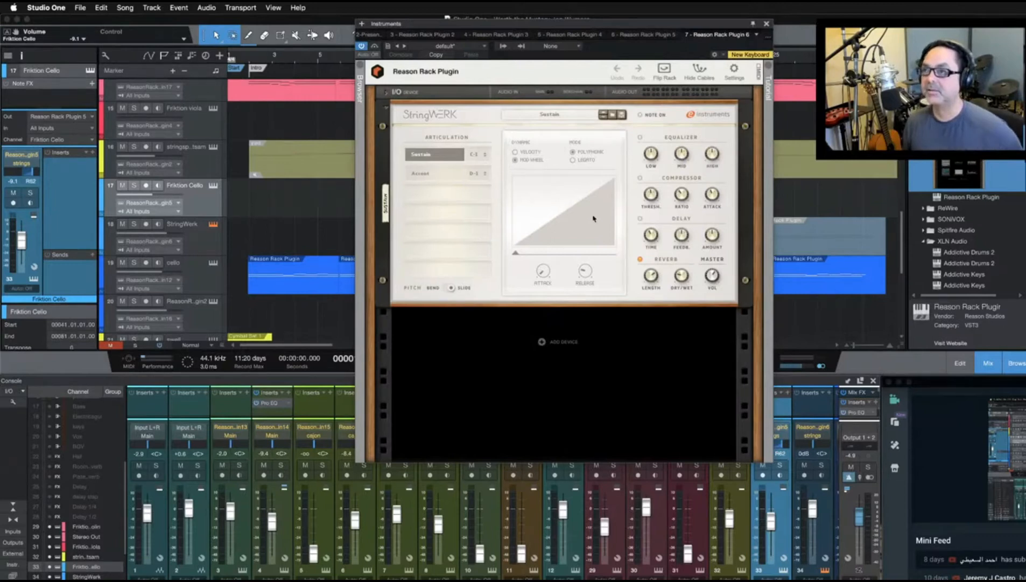
click(767, 25)
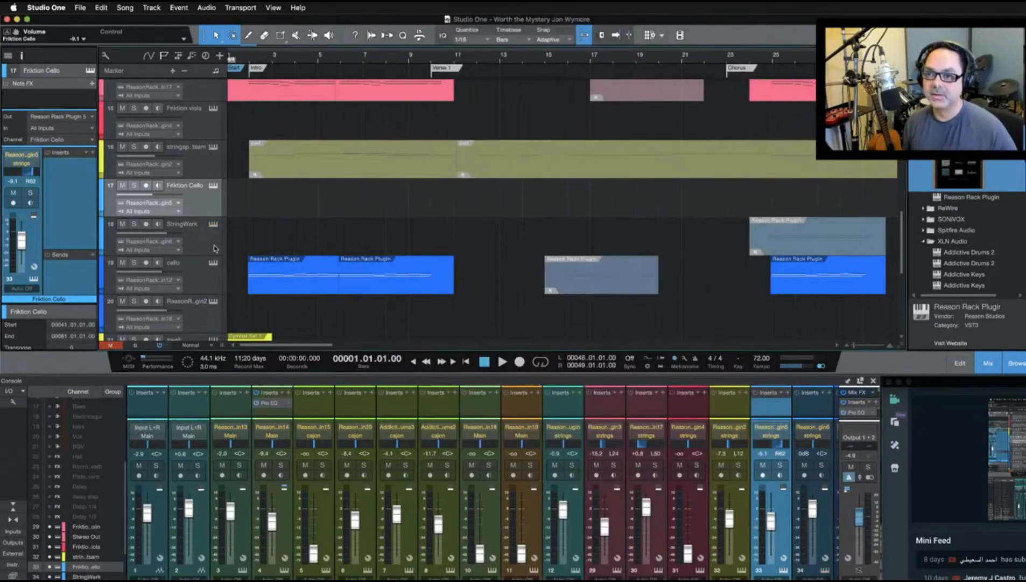
Open the Orchestral Sampler instrument of track 16, move its window clear of the tracks to view it, and close it
scroll(214, 248, down, 5)
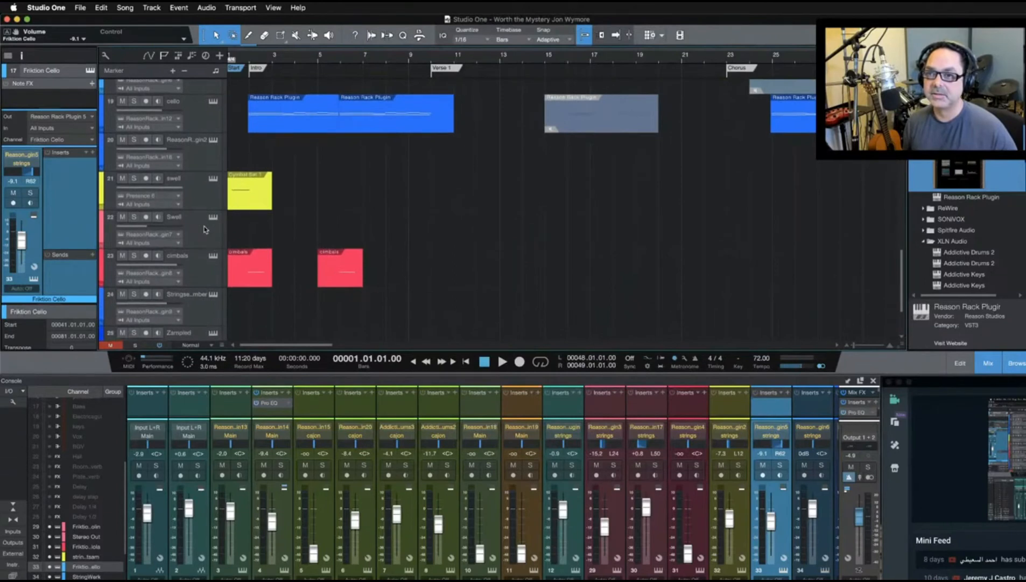
scroll(210, 228, up, 8)
click(213, 237)
drag(884, 97, 366, 48)
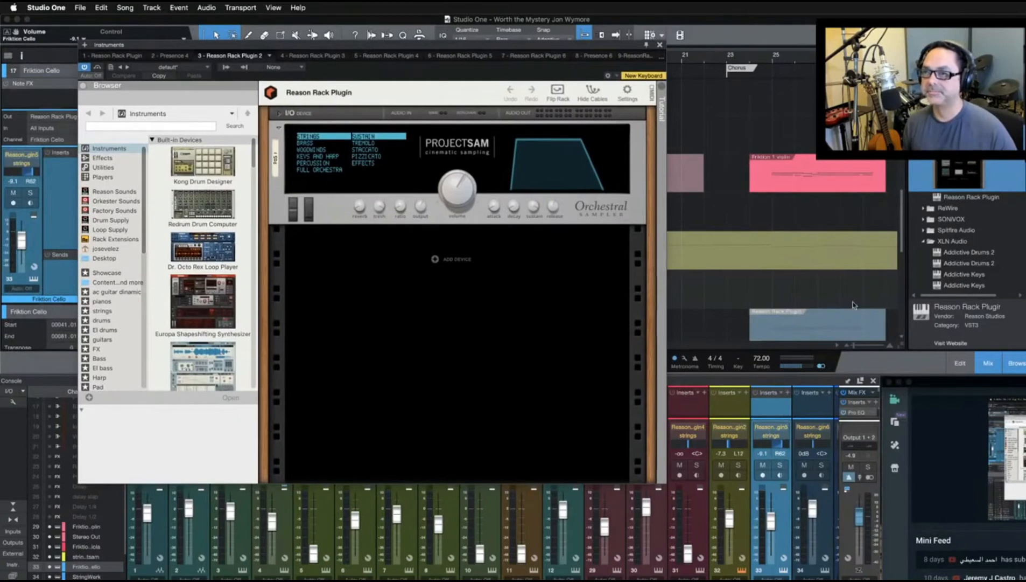
click(659, 47)
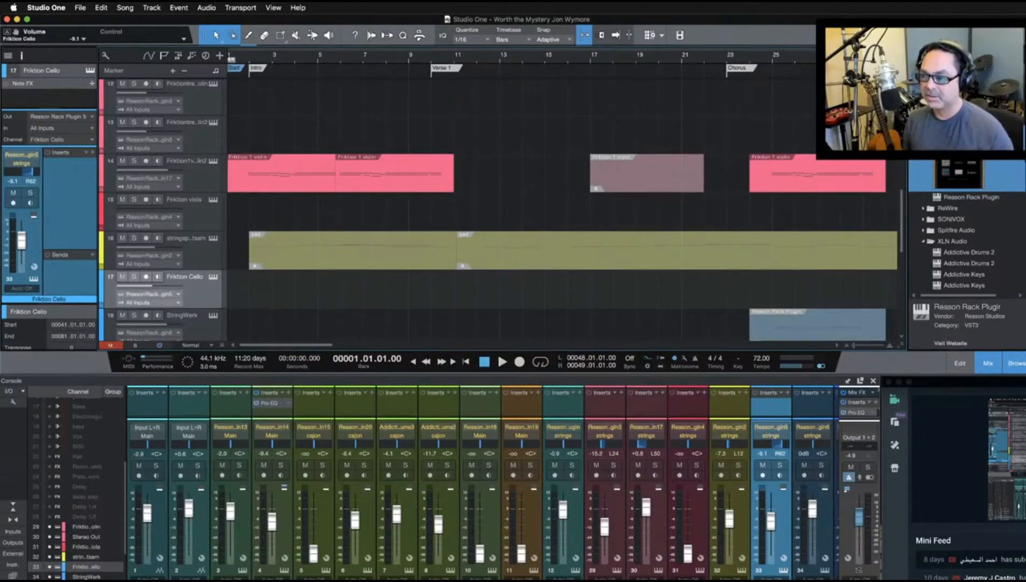
Play the song from the start through the intro into Verse 1, and stop playback at about bar 12
key(super+Tab)
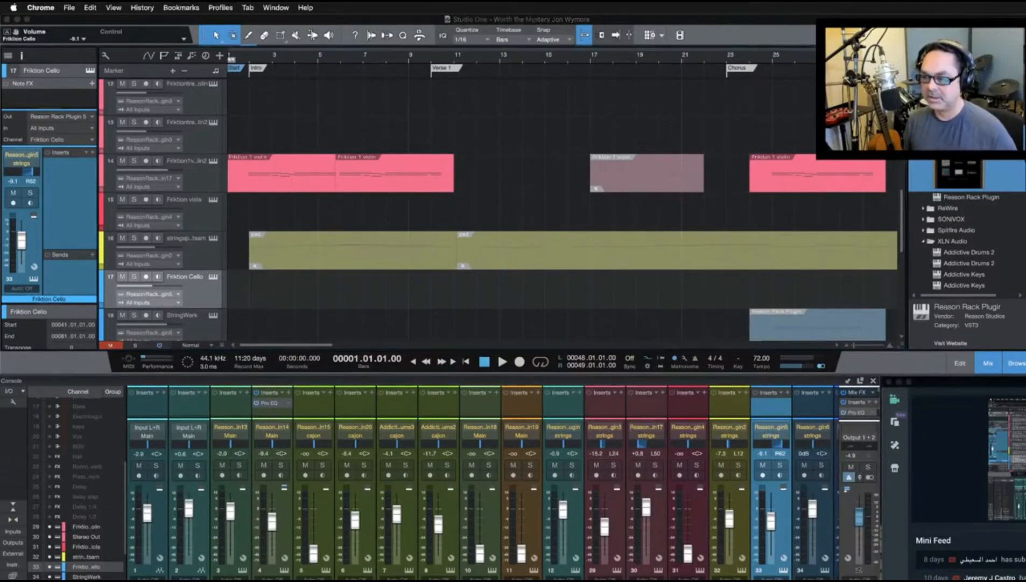
click(503, 362)
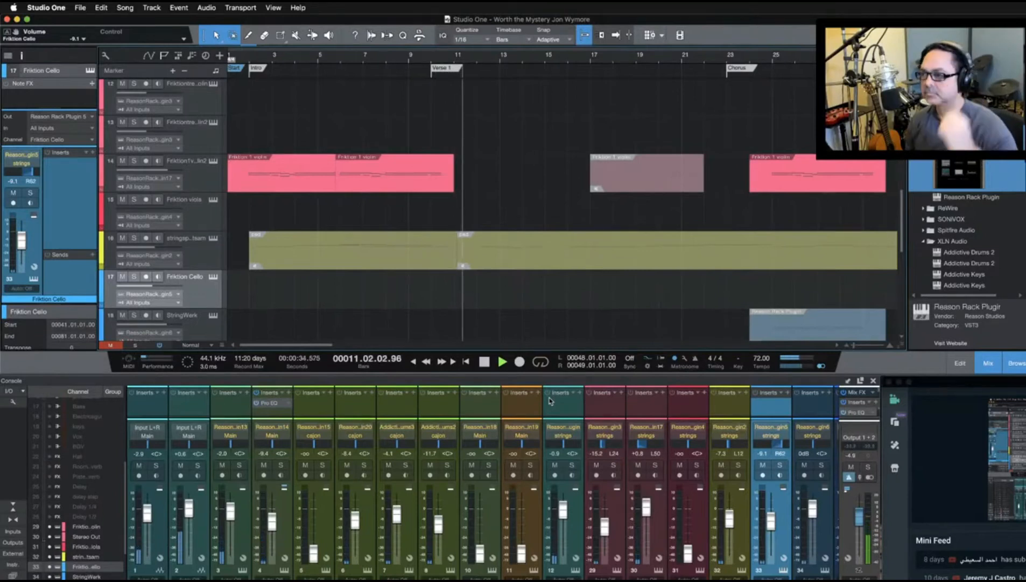
click(484, 362)
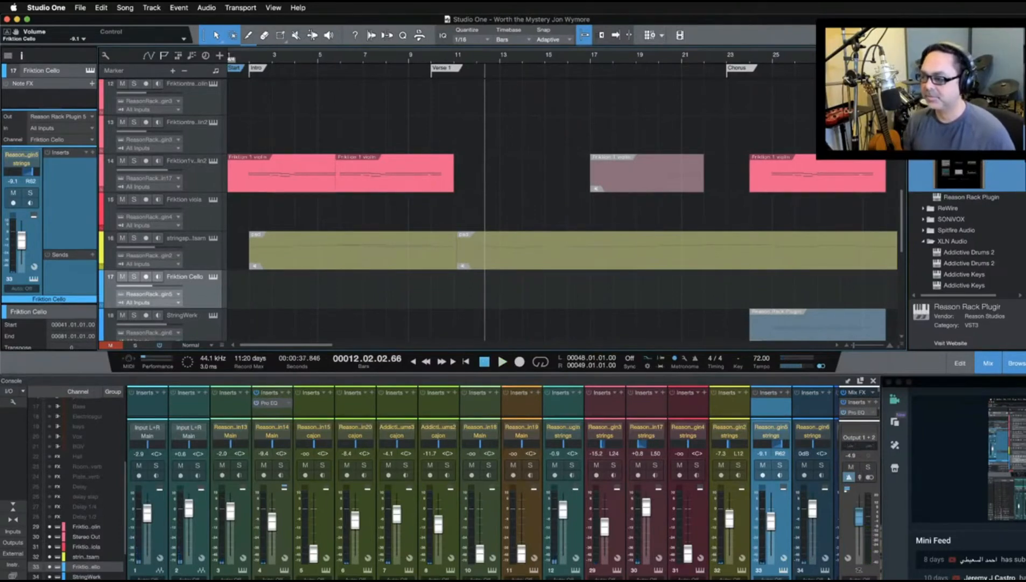
Play the intro from just before bar 2, solo the cello channel briefly before bringing the full mix back, and stop at about bar 7
scroll(275, 212, down, 5)
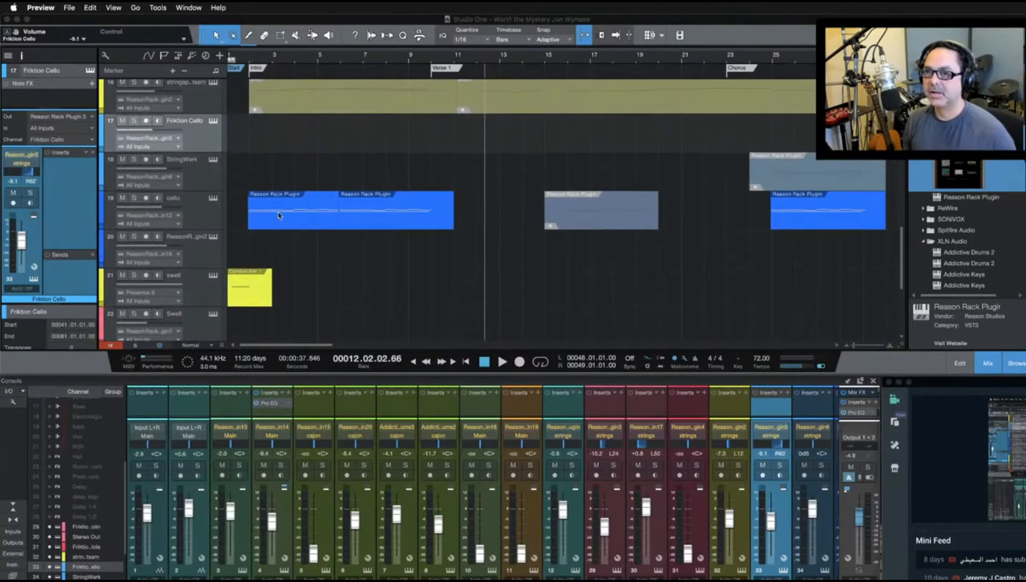
click(245, 60)
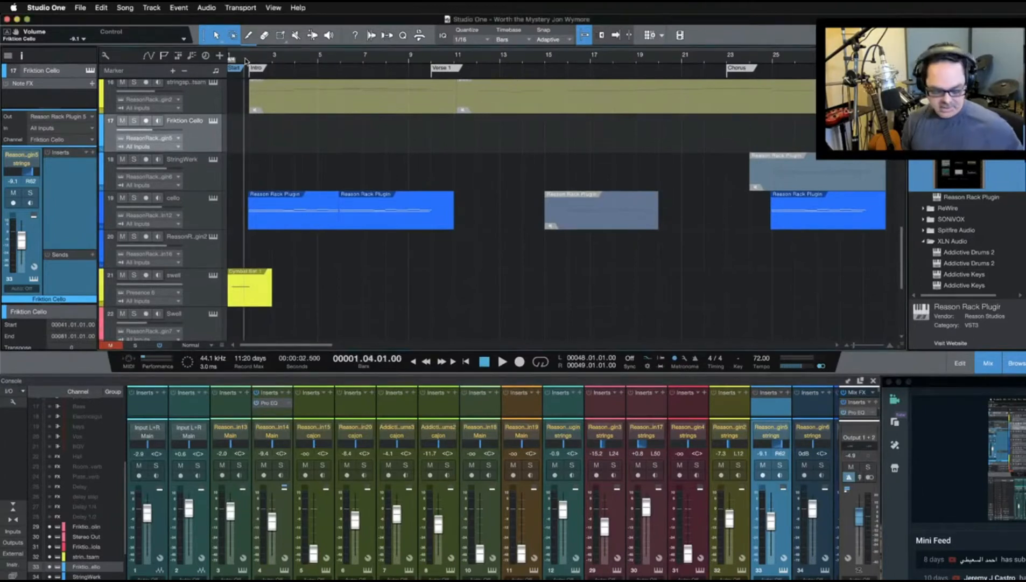
key(space)
scroll(777, 515, right, 3)
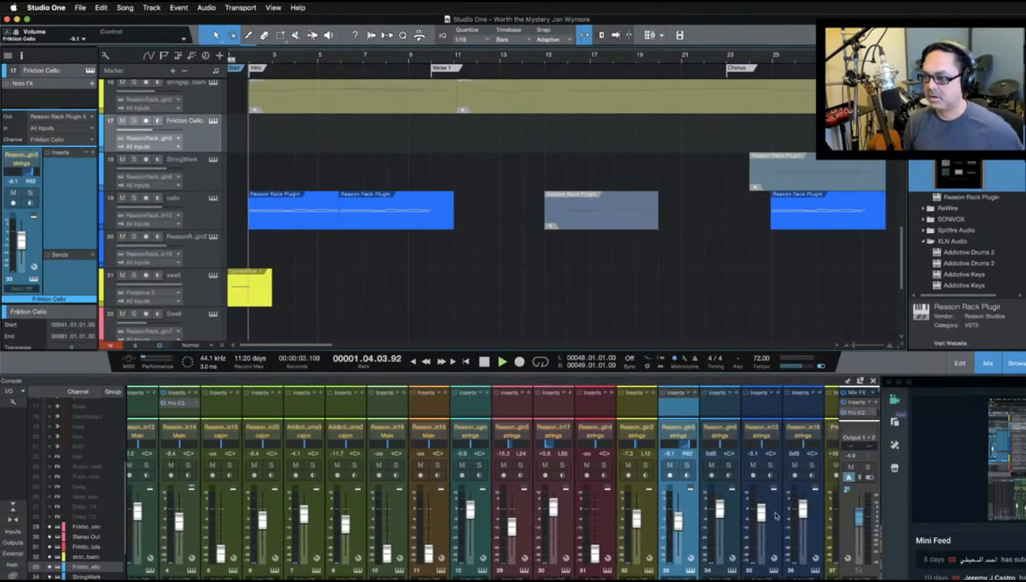
click(775, 465)
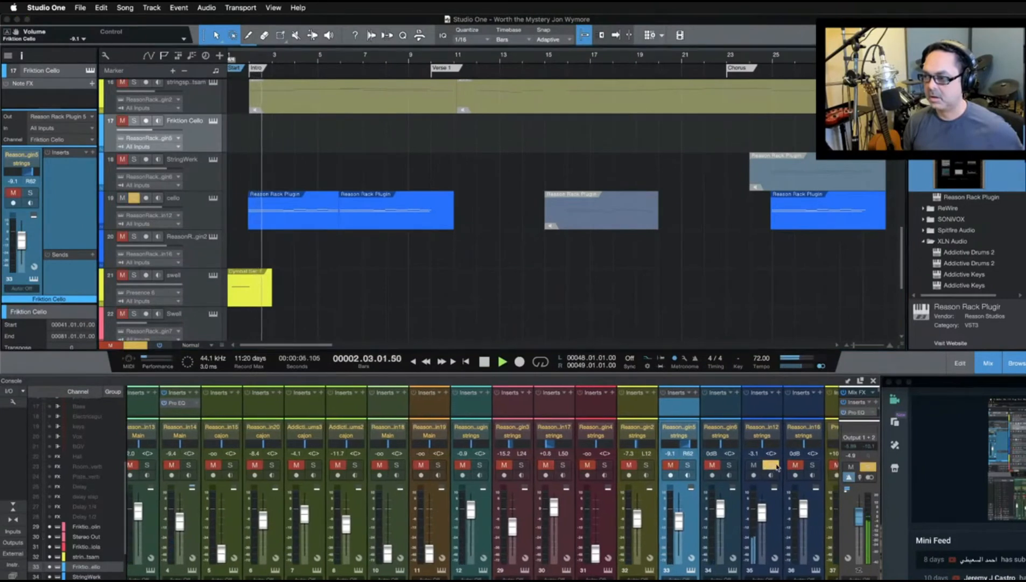
click(772, 466)
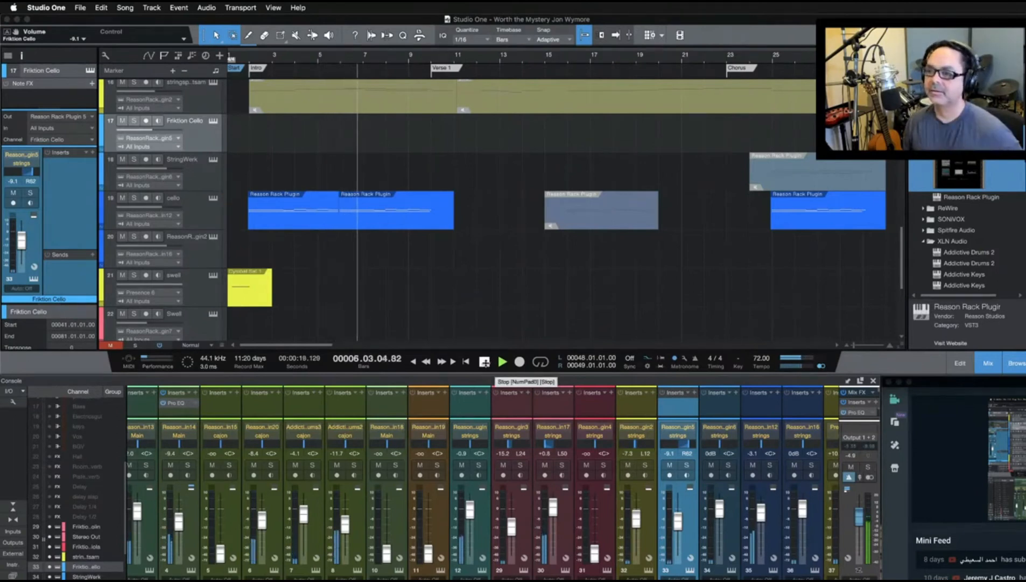
click(484, 361)
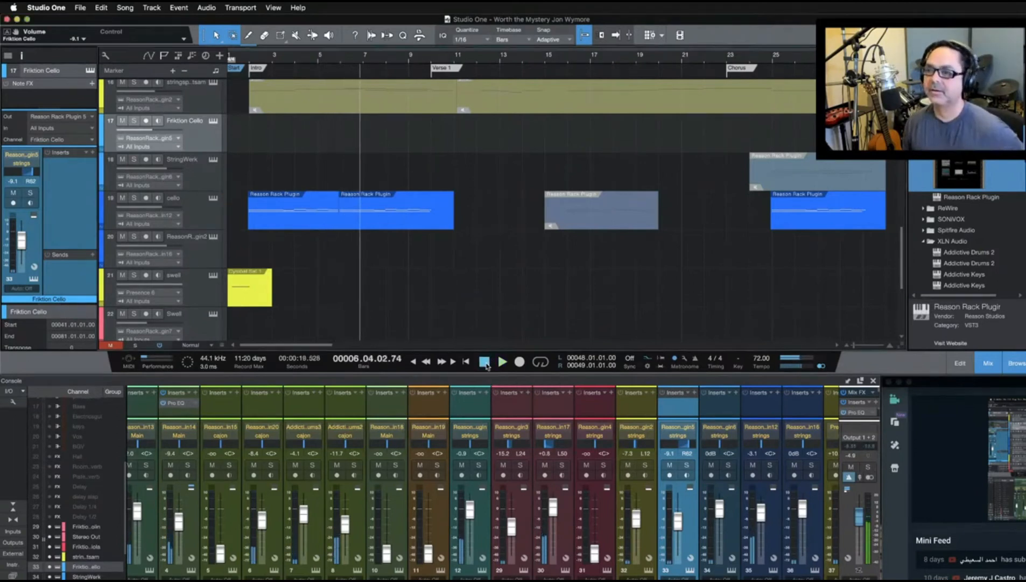
Open the first intro part of the cello track in the note editor and view its notes from bar 2 onward
double_click(287, 214)
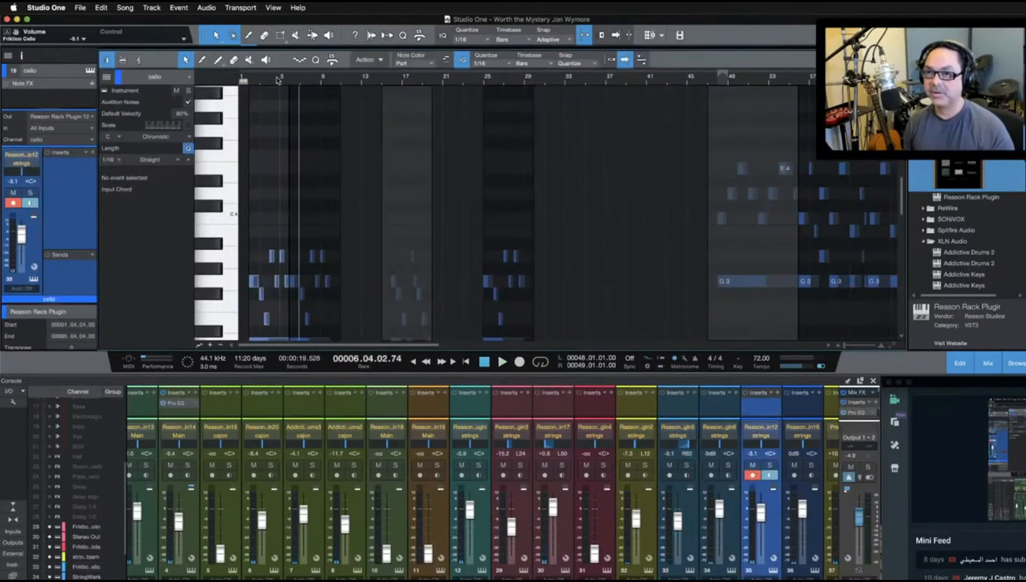
drag(266, 77, 269, 103)
scroll(423, 144, left, 4)
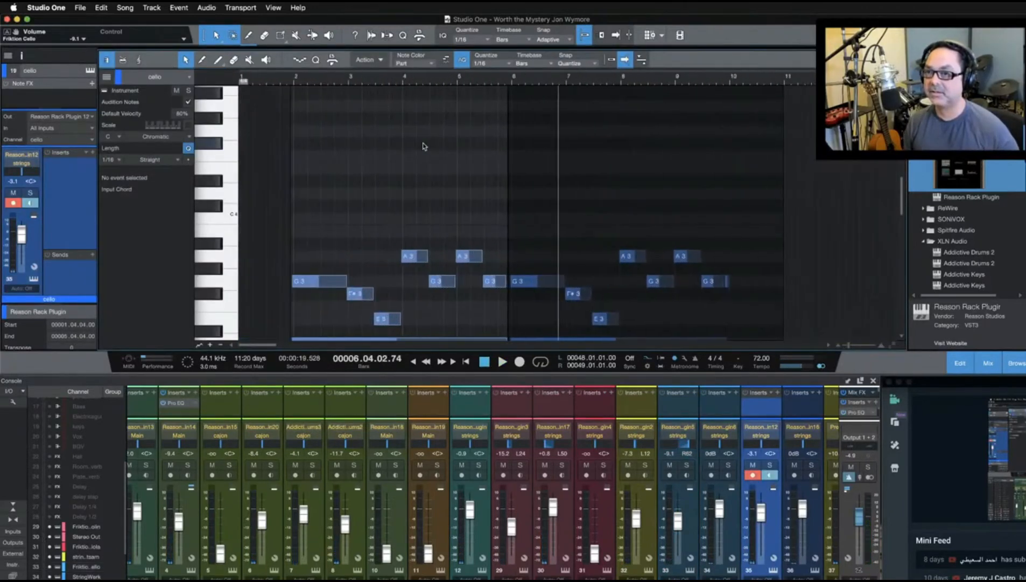
drag(374, 80, 374, 88)
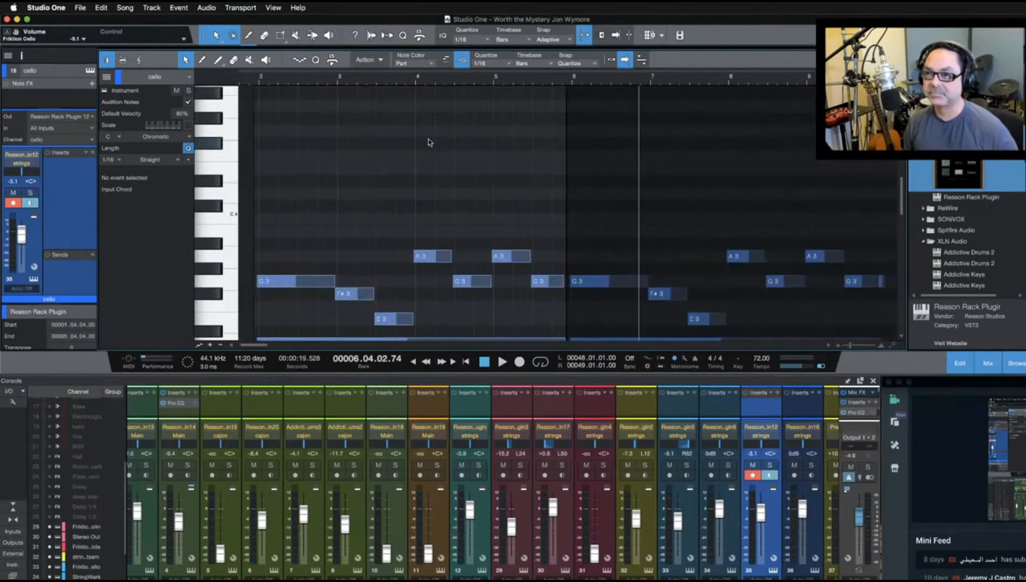
scroll(425, 143, left, 2)
scroll(424, 143, down, 5)
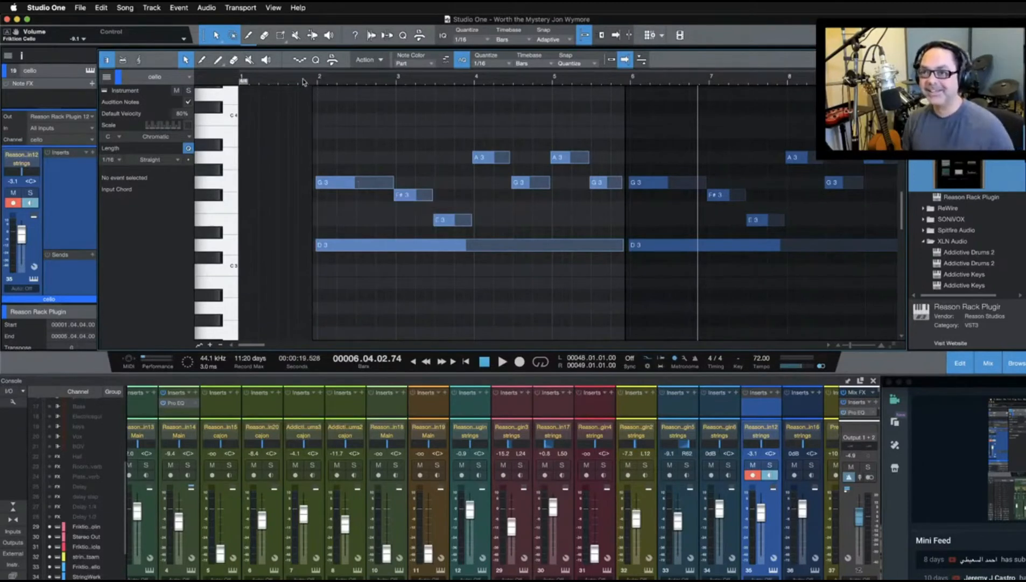
Zoom in on the start of bar 2 and select the first G 3 note of the cello part to view its timing
drag(303, 82, 451, 183)
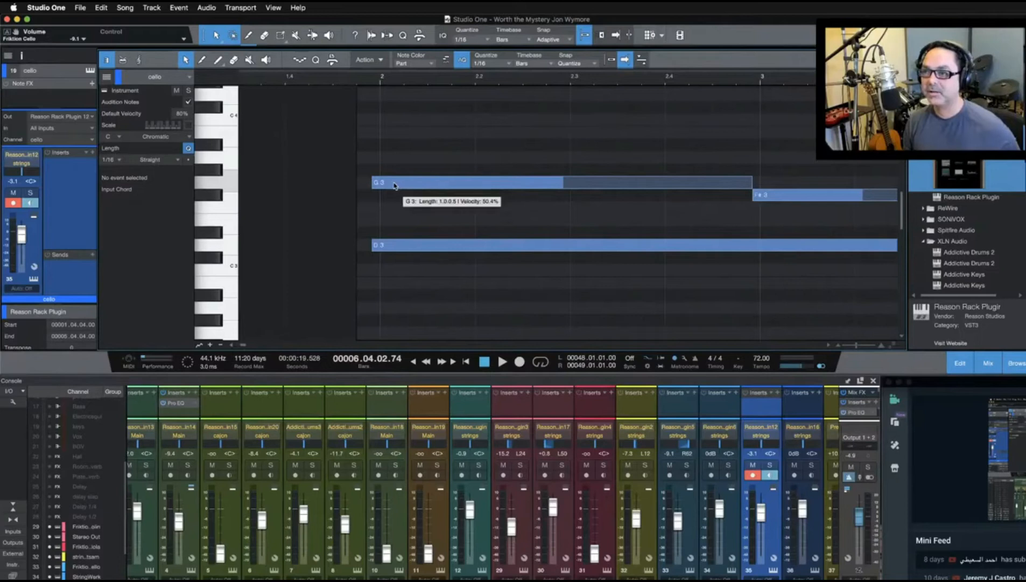
drag(407, 185, 437, 186)
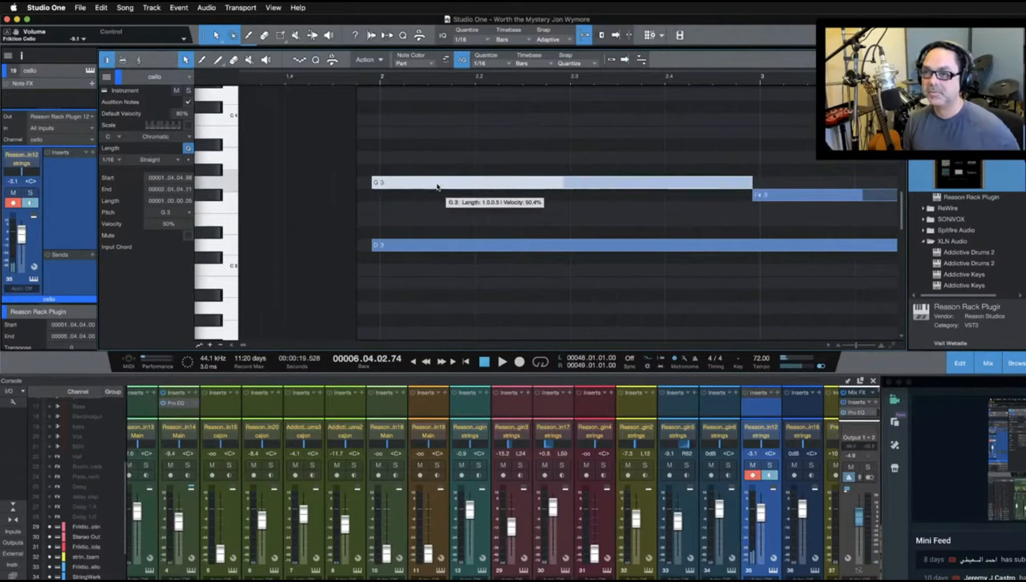
drag(275, 83, 468, 86)
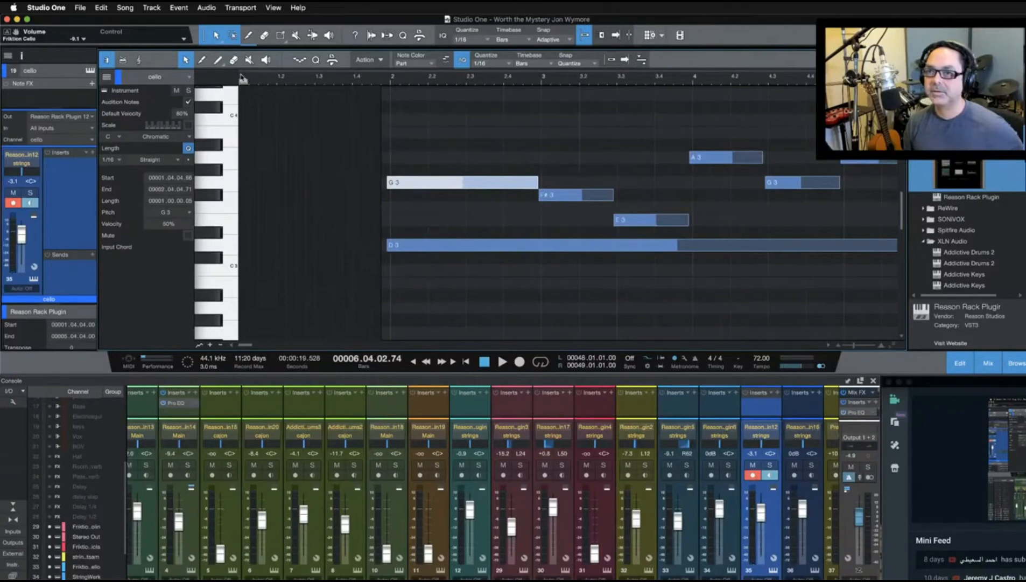
Play the song from bar 1 while following the cello notes through the intro, and close the note editor with playback running
click(243, 79)
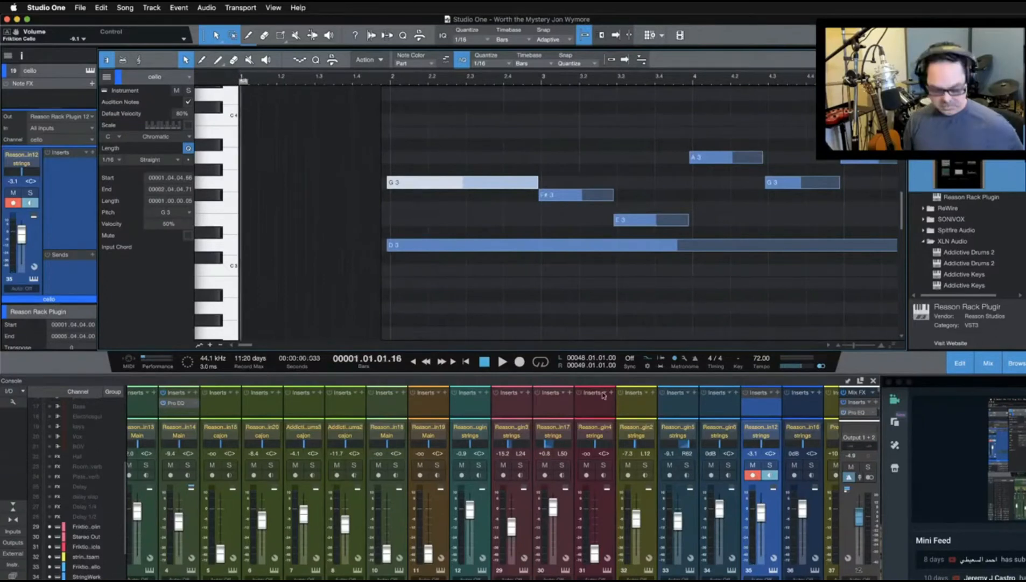
key(space)
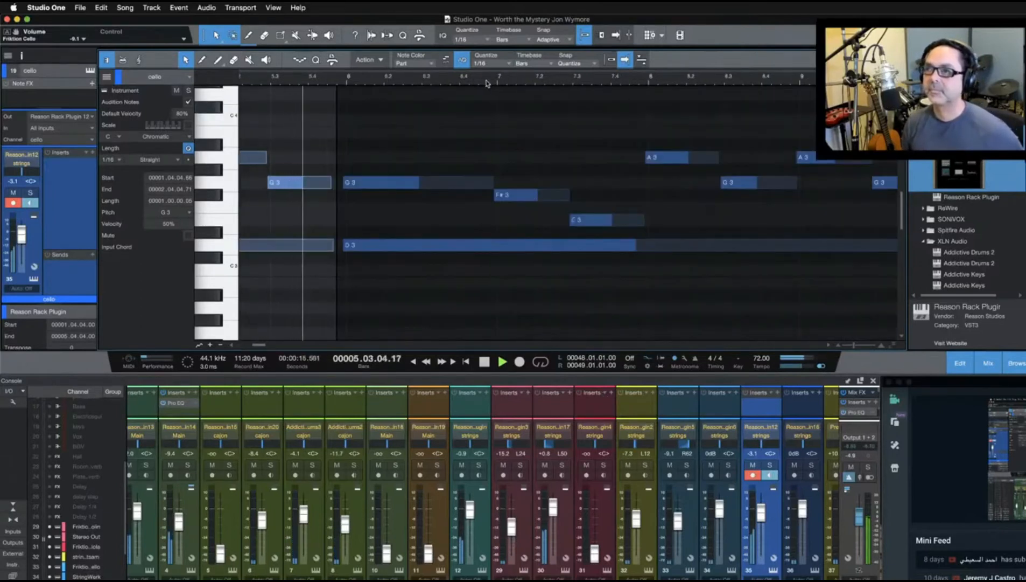
drag(486, 83, 482, 64)
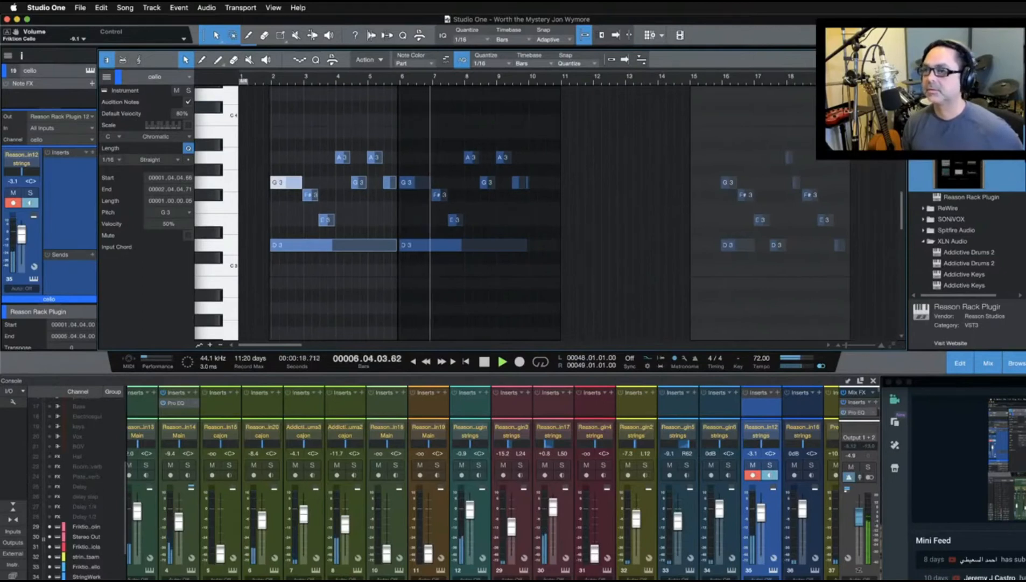
key(F2)
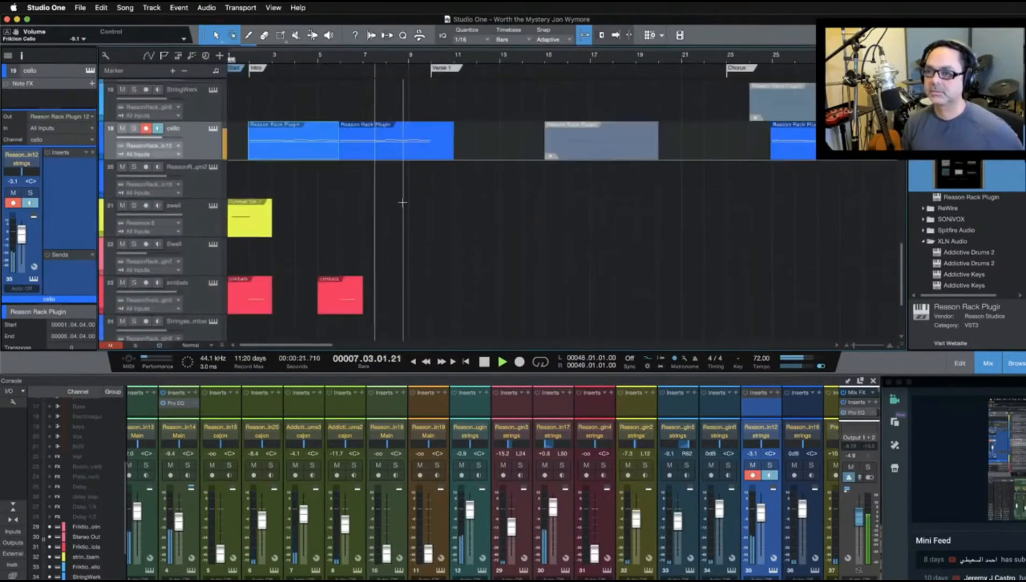
Shrink the track heights to Overview to see all tracks during playback, and enlarge them again to Normal
scroll(403, 202, down, 3)
scroll(403, 202, up, 7)
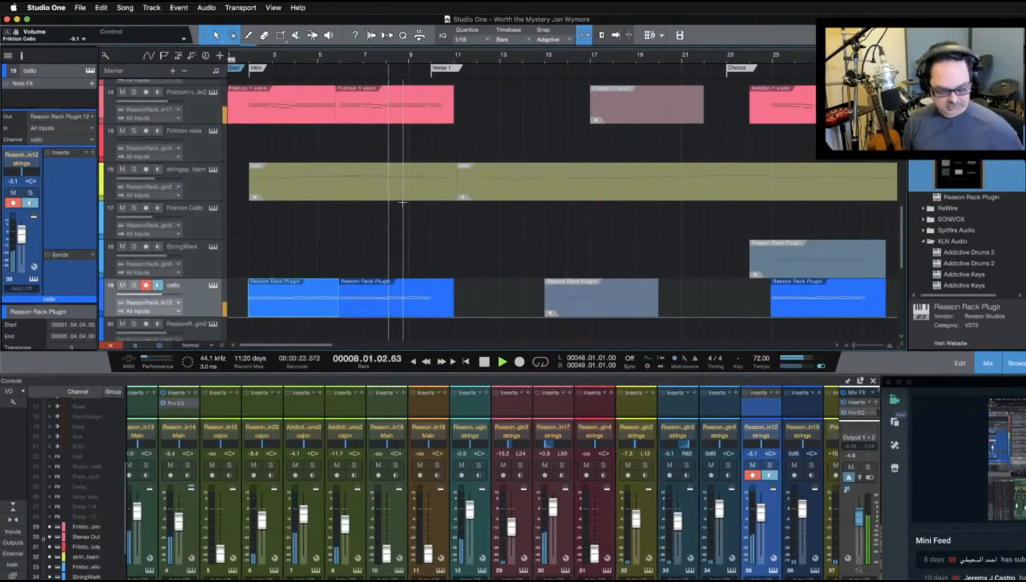
key(shift+w)
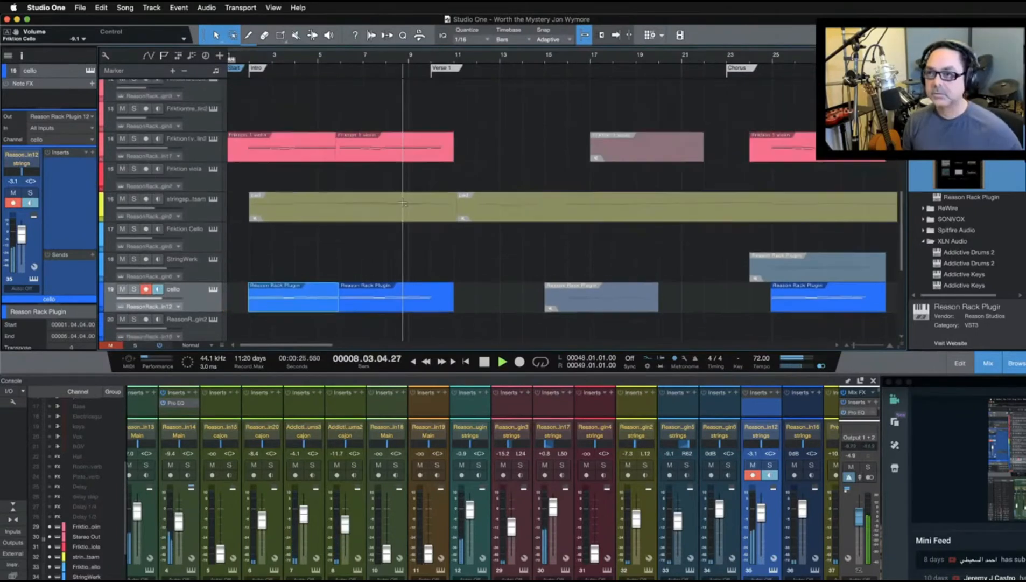
key(shift+w)
key(shift+w)
key(shift+w)
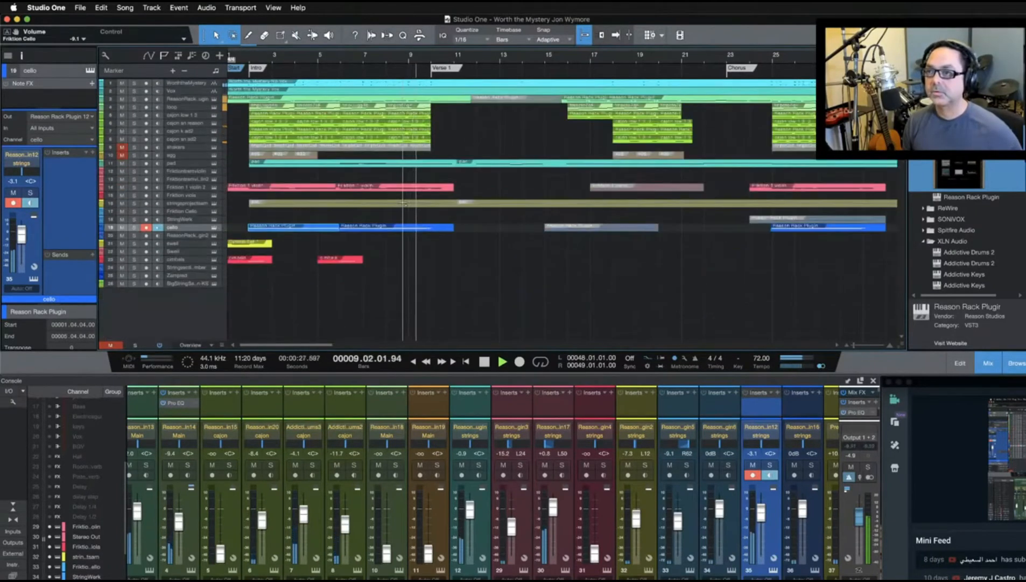
key(shift+e)
key(shift+e)
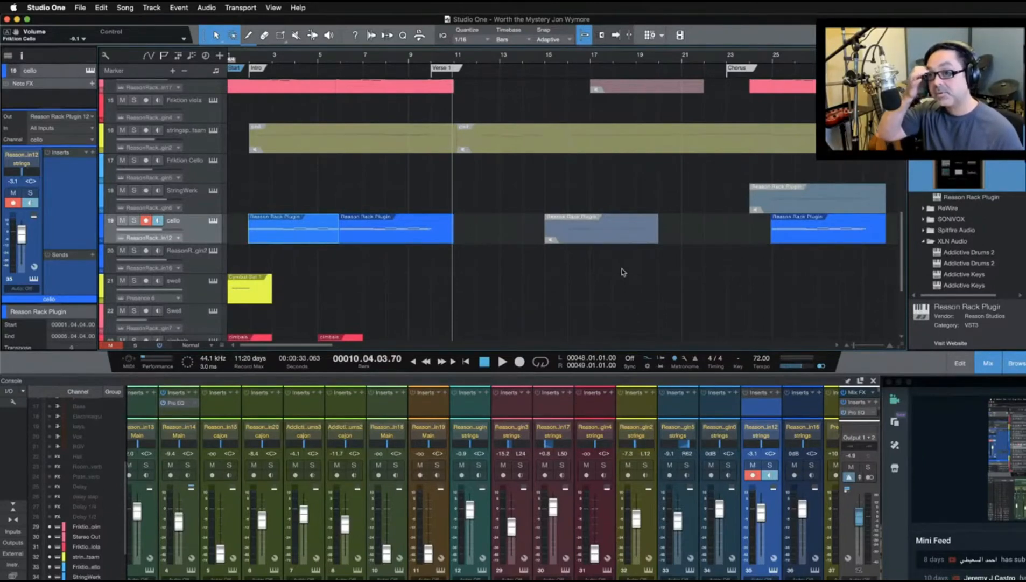
Examine the arrangement of the cajon, shakers, egg, pad and violin tracks from the intro through the bridge and final chorus
scroll(623, 272, up, 8)
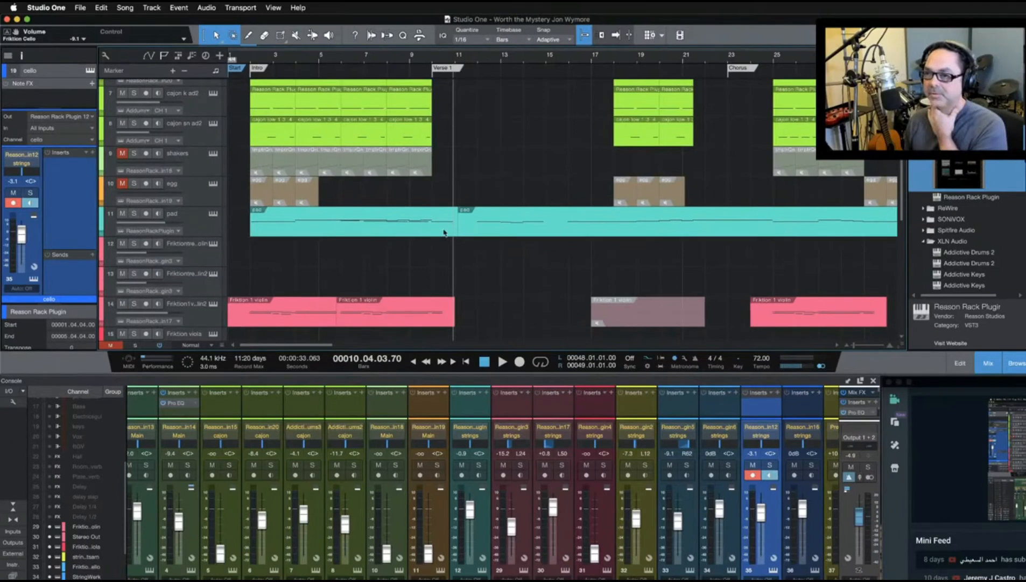
scroll(555, 228, right, 15)
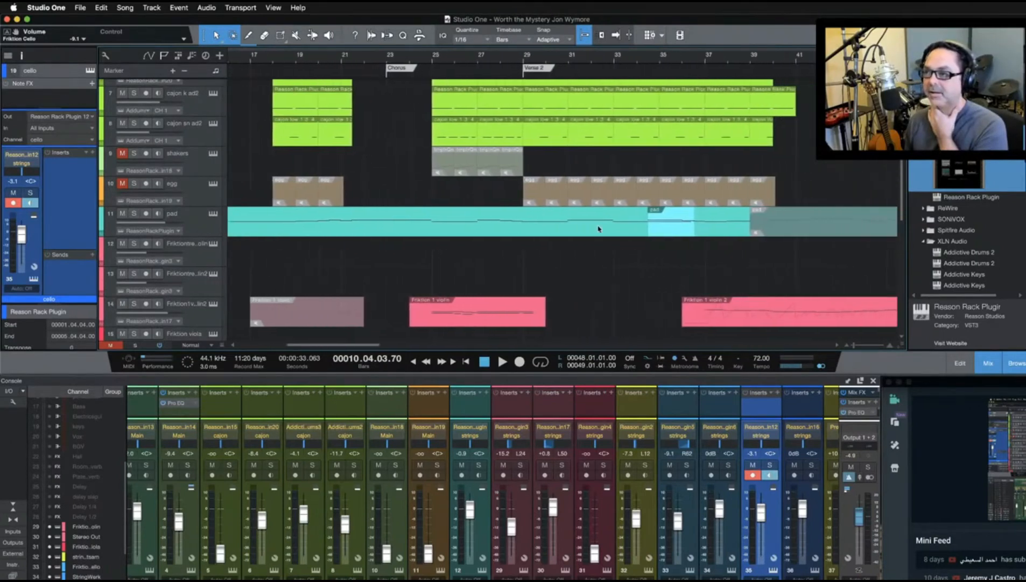
scroll(615, 228, right, 9)
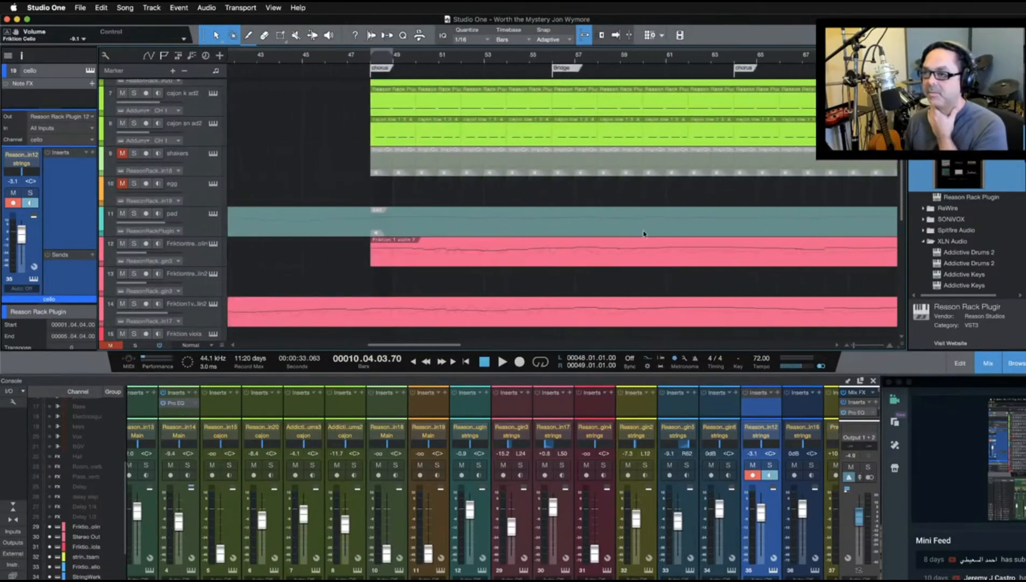
scroll(581, 234, left, 8)
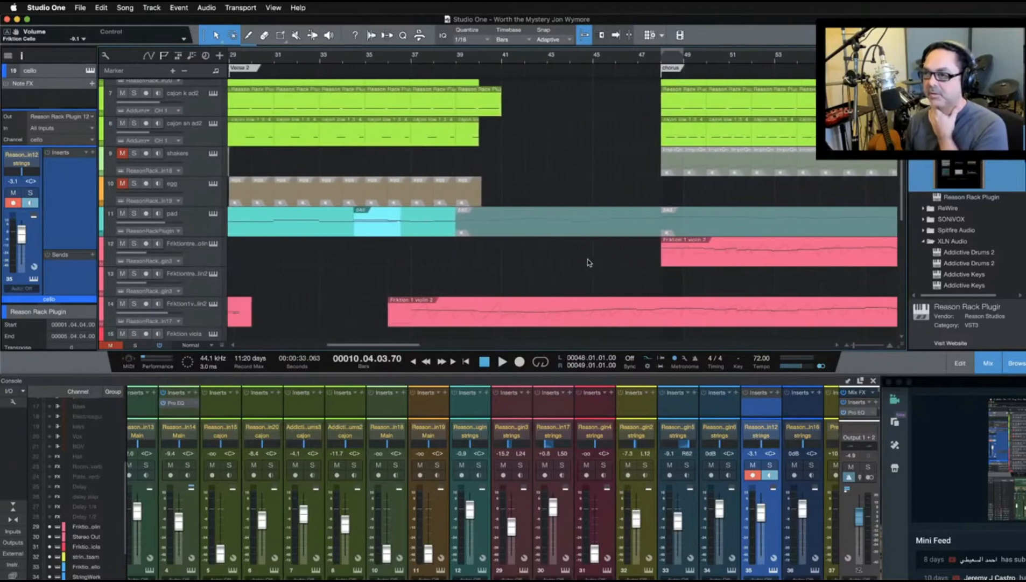
scroll(589, 262, right, 8)
scroll(588, 262, right, 3)
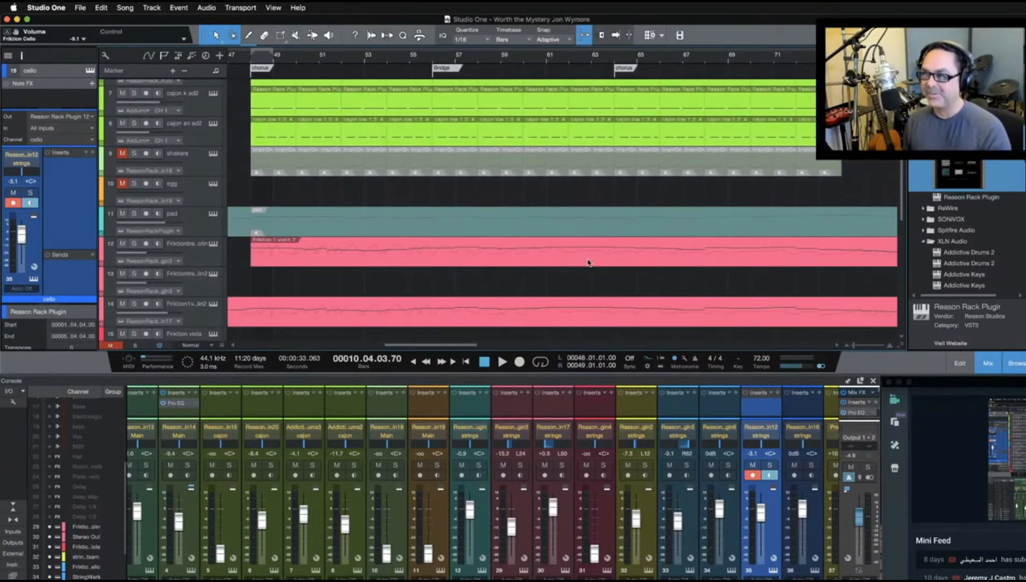
scroll(588, 262, left, 12)
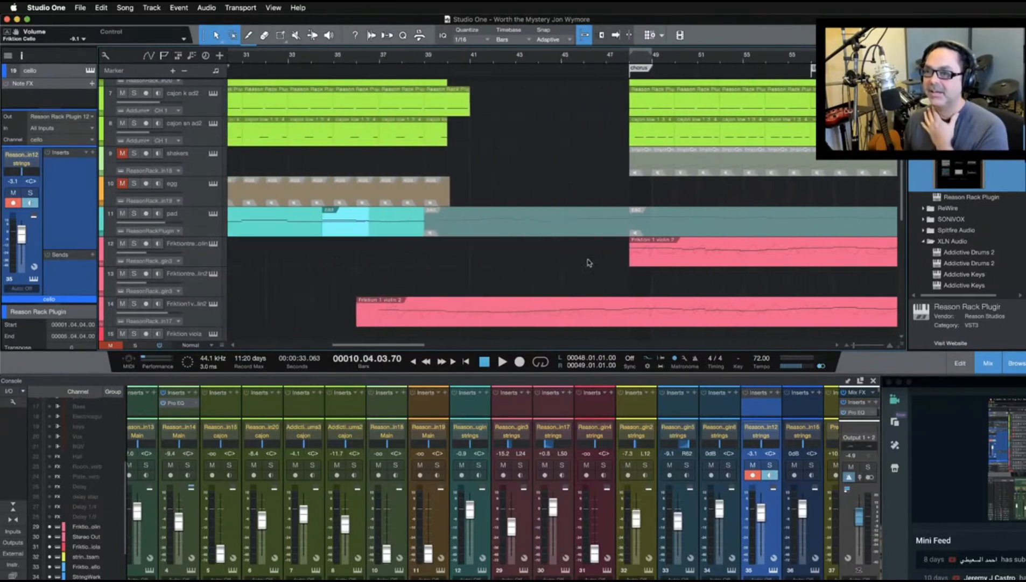
scroll(525, 235, left, 12)
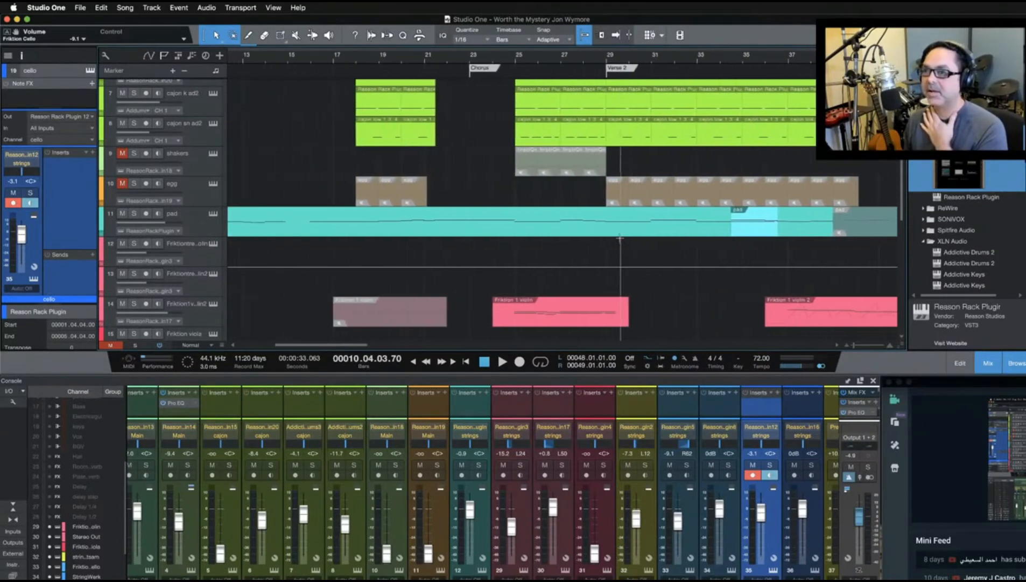
scroll(620, 237, left, 4)
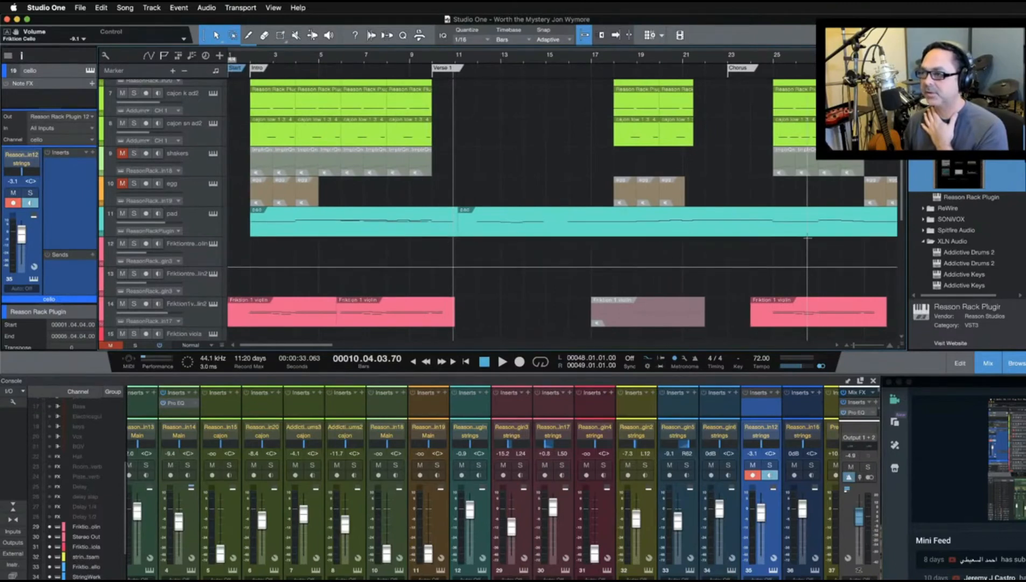
scroll(807, 237, right, 5)
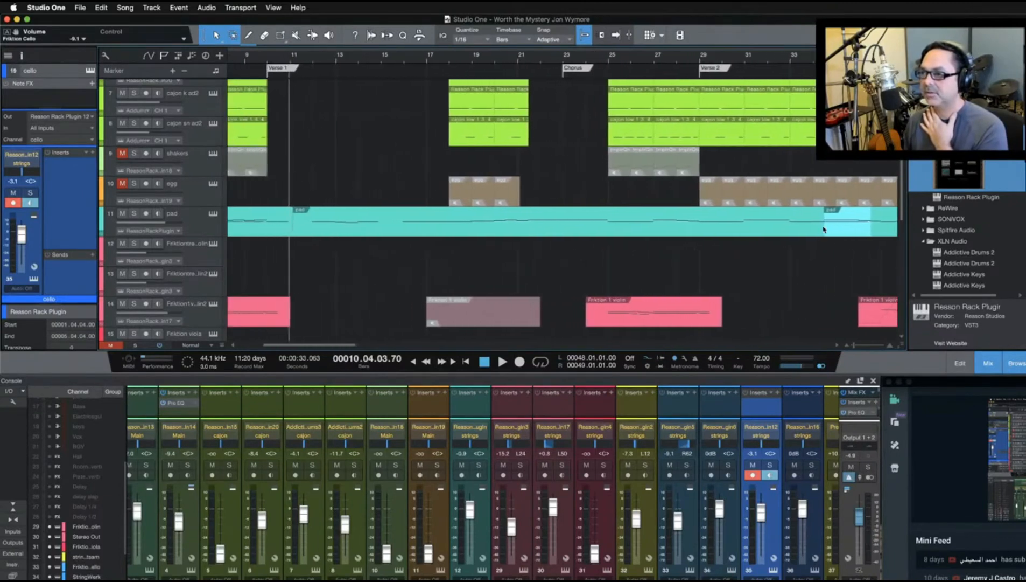
scroll(823, 229, left, 4)
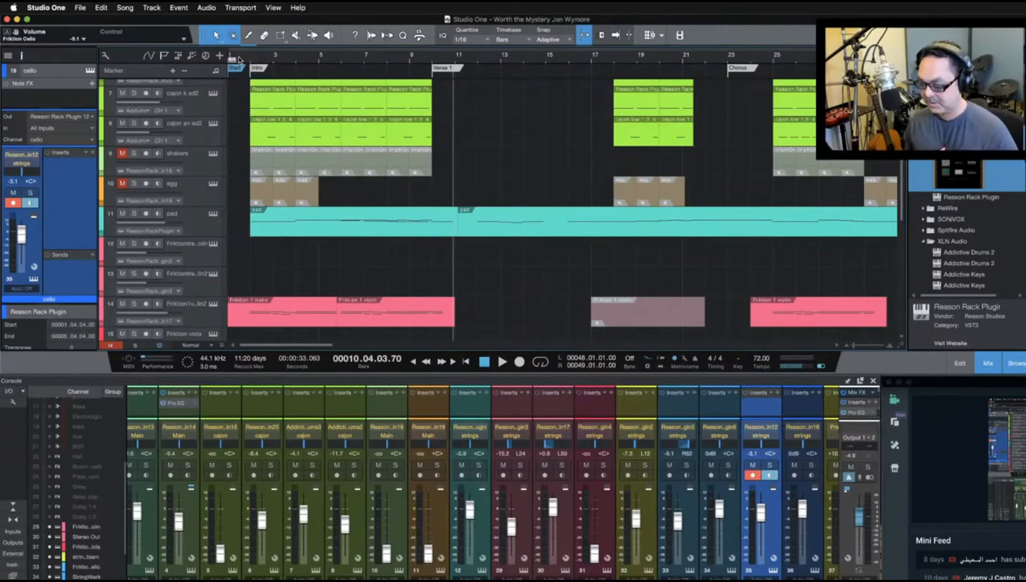
Place the playback cursor at bar 10.4 near Verse 1, and examine the string tracks from there to the chorus at bar 48
click(448, 57)
scroll(578, 177, right, 10)
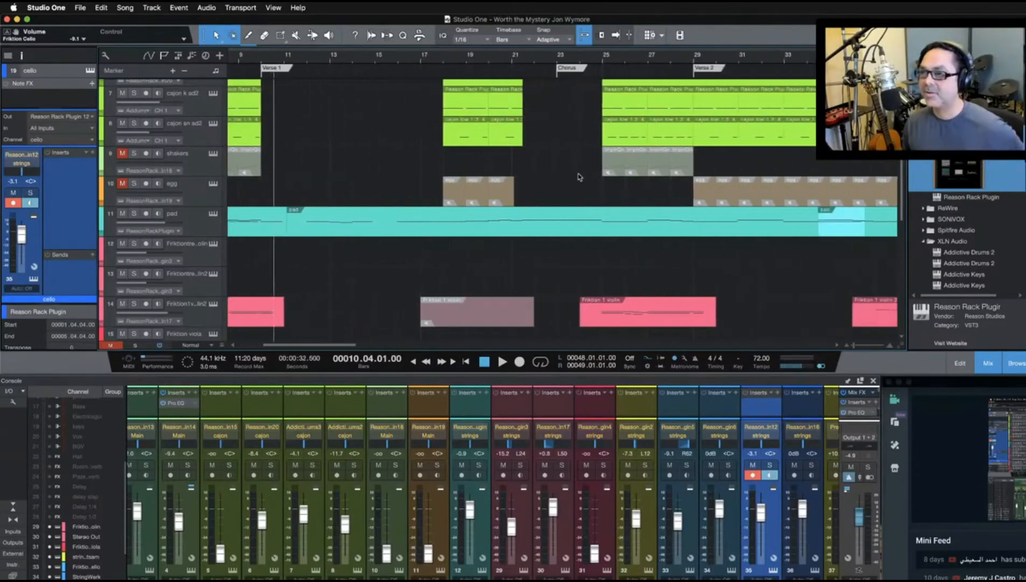
scroll(620, 210, down, 6)
scroll(621, 210, down, 1)
scroll(620, 210, right, 12)
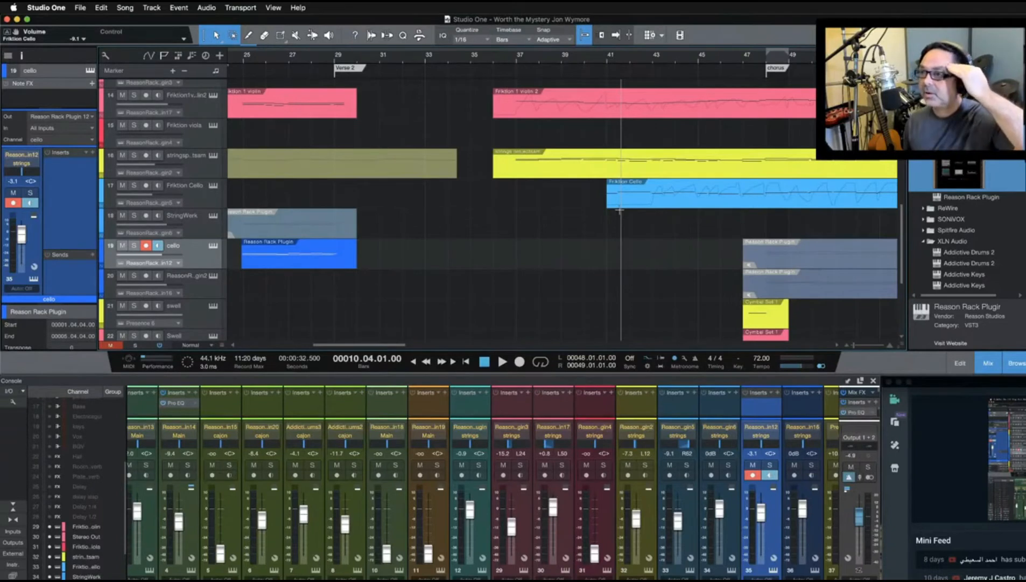
scroll(620, 210, left, 14)
scroll(620, 210, up, 1)
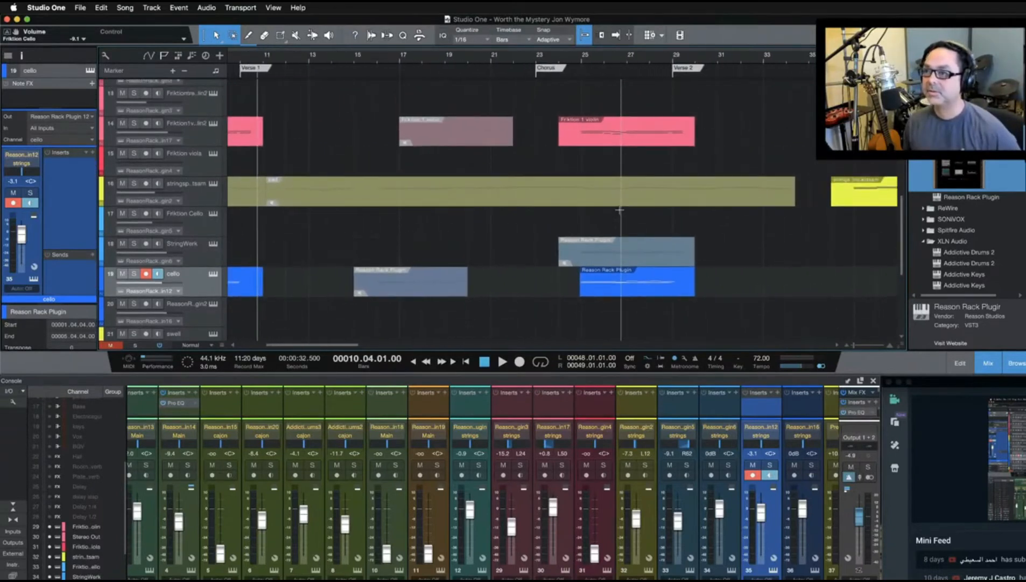
scroll(620, 210, left, 6)
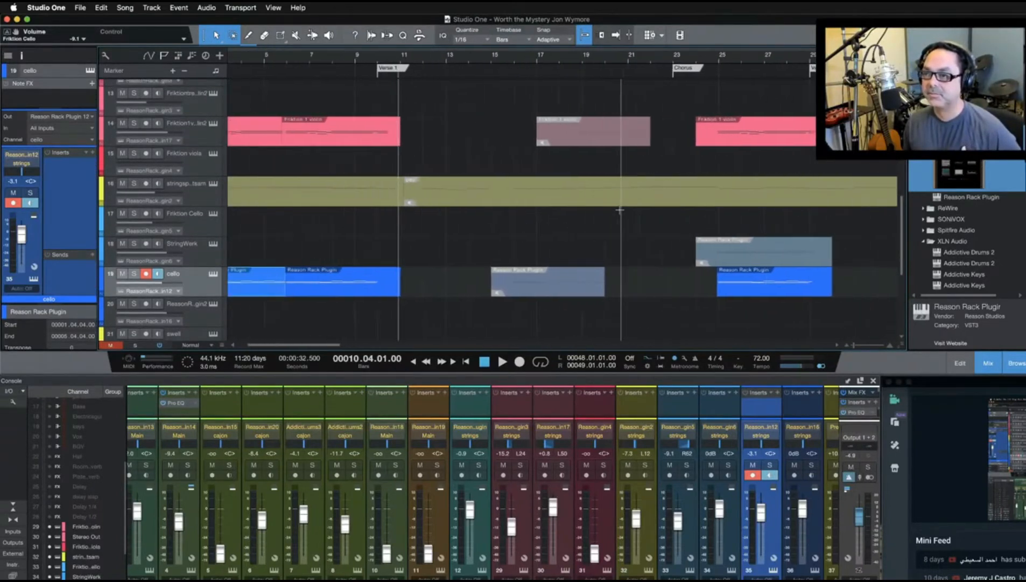
Play the song from bar 10.4 through Verse 1 into the chorus while following the string, pad and percussion tracks
scroll(620, 210, right, 8)
scroll(620, 210, left, 3)
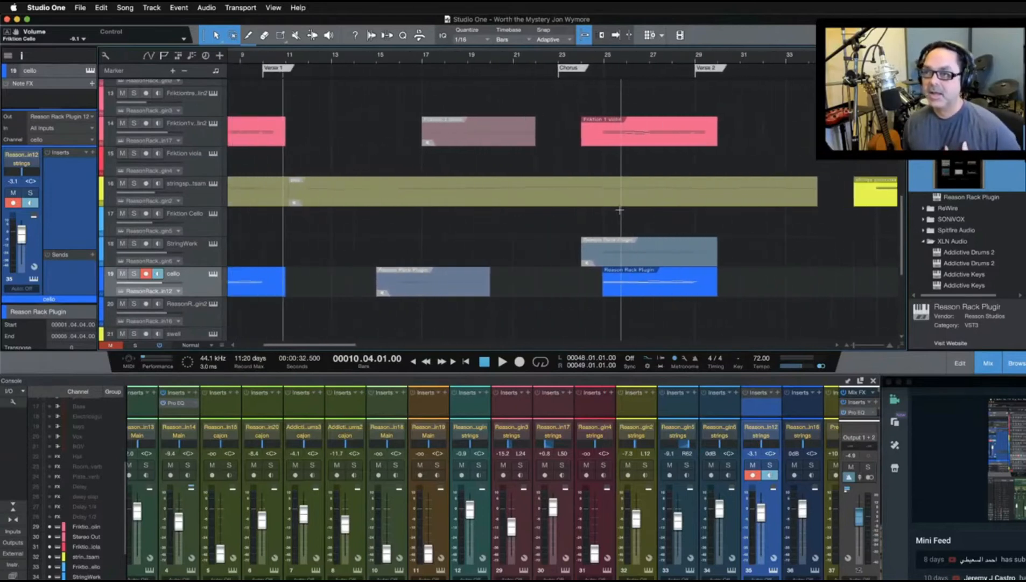
scroll(620, 210, left, 1)
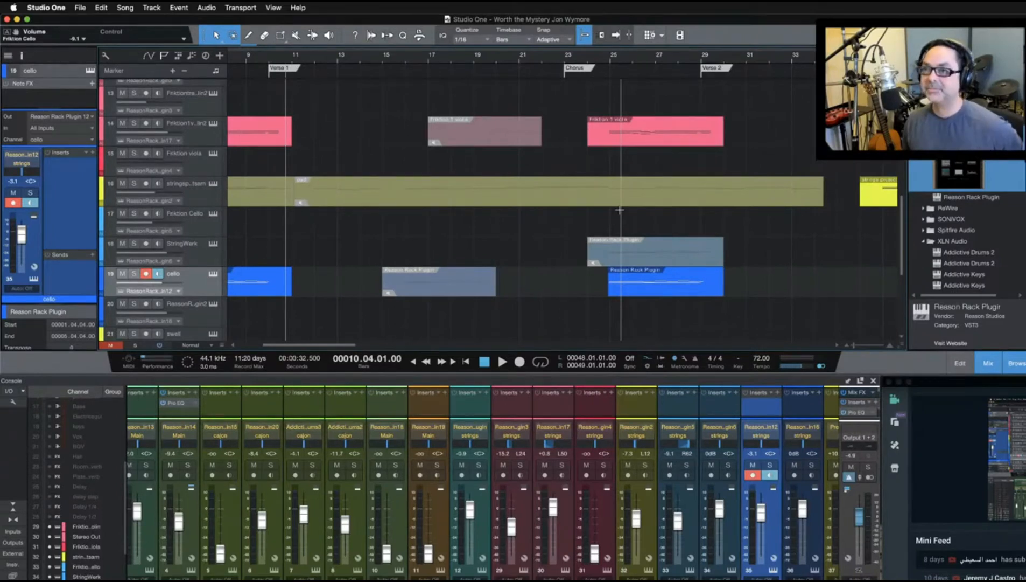
key(space)
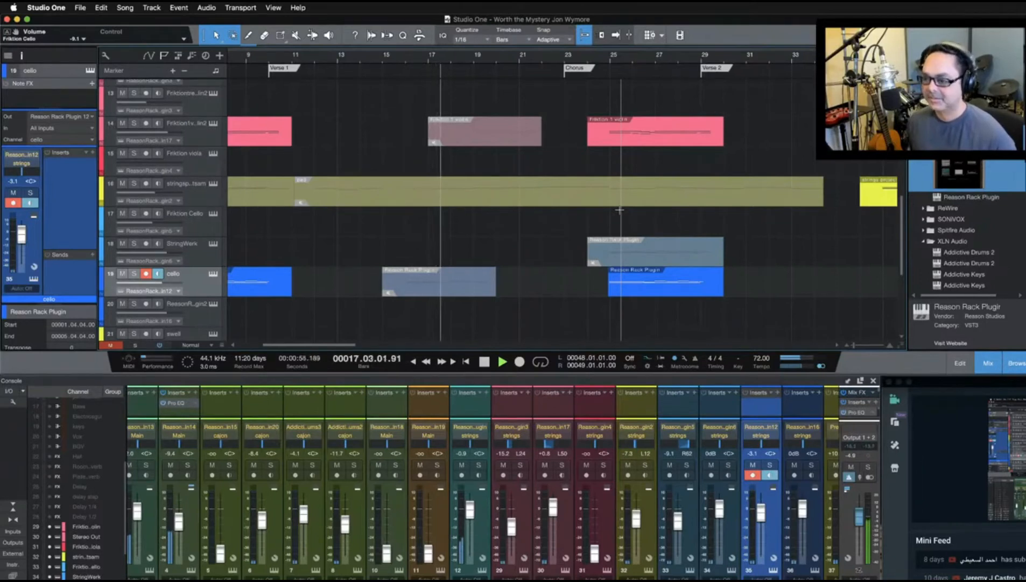
scroll(568, 218, down, 5)
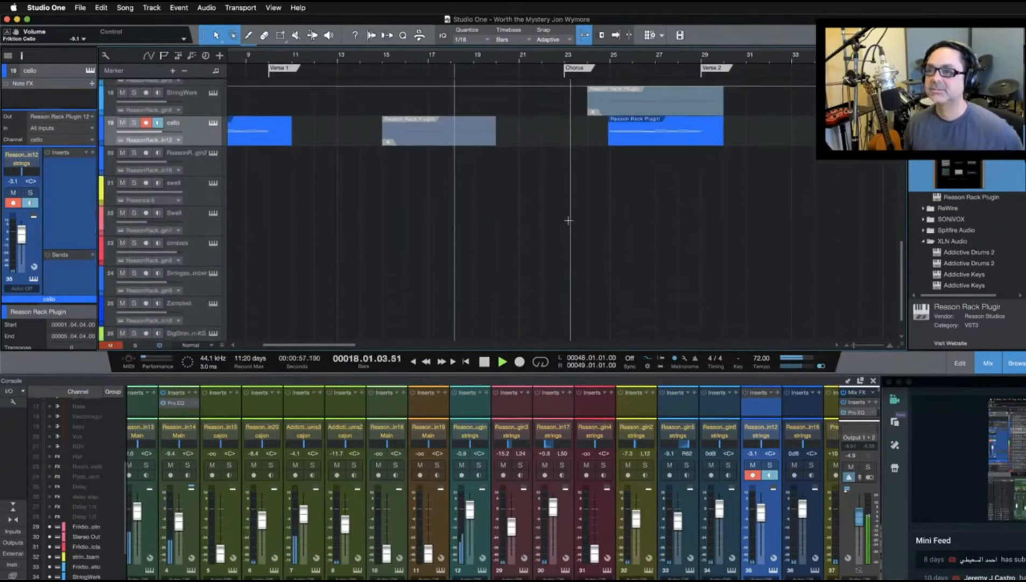
scroll(568, 220, up, 10)
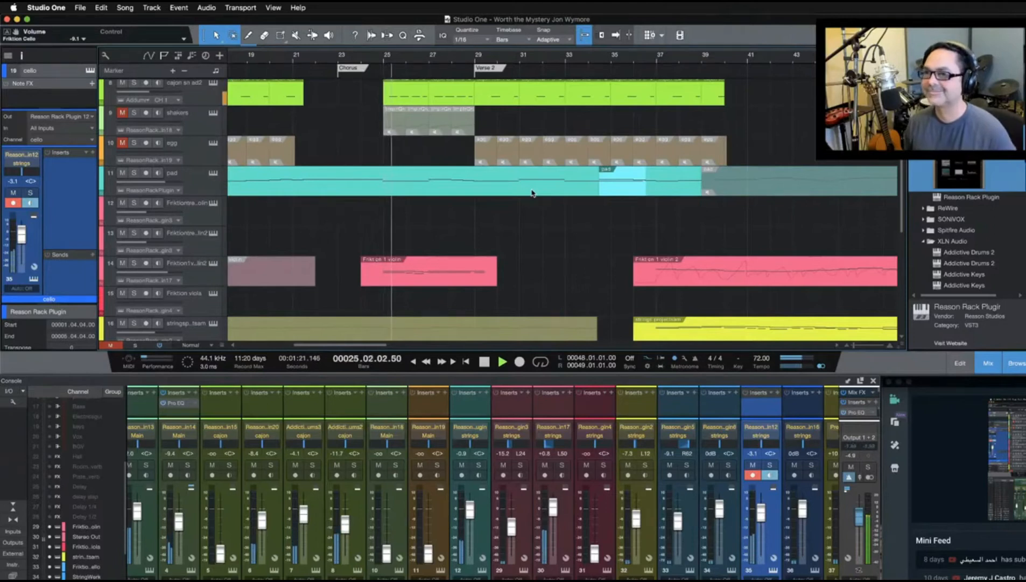
scroll(557, 229, down, 3)
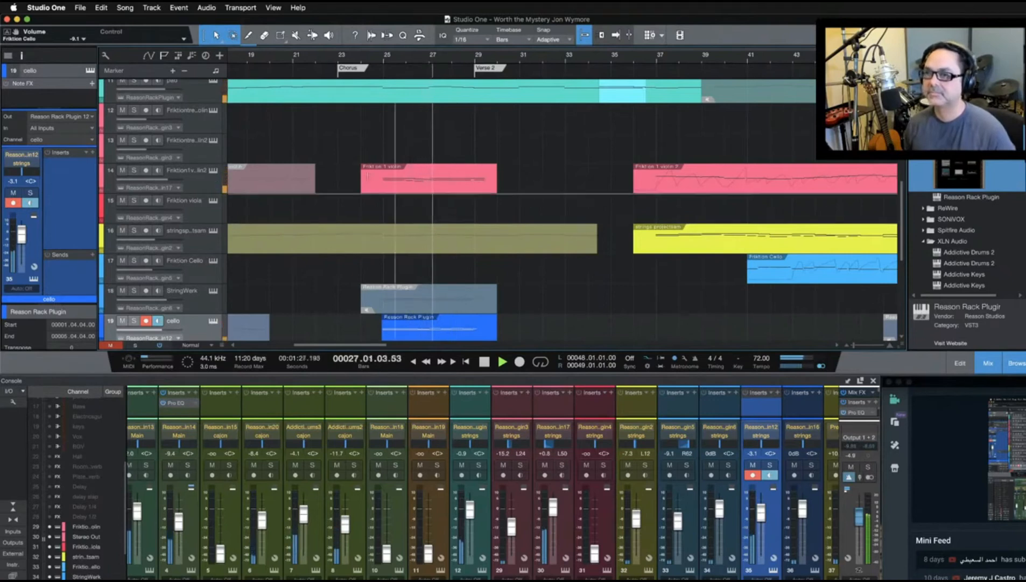
Examine the Friktion violin instrument of track 14 during playback and close its window
click(213, 171)
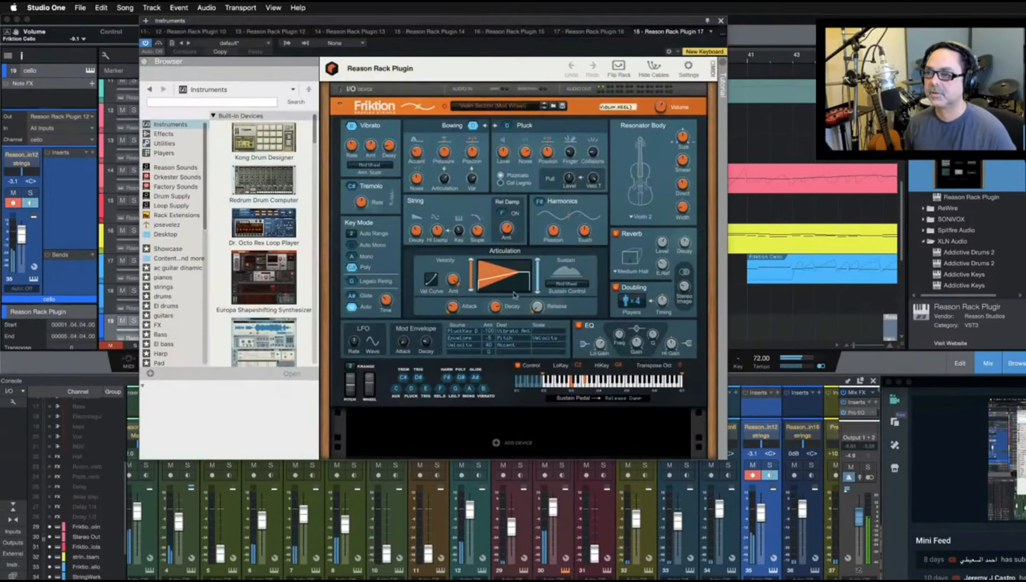
click(721, 21)
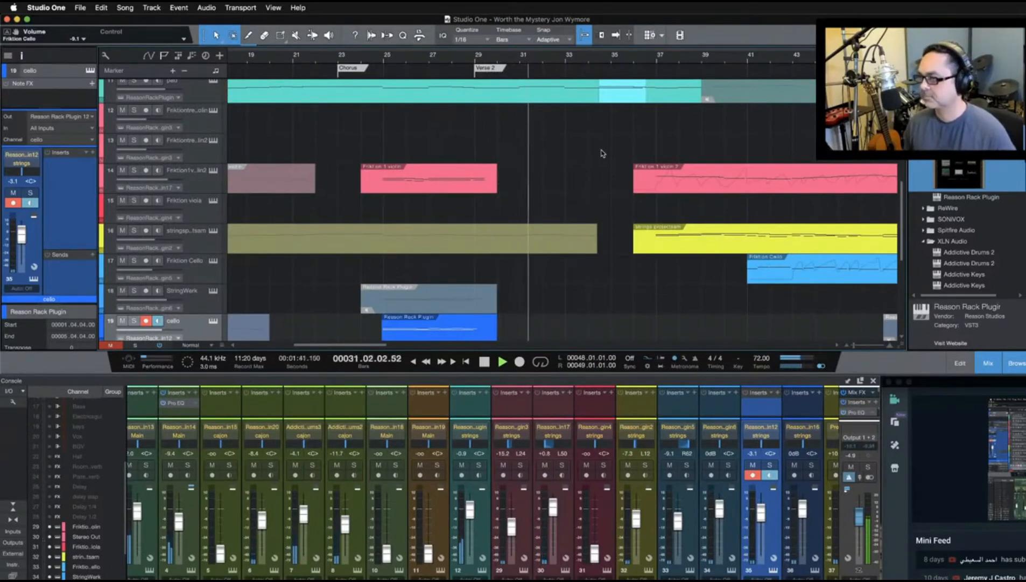
scroll(602, 153, up, 4)
scroll(602, 153, down, 4)
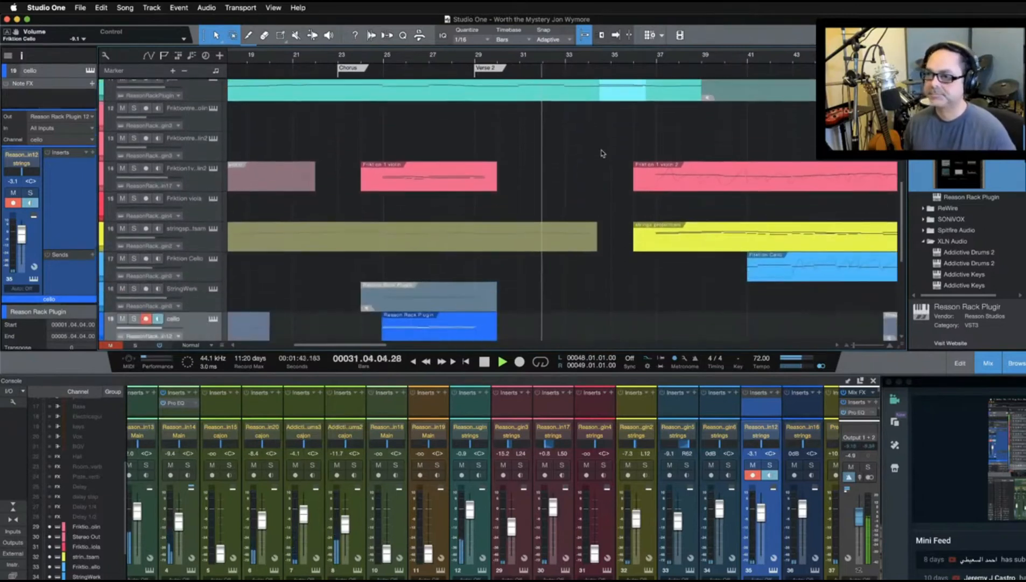
Follow the violin, strings and Friktion Cello events through Verse 2 during playback, and stop near bar 44
scroll(602, 153, right, 10)
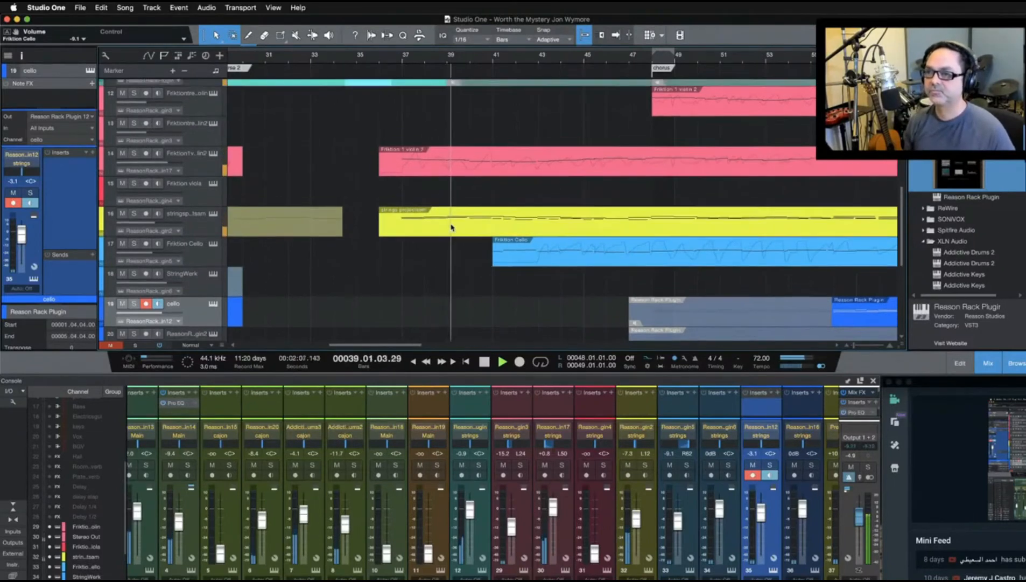
scroll(451, 227, up, 3)
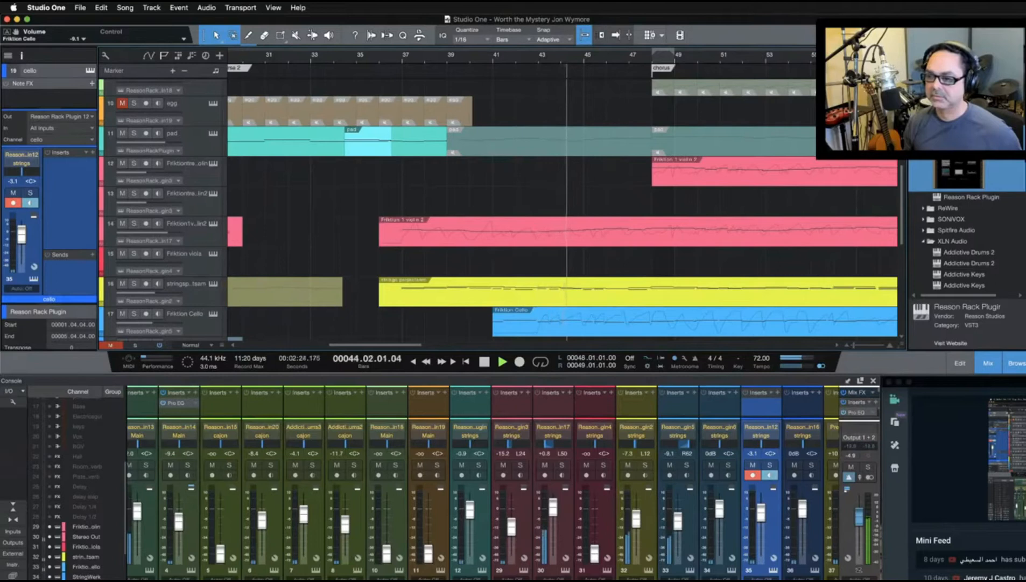
click(484, 361)
Play from bar 35.2 with the track 14 violin and the strings soloed, adding the Friktion Cello to the solo during playback
scroll(631, 443, right, 5)
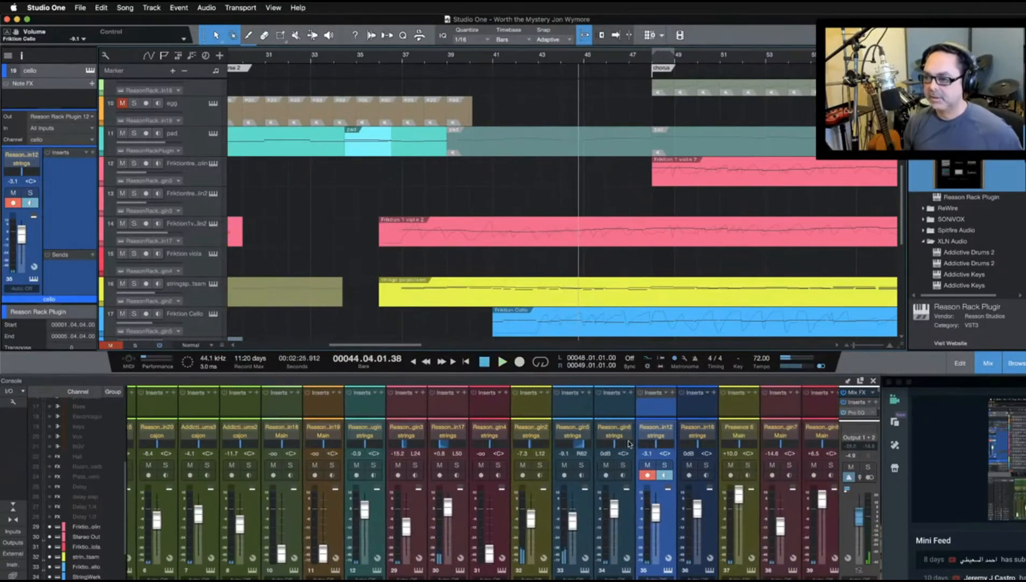
click(362, 57)
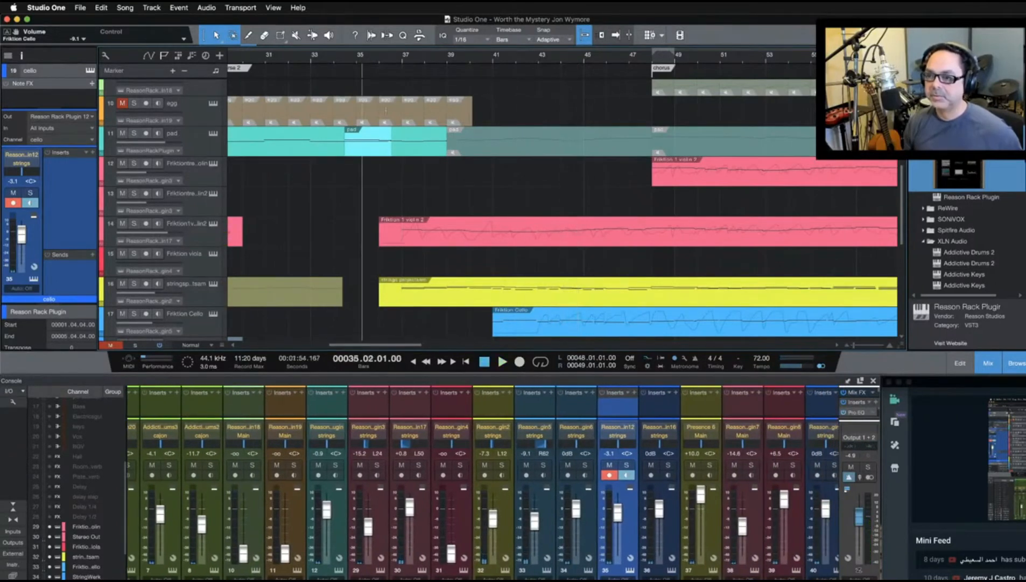
click(420, 466)
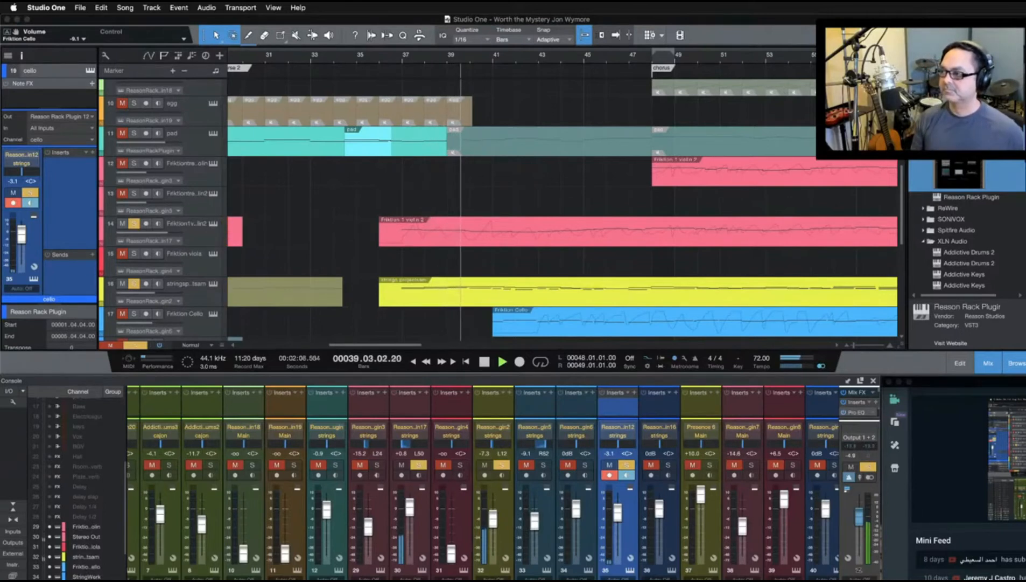
key(super+Tab)
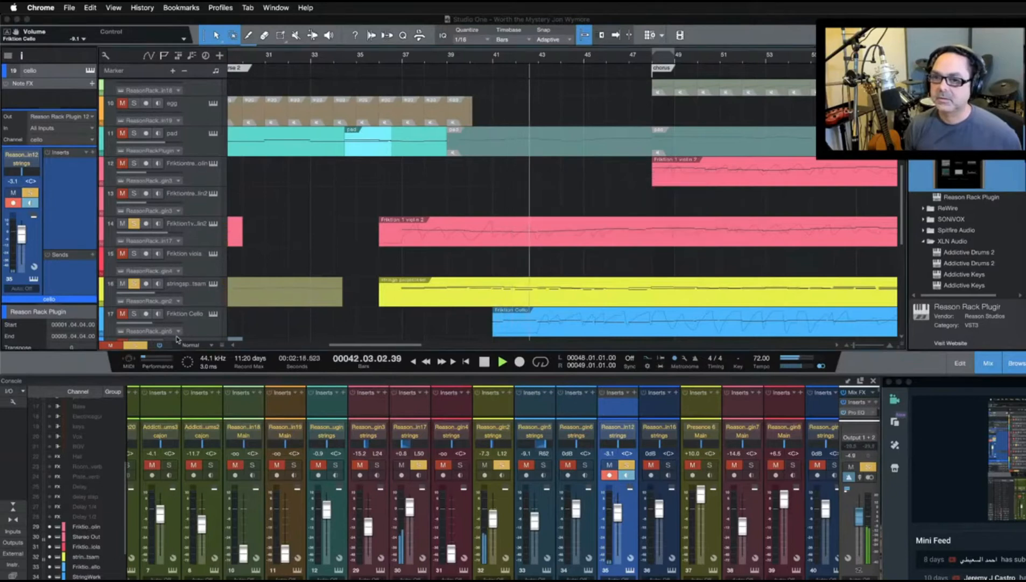
click(135, 314)
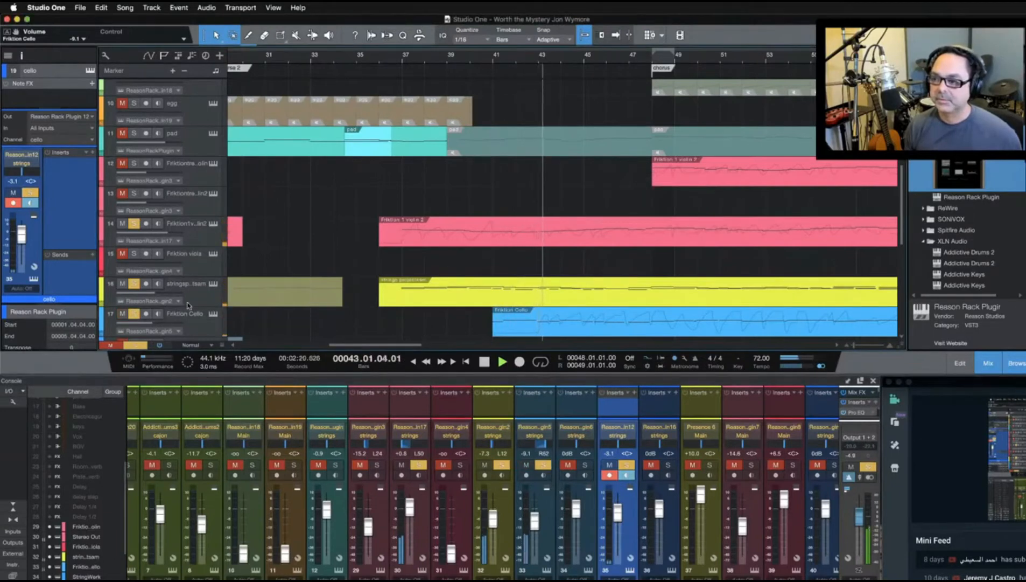
scroll(560, 280, down, 4)
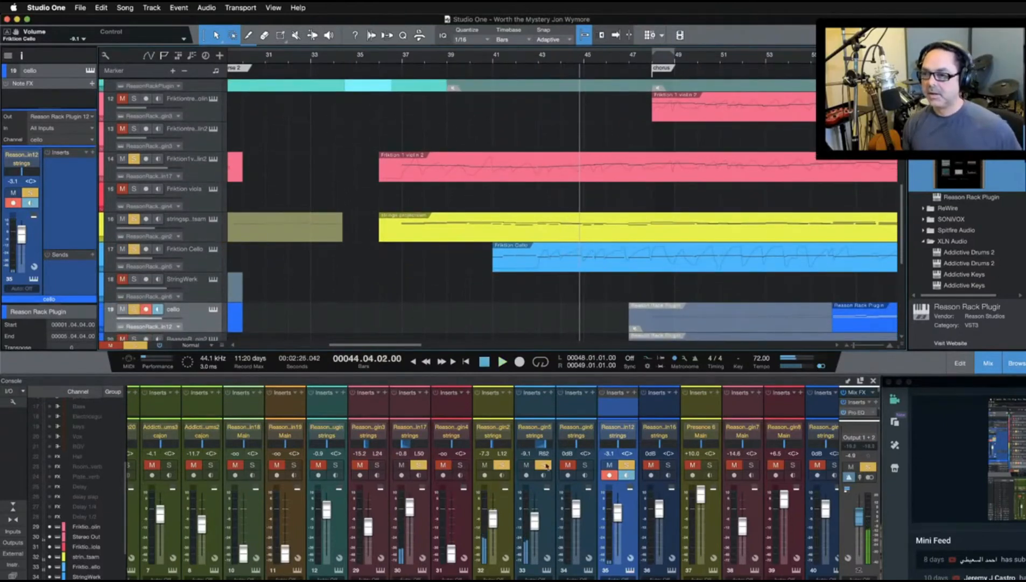
Pan the Friktion Cello channel slightly further right, clear the solos and raise the cello's volume to -4.7 dB
mouse_move(541, 447)
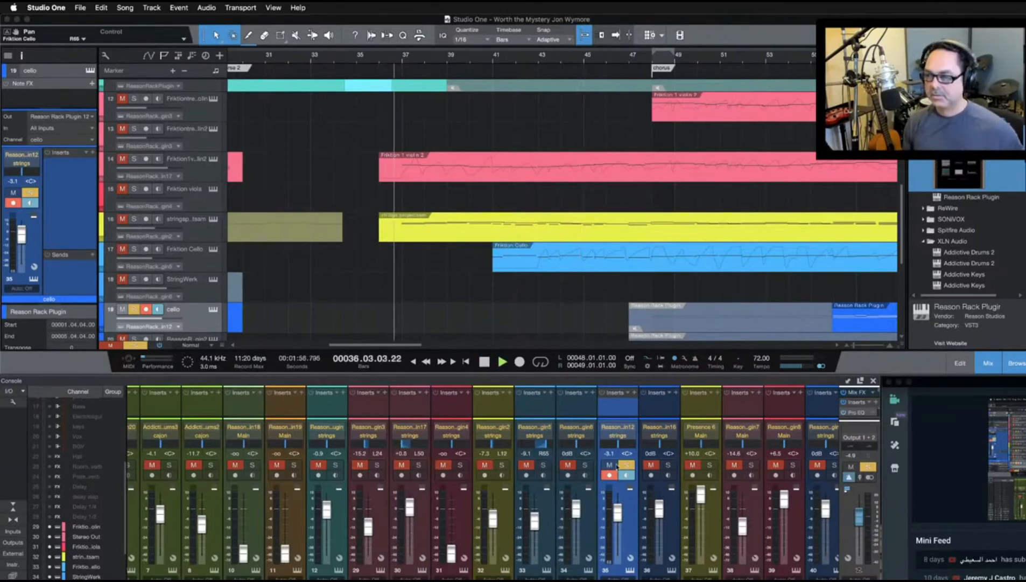
click(627, 466)
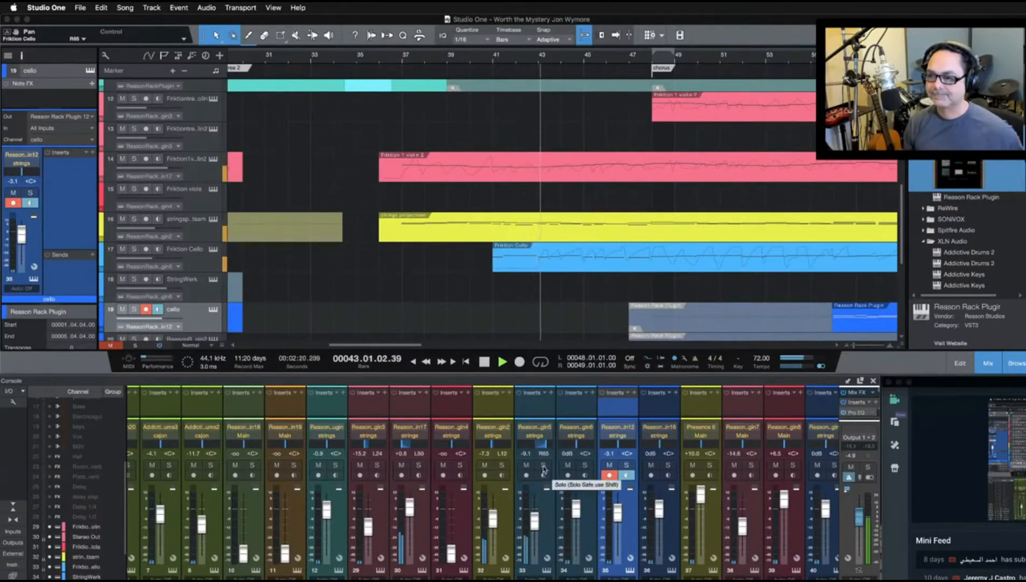
drag(534, 521, 537, 515)
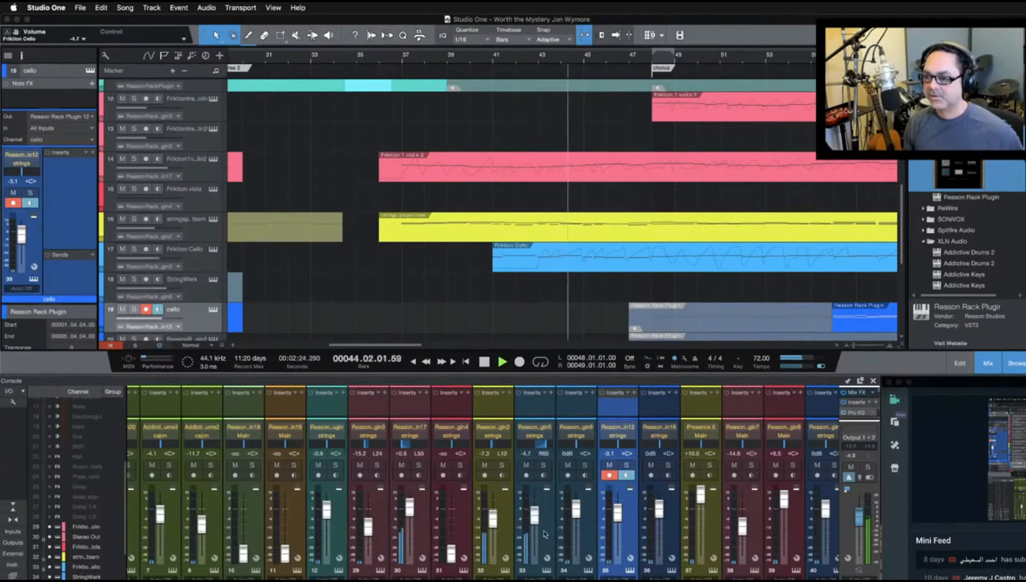
Solo the Friktion Cello, examine its Friktion instrument and articulation settings, and clear the solo
click(543, 464)
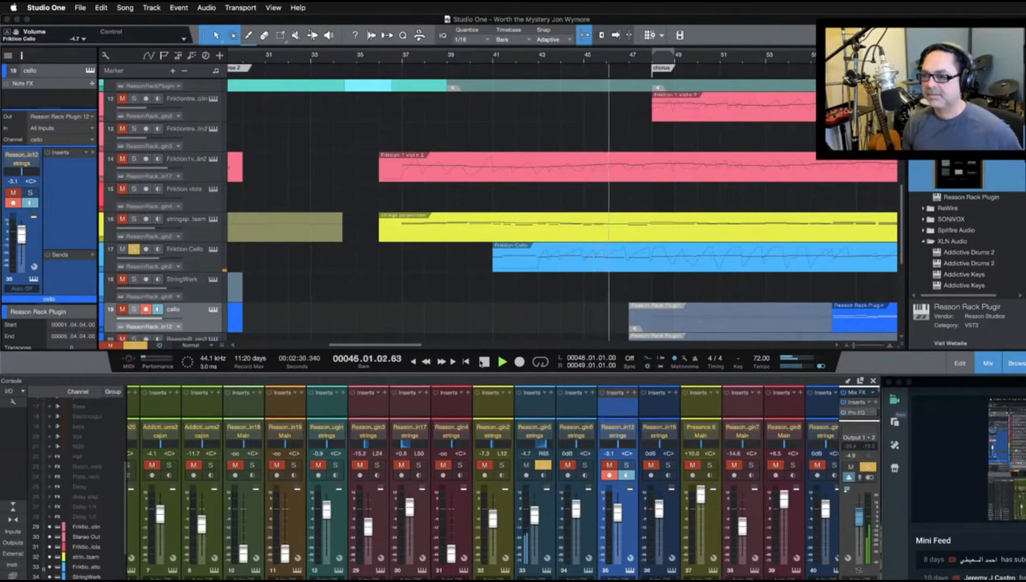
click(212, 249)
double_click(801, 97)
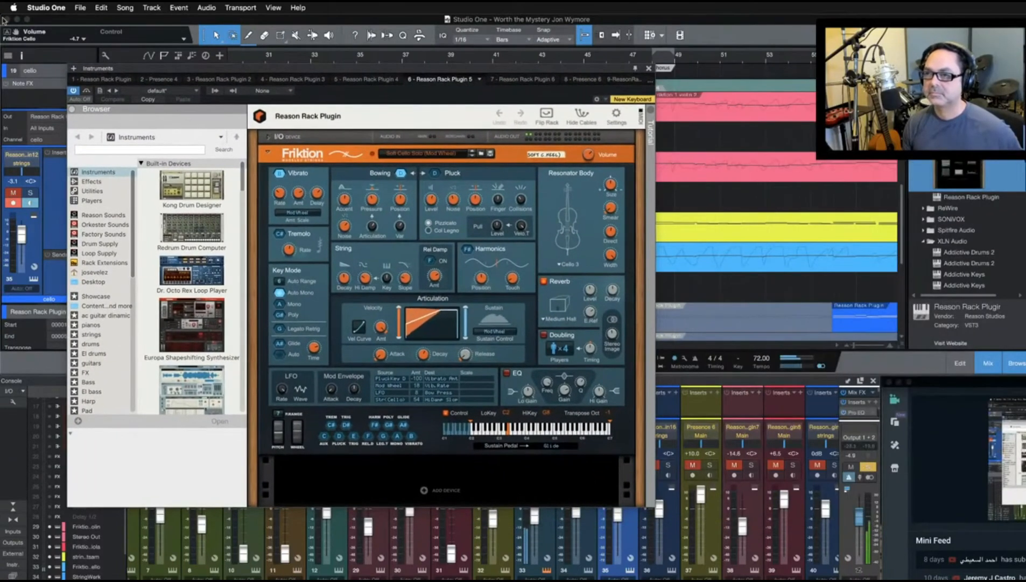
click(648, 70)
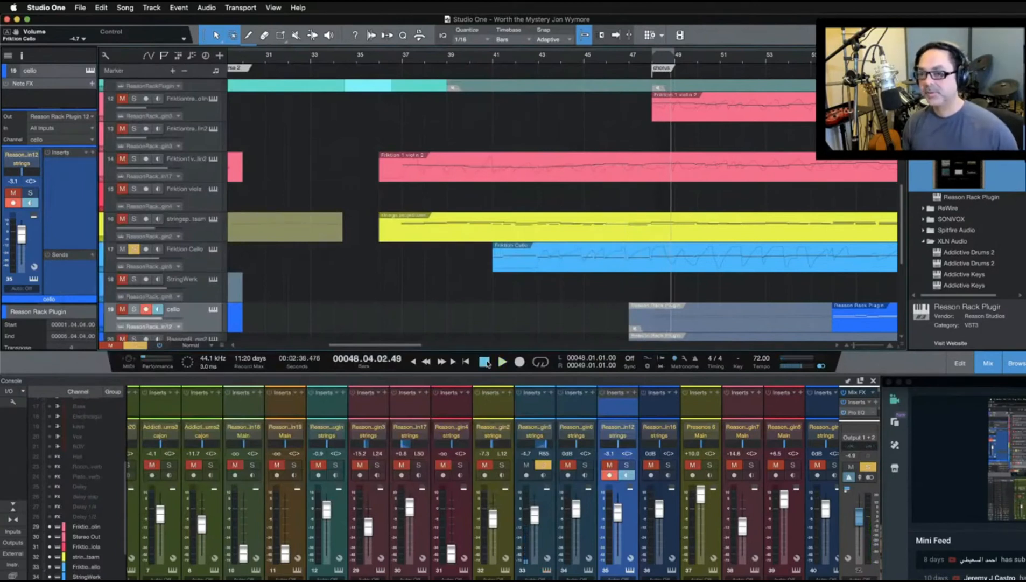
click(213, 250)
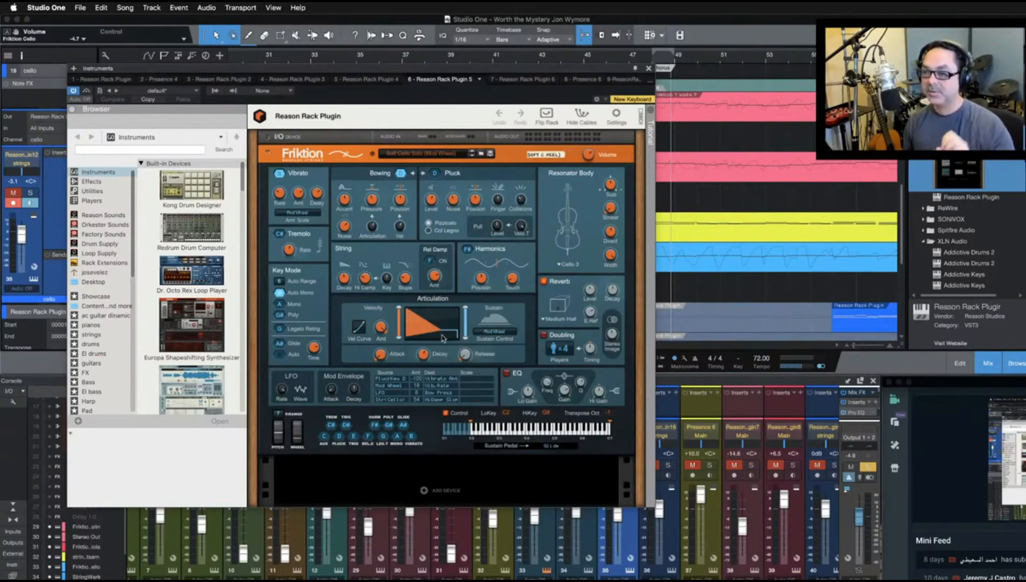
click(649, 69)
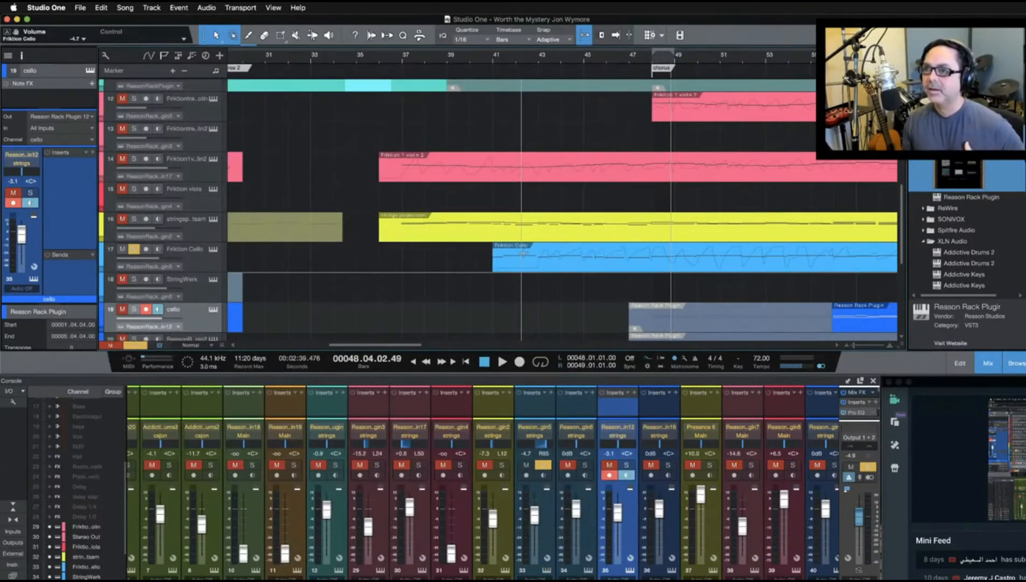
click(133, 251)
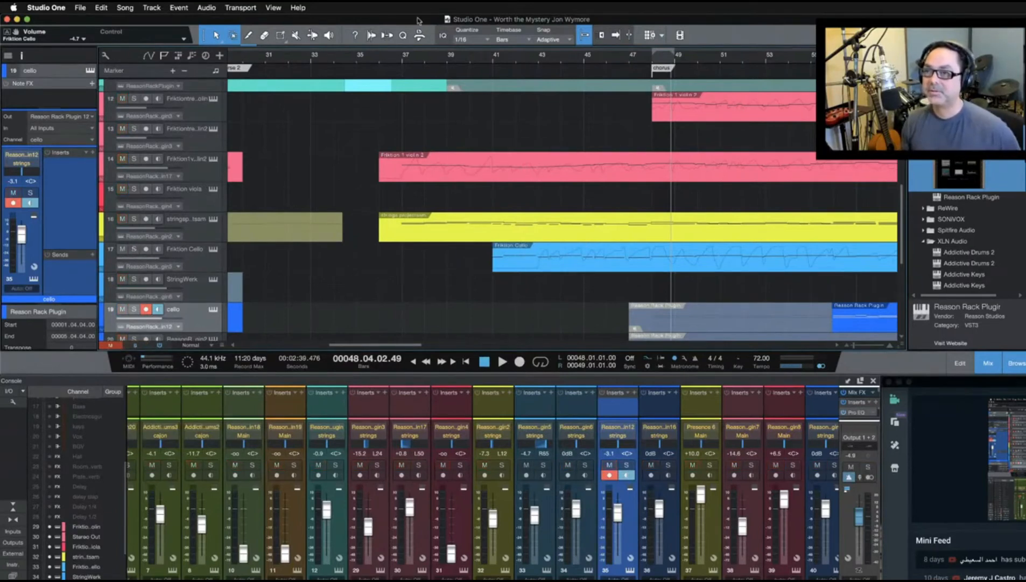
Play the full mix from about bar 40 into the chorus at bar 48 while following the string tracks, and stop before the Bridge
click(374, 59)
click(481, 60)
key(space)
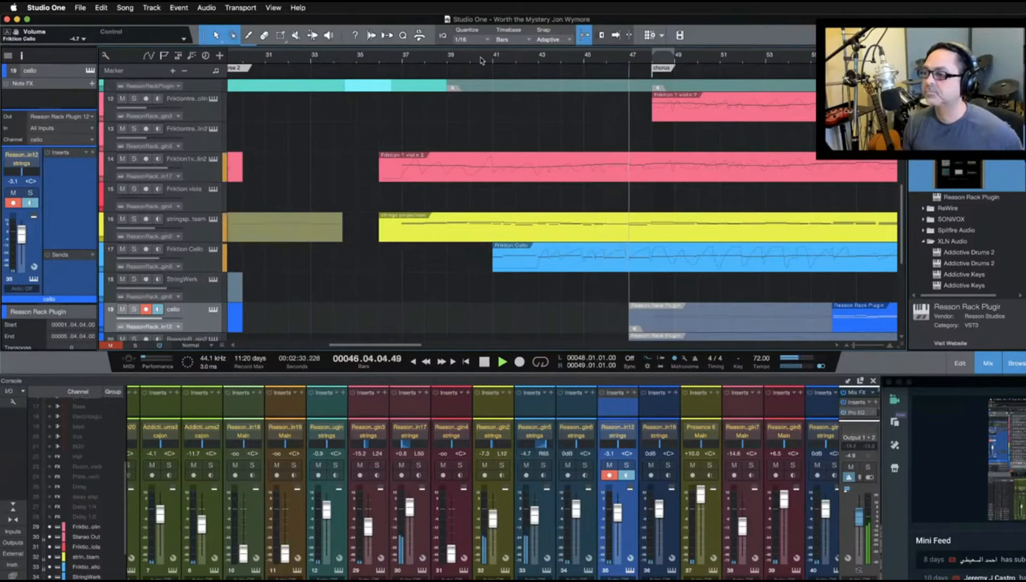
scroll(642, 192, right, 5)
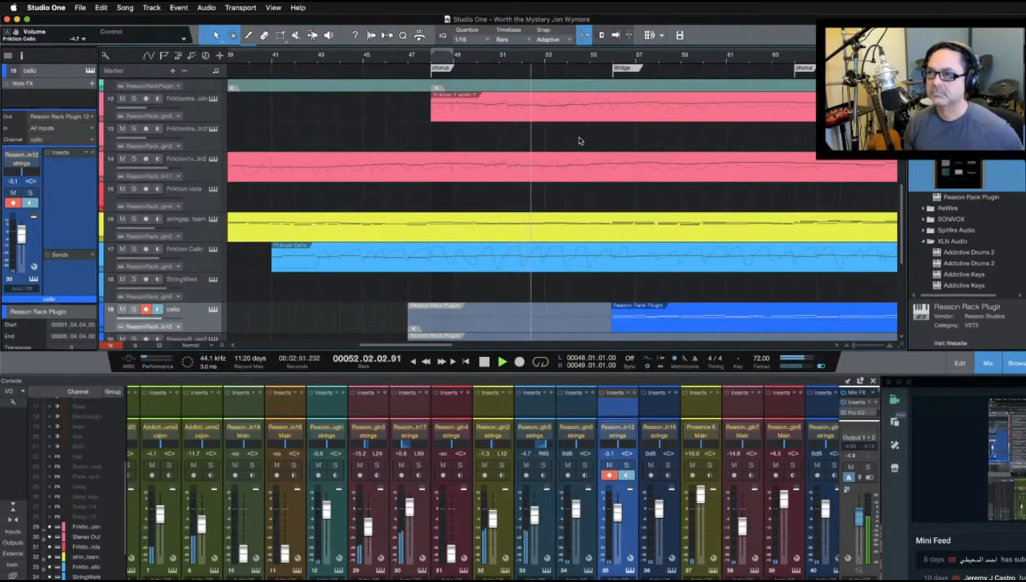
scroll(579, 141, up, 2)
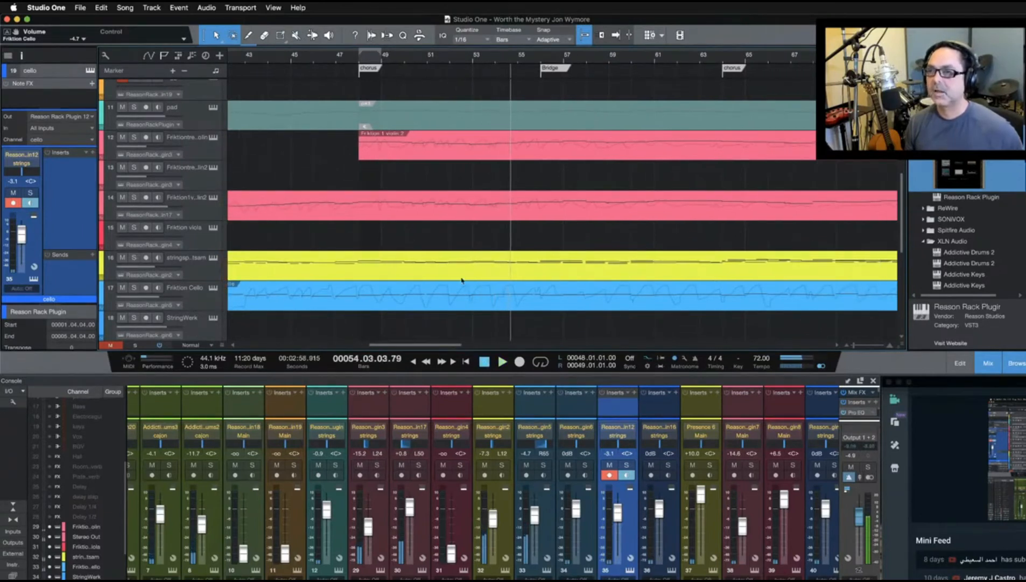
Trim the start of the Friktion 1 violin 2 event on track 12 to bar 56, at the Bridge marker
click(361, 154)
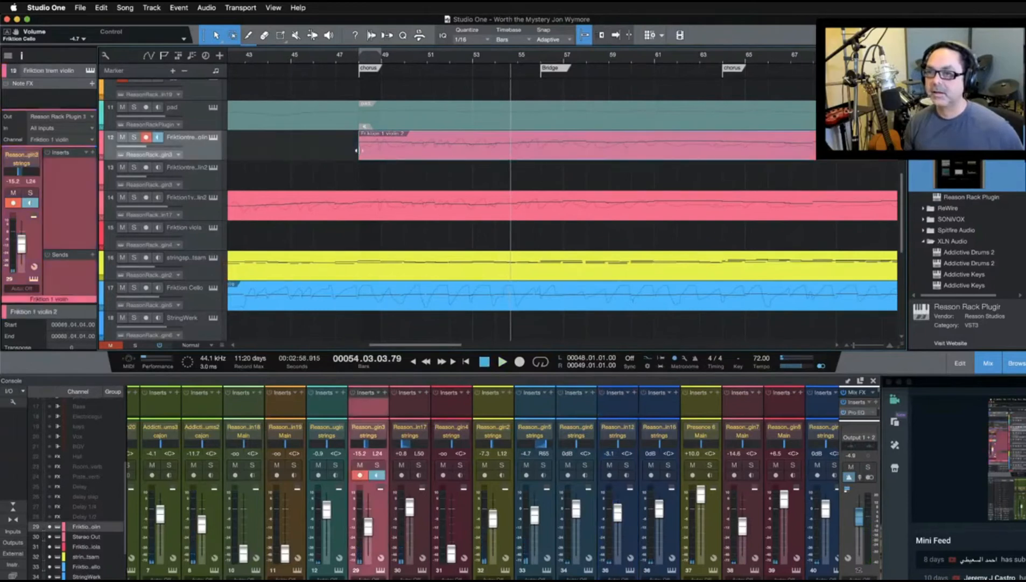
drag(357, 151, 538, 136)
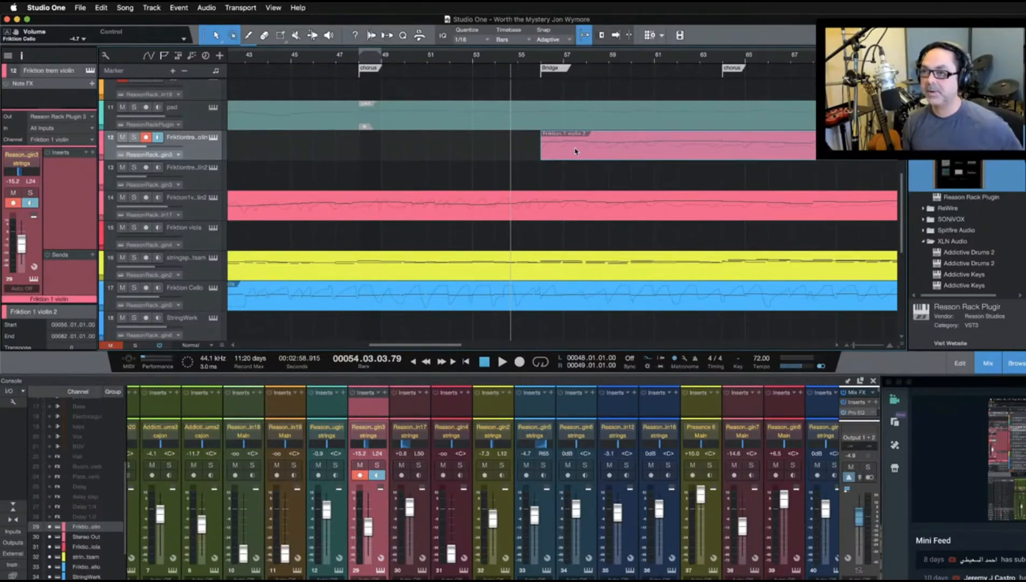
scroll(575, 151, down, 4)
scroll(573, 152, up, 3)
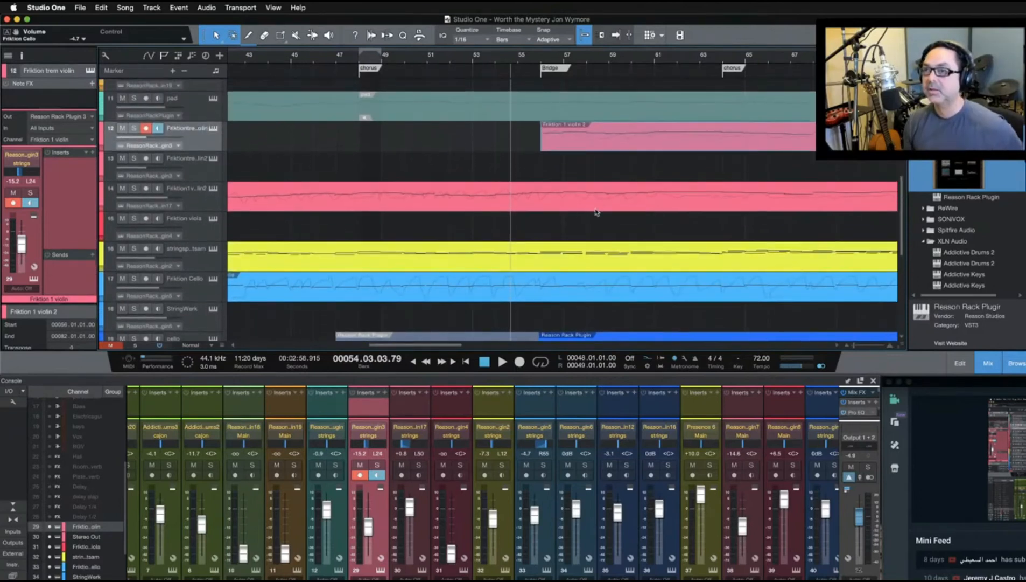
Play from bar 47 into the chorus, and disarm recording and monitoring on the Friktion trem violin channel
scroll(596, 212, left, 5)
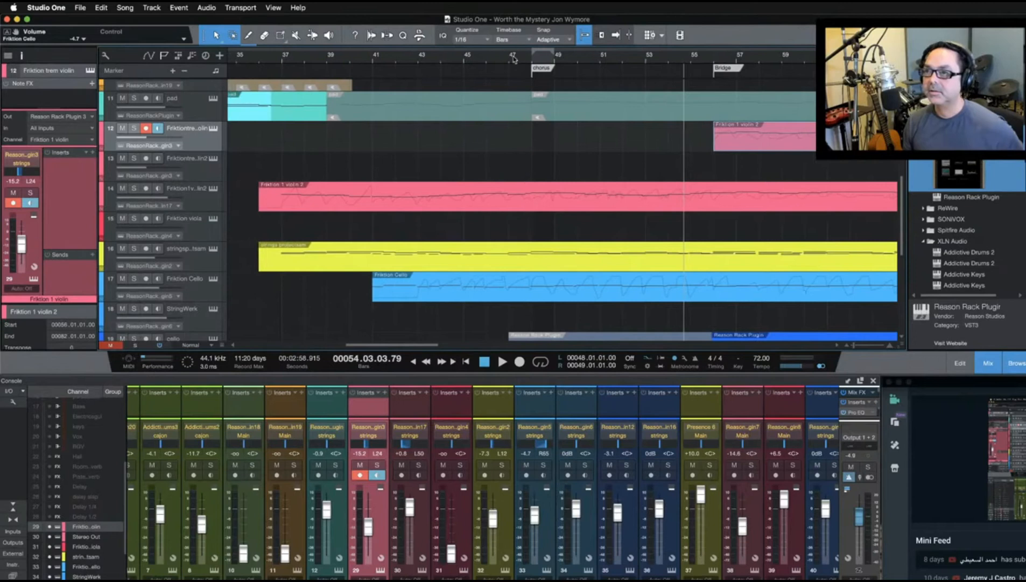
key(space)
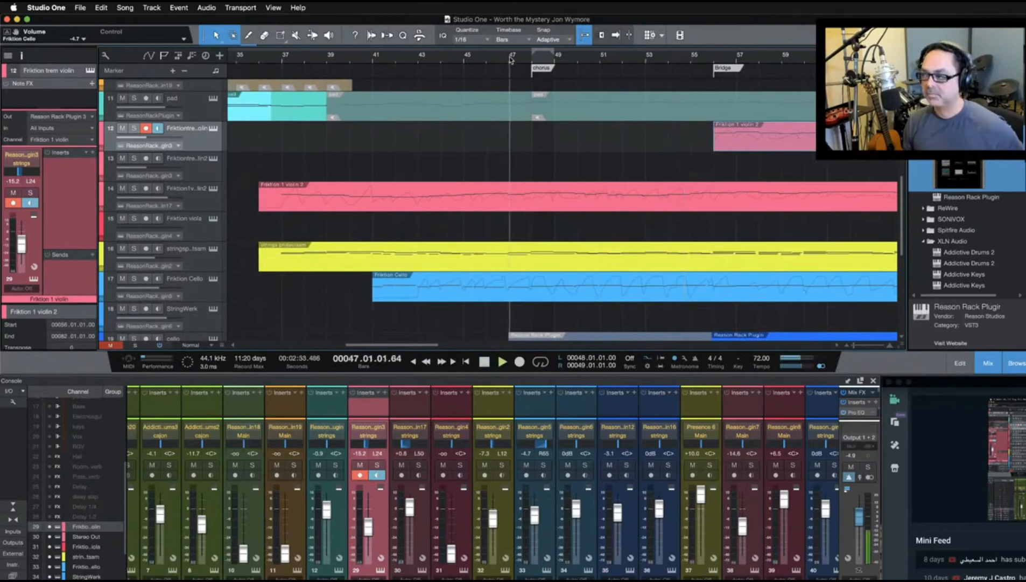
click(364, 475)
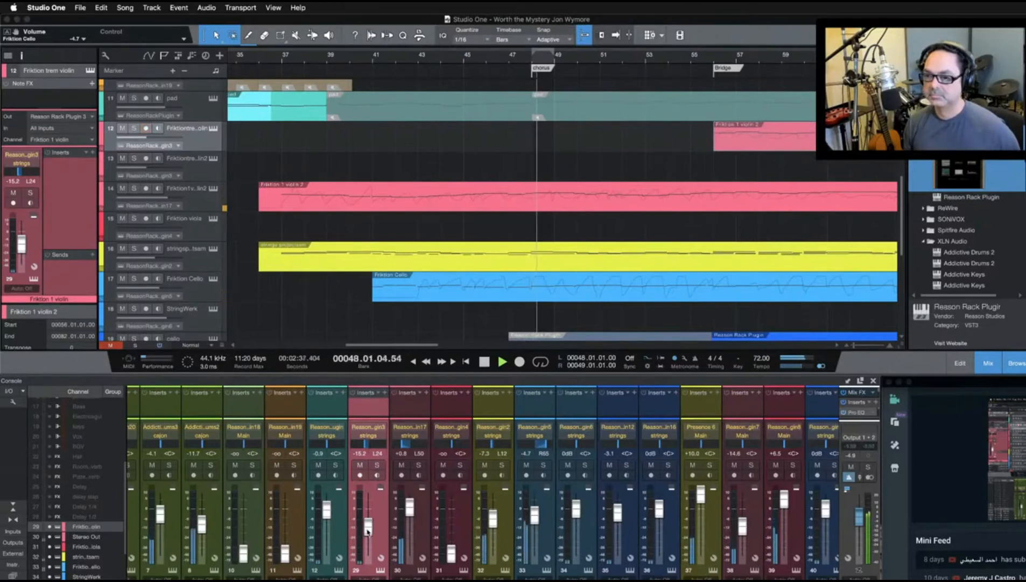
Set the Friktion 1 violin channel to -6.1 dB, and audition the other string channels soloed through the chorus into the Bridge
drag(368, 530, 369, 519)
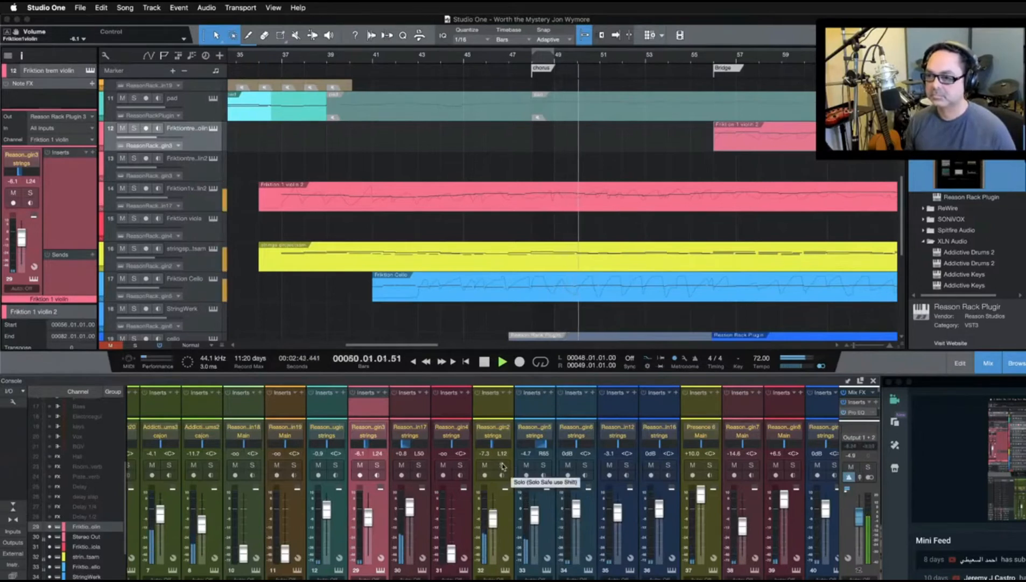
click(419, 466)
click(502, 465)
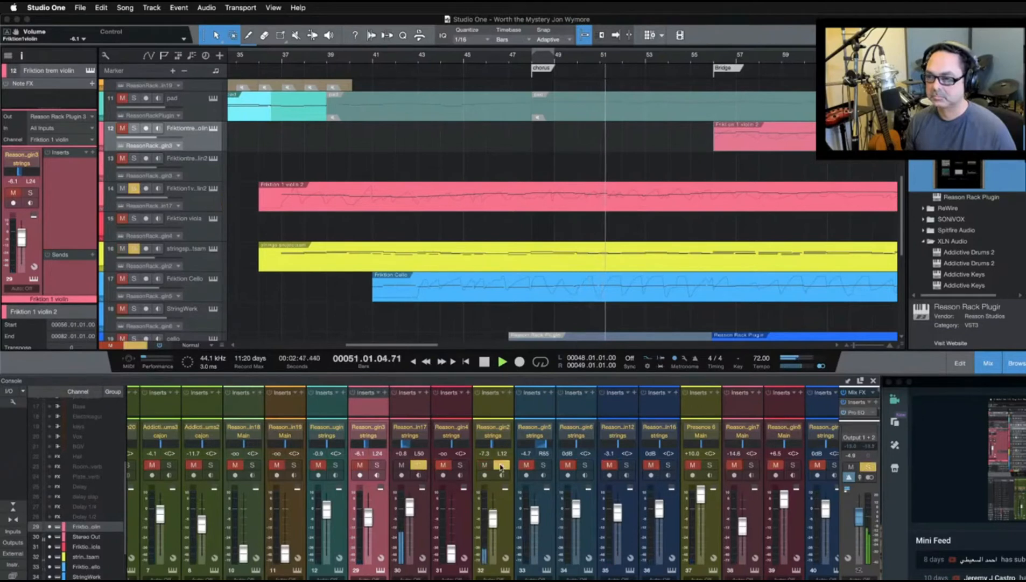
click(544, 466)
click(586, 466)
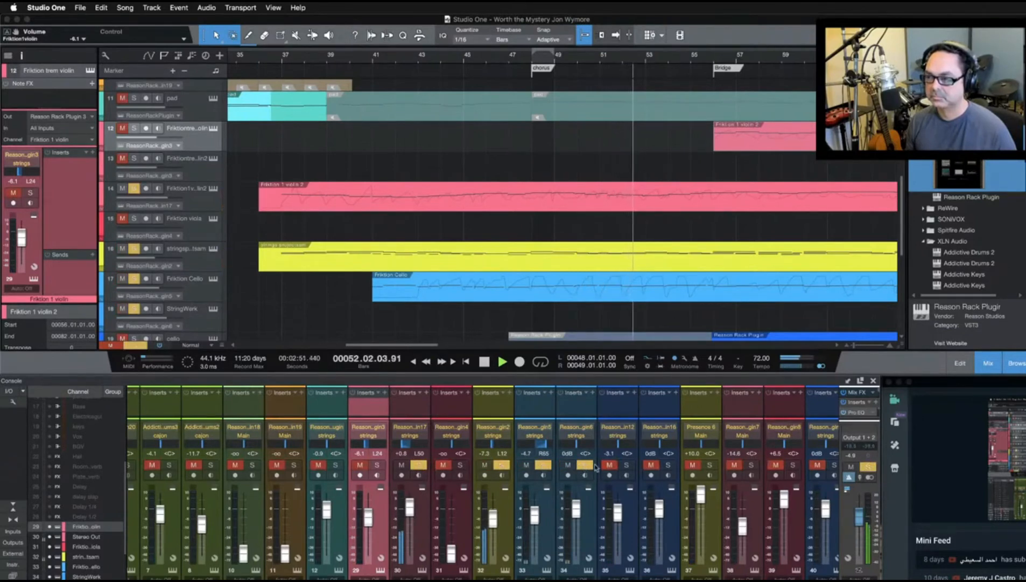
click(627, 466)
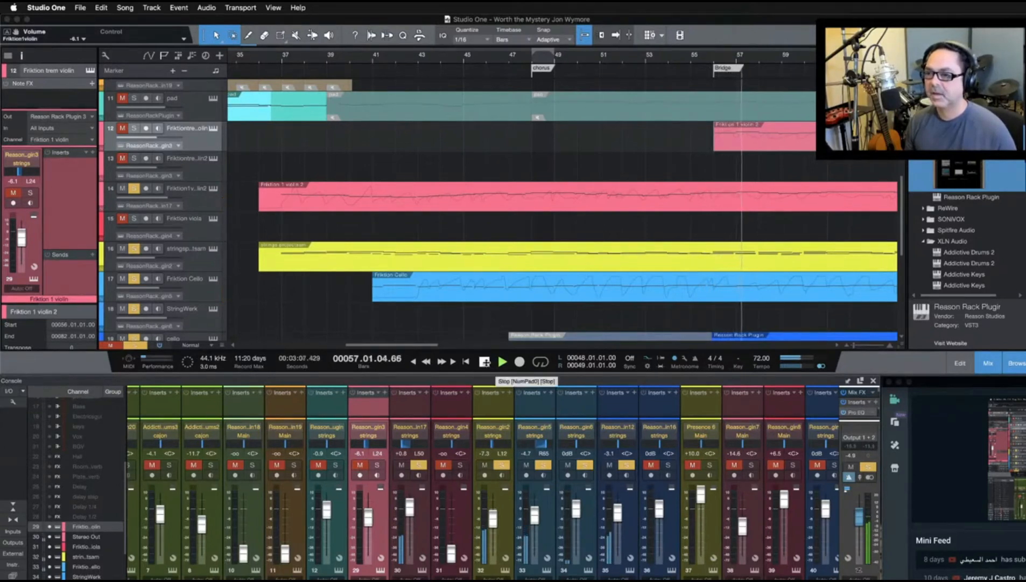
click(485, 362)
Open the cello event at the Bridge for note editing, examine its note timing around bars 56 to 58, and close the editor
scroll(696, 284, down, 2)
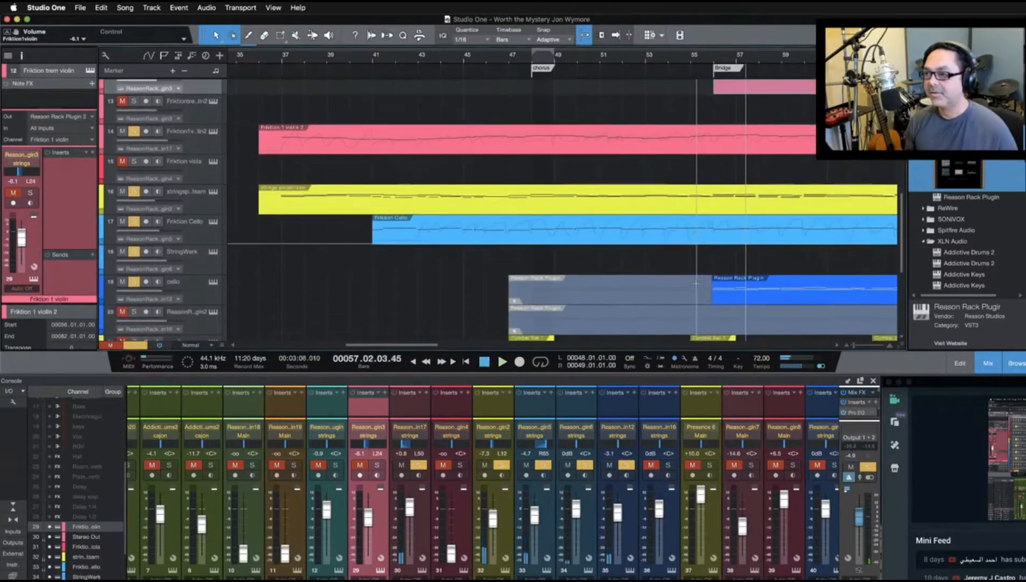
scroll(592, 275, right, 6)
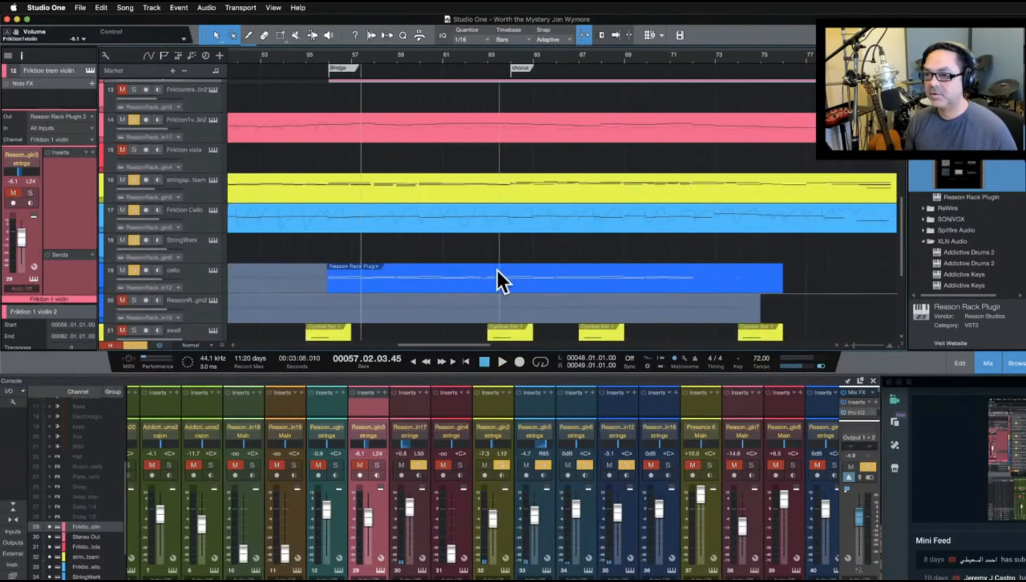
double_click(397, 283)
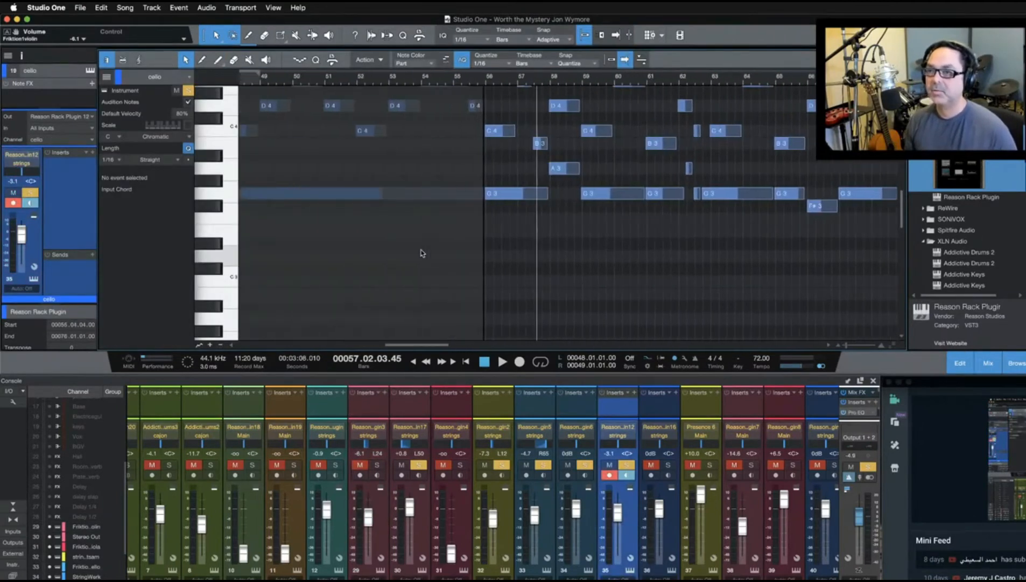
scroll(423, 254, up, 4)
scroll(588, 283, down, 4)
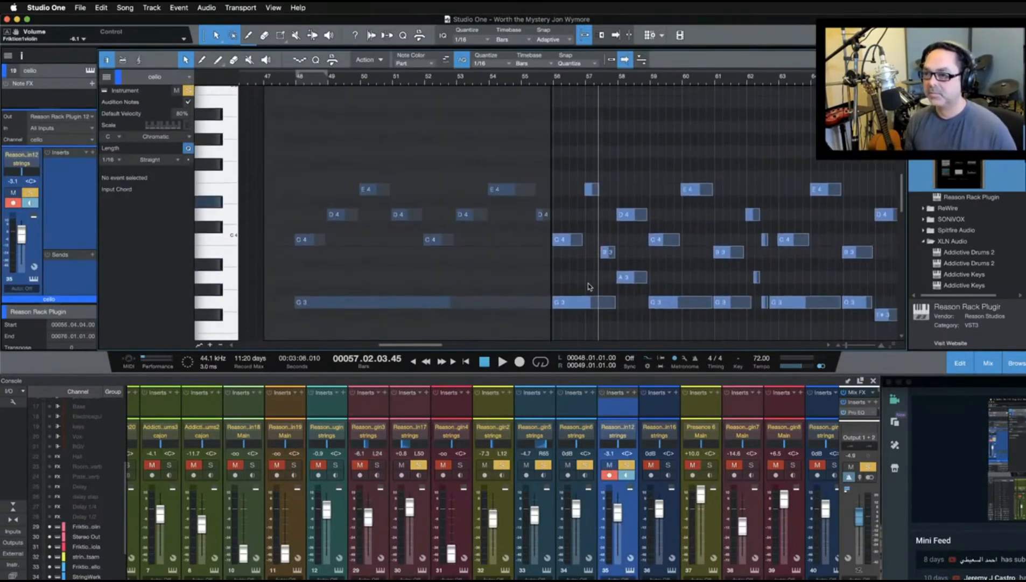
scroll(607, 290, right, 5)
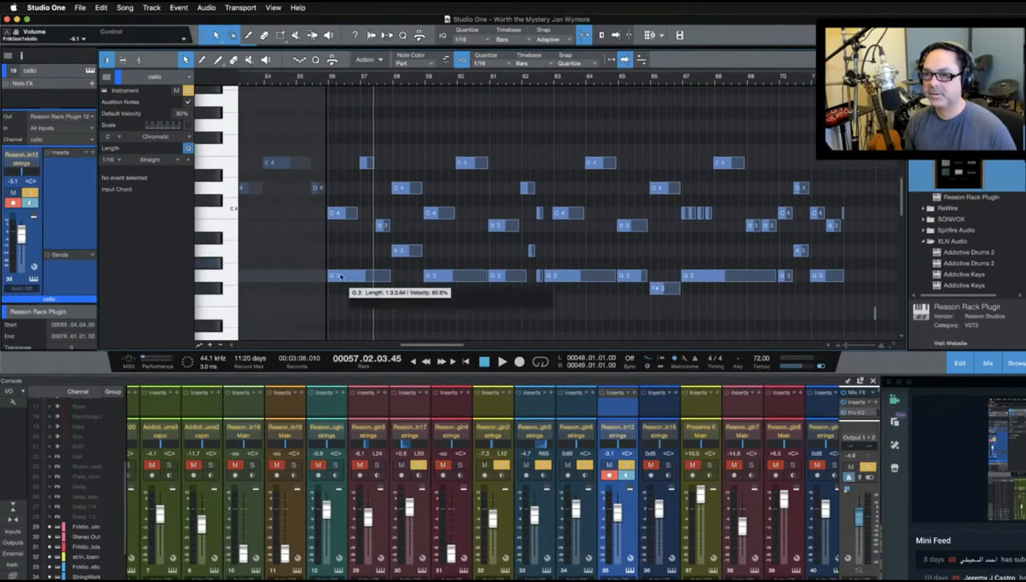
scroll(327, 108, up, 10)
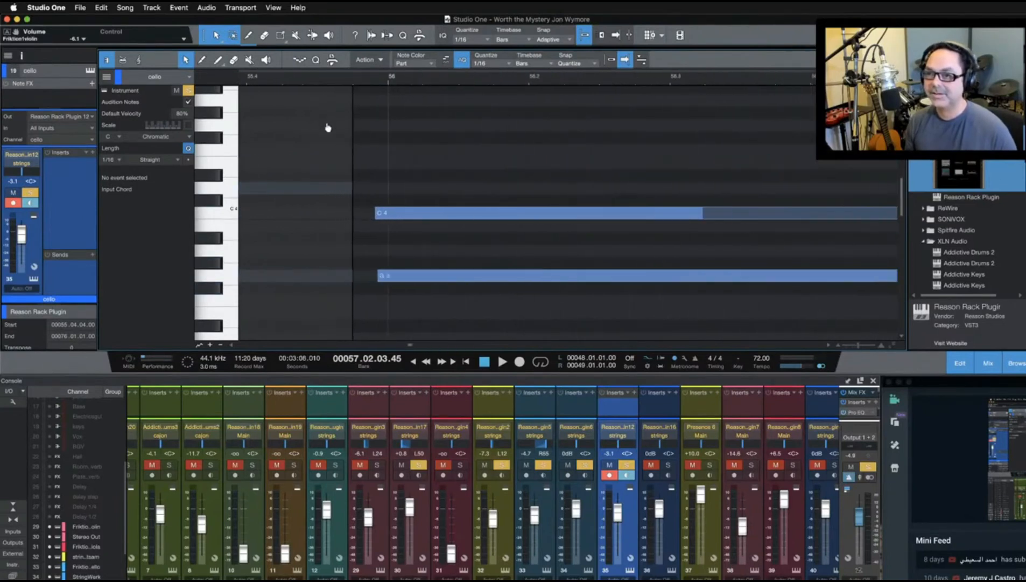
scroll(442, 217, right, 6)
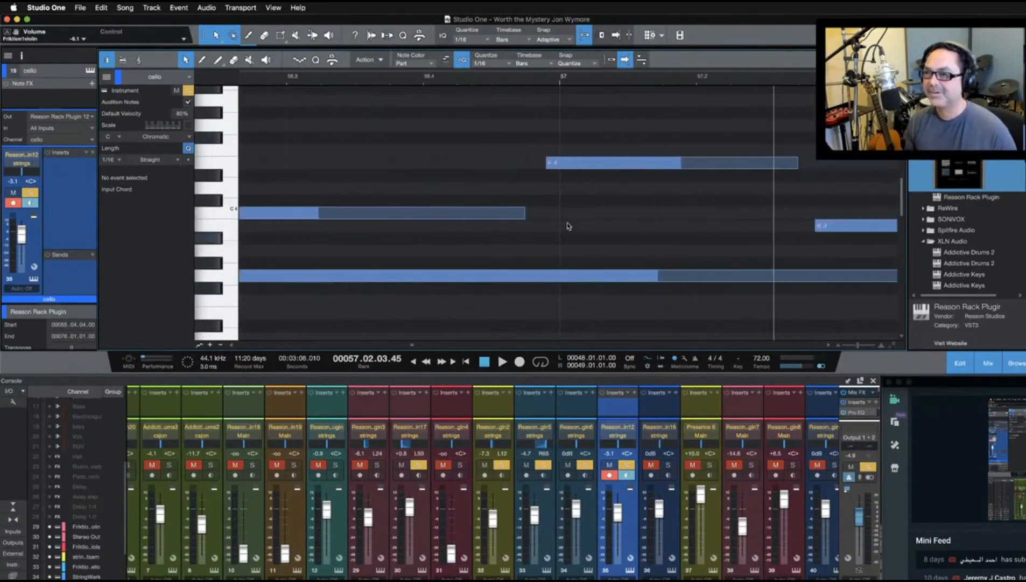
scroll(541, 173, right, 4)
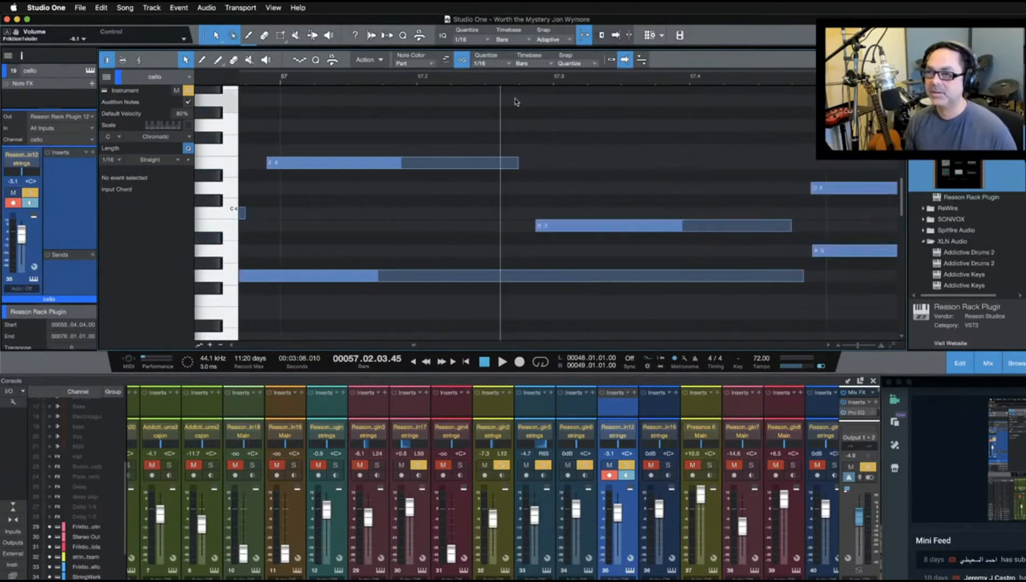
scroll(527, 85, down, 10)
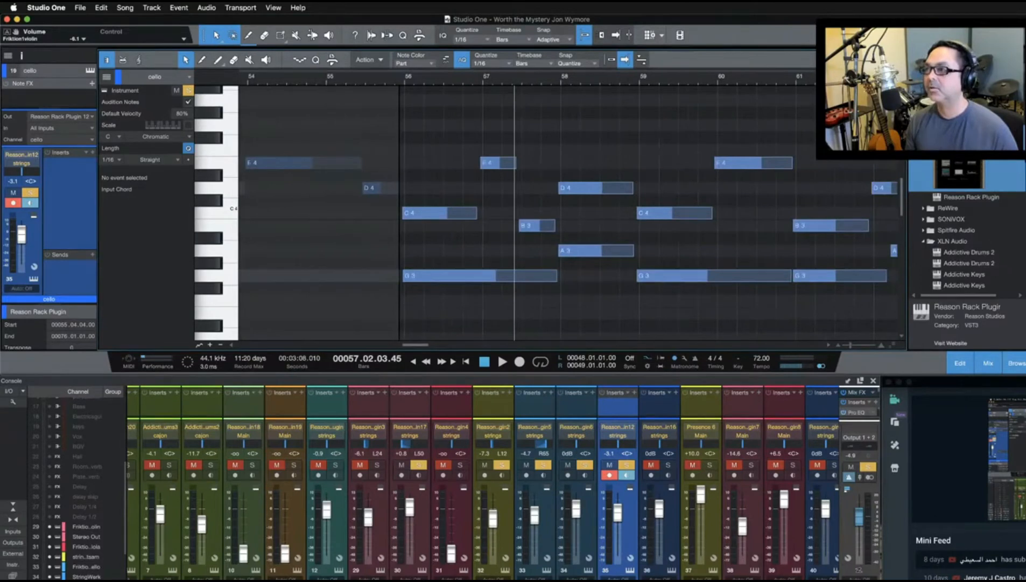
key(F2)
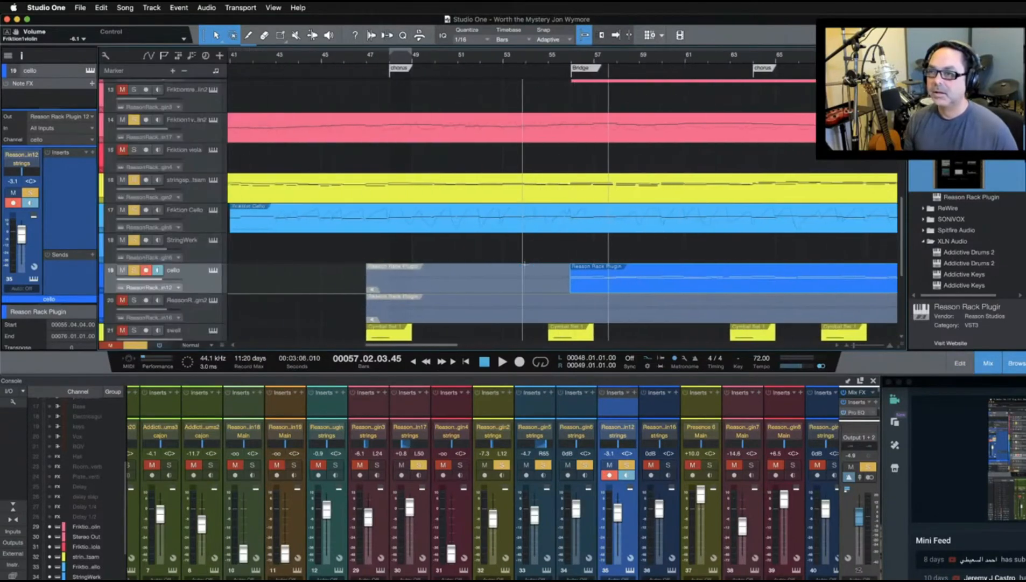
Play from the chorus near bar 48 into the Bridge, clearing all solos and disarming recording and monitoring on the cello channel
scroll(525, 264, right, 6)
scroll(524, 264, up, 3)
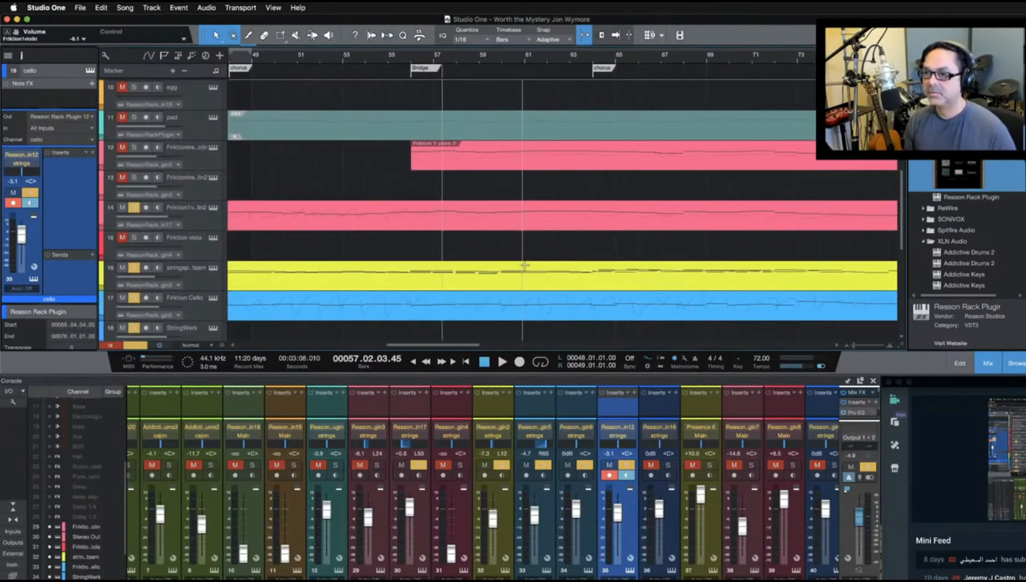
scroll(525, 263, left, 2)
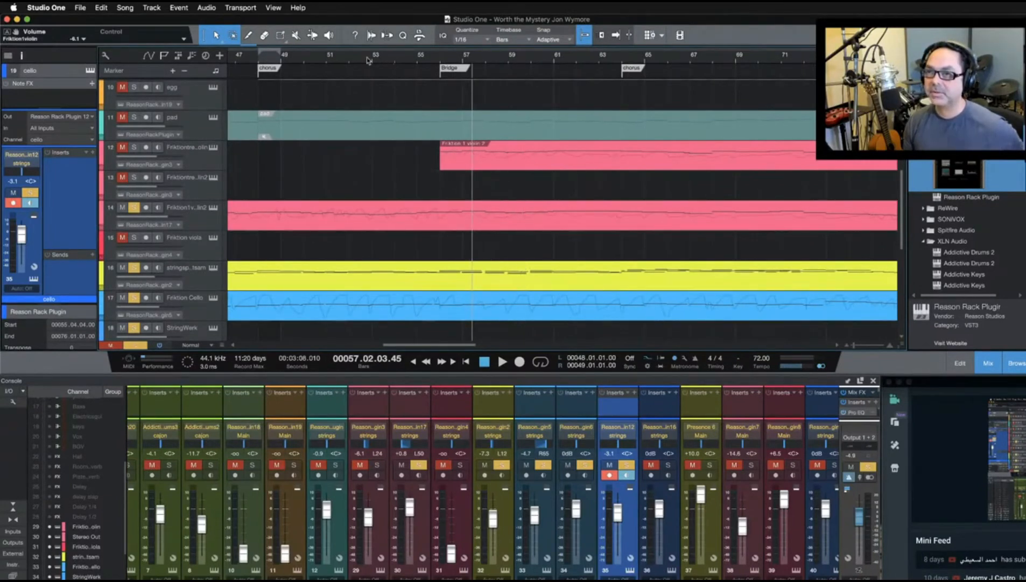
click(252, 61)
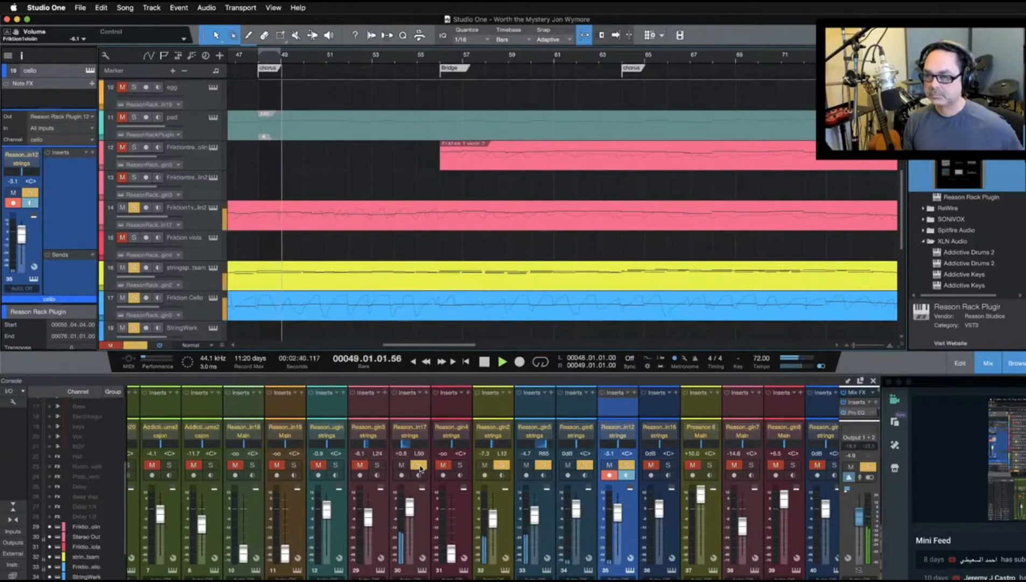
click(867, 467)
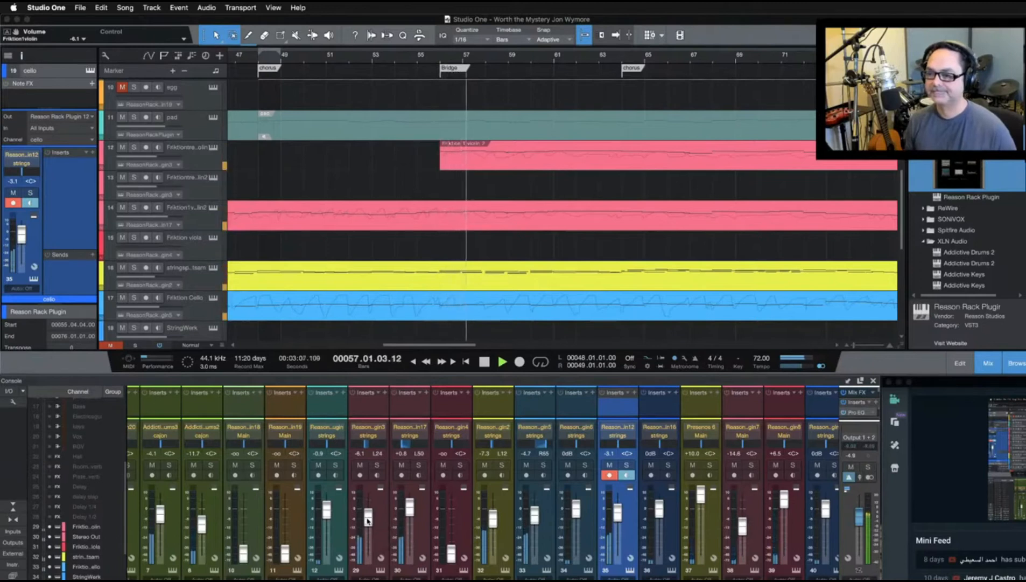
click(626, 474)
click(609, 474)
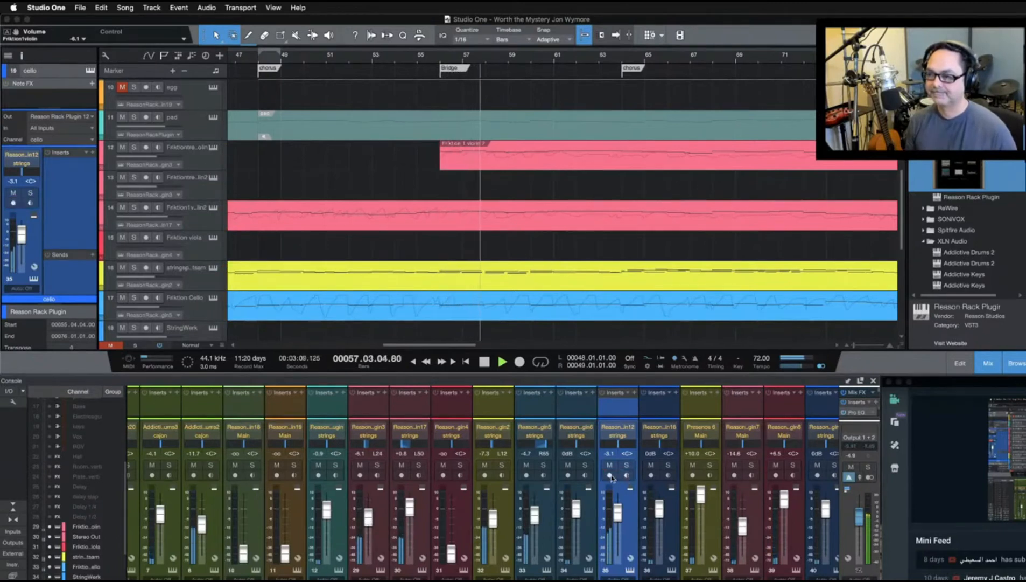
Solo the two active Friktion violins, the yellow strings channel, the Friktion Cello and the cello while the Bridge plays
click(377, 464)
click(418, 465)
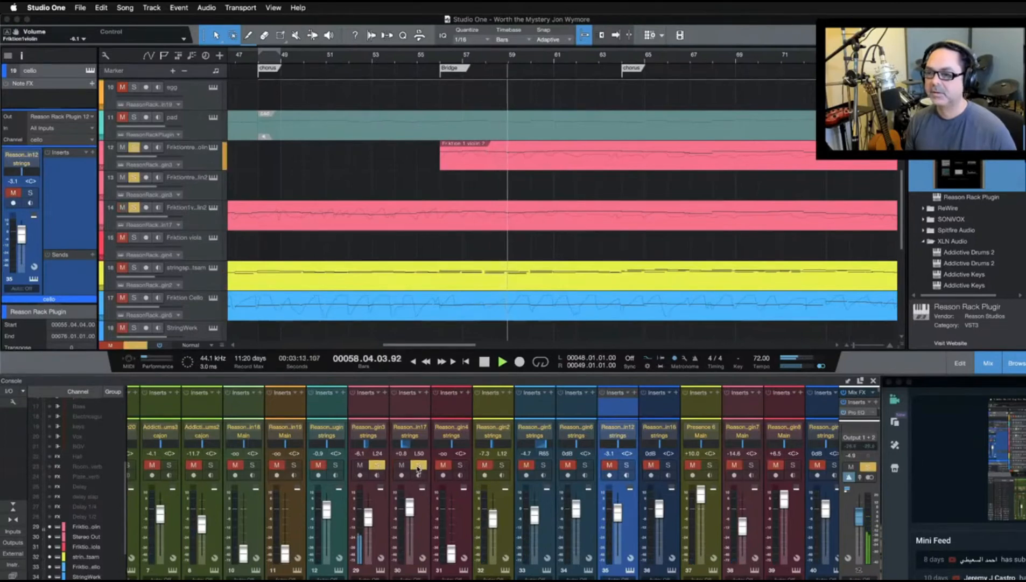
click(501, 464)
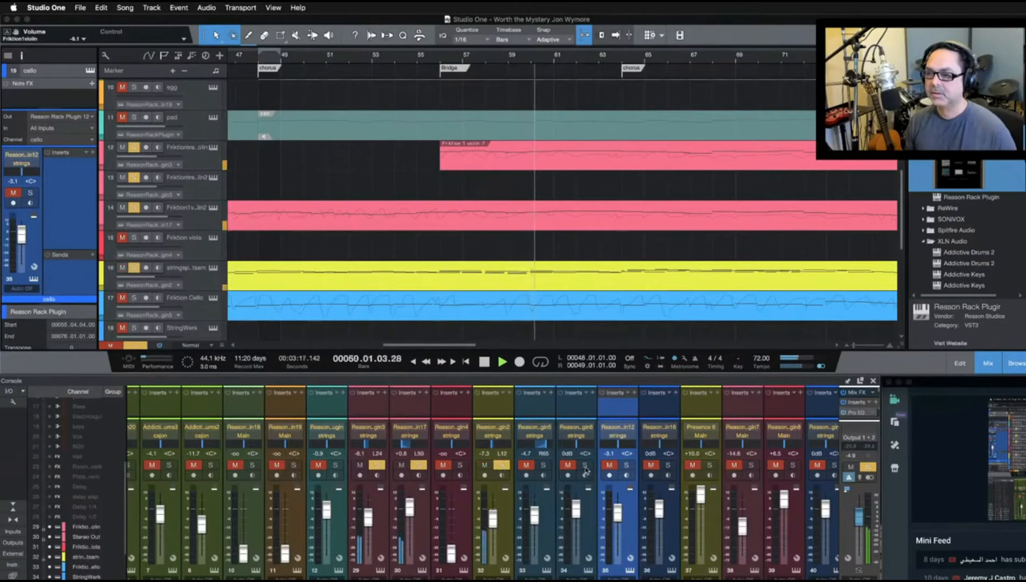
click(547, 465)
click(626, 464)
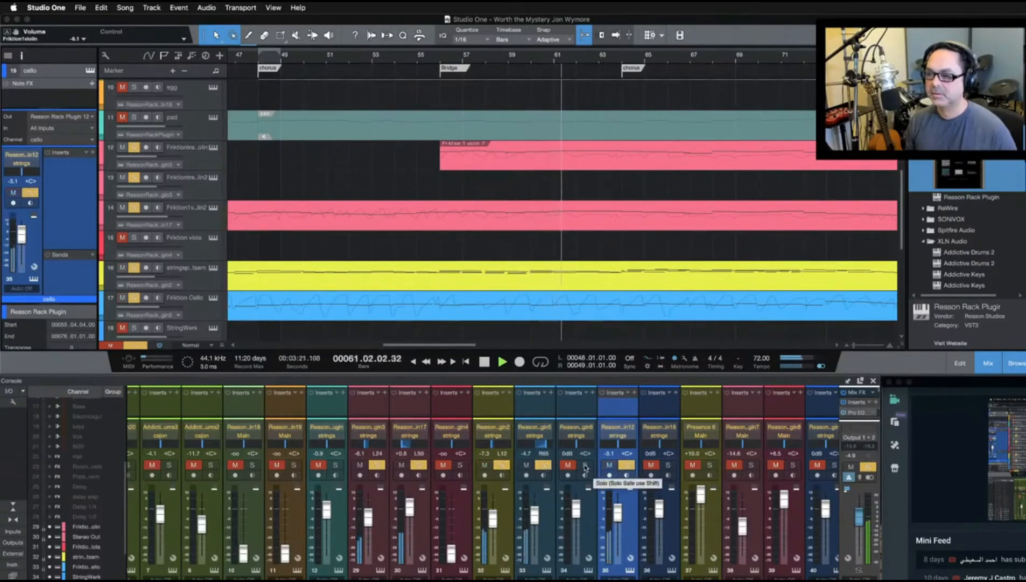
Set the cello to -7.2 dB panned to R38, and lower the Friktion Cello to -5.8 dB
drag(618, 518, 617, 524)
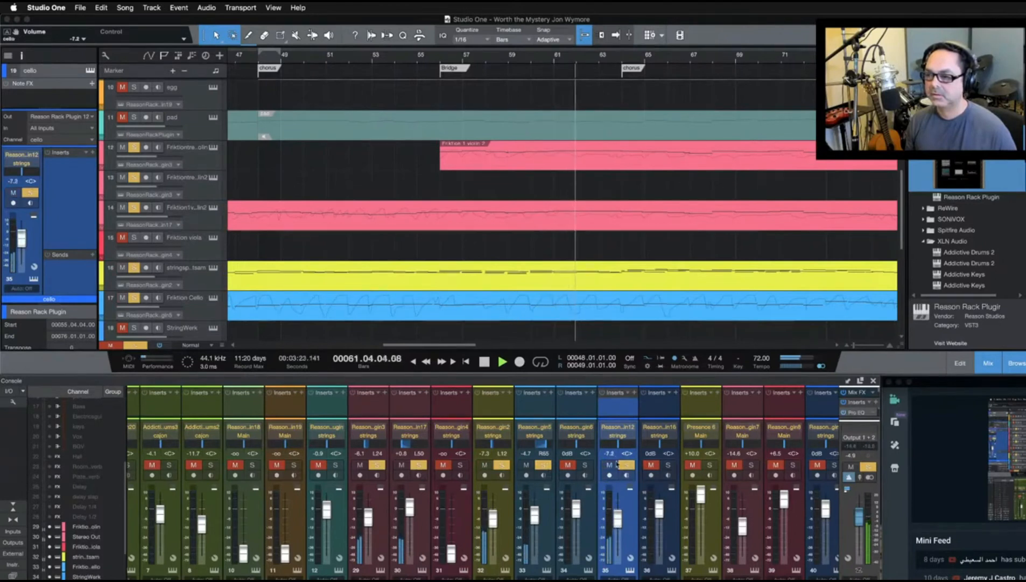
drag(619, 445, 626, 447)
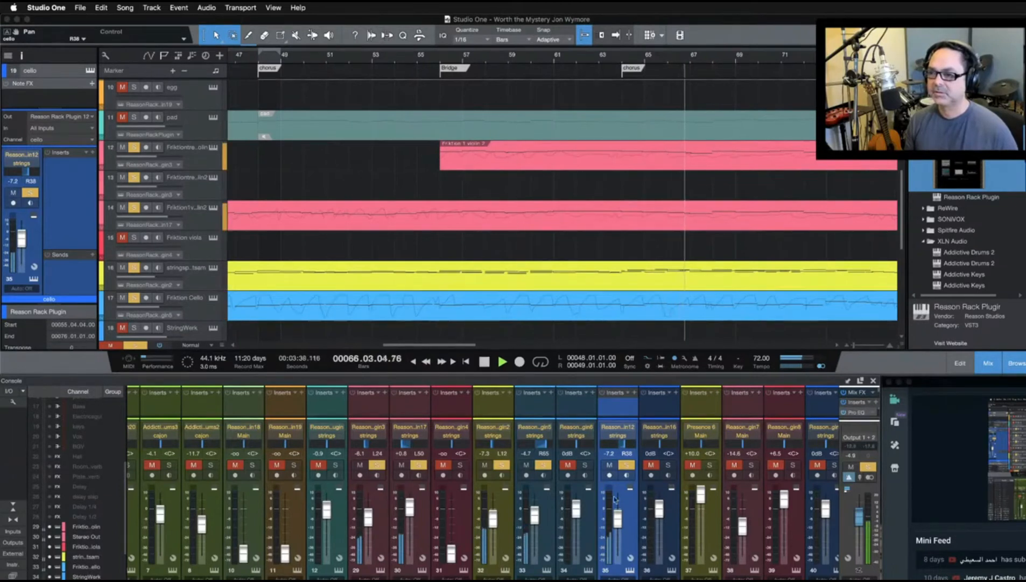
drag(535, 513, 535, 517)
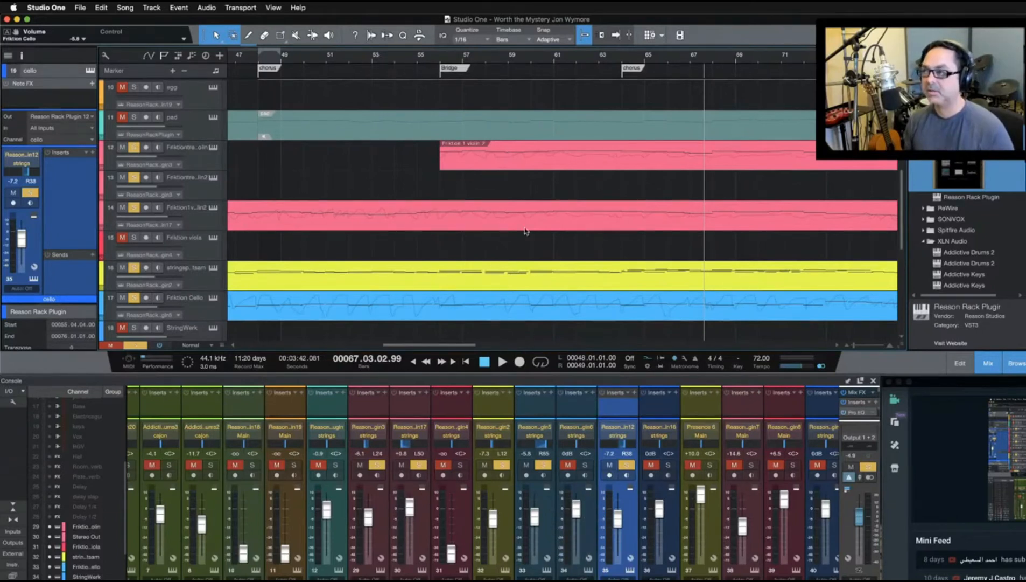
Clear all solos and play the full mix from bar 55 into the Bridge
scroll(526, 230, right, 3)
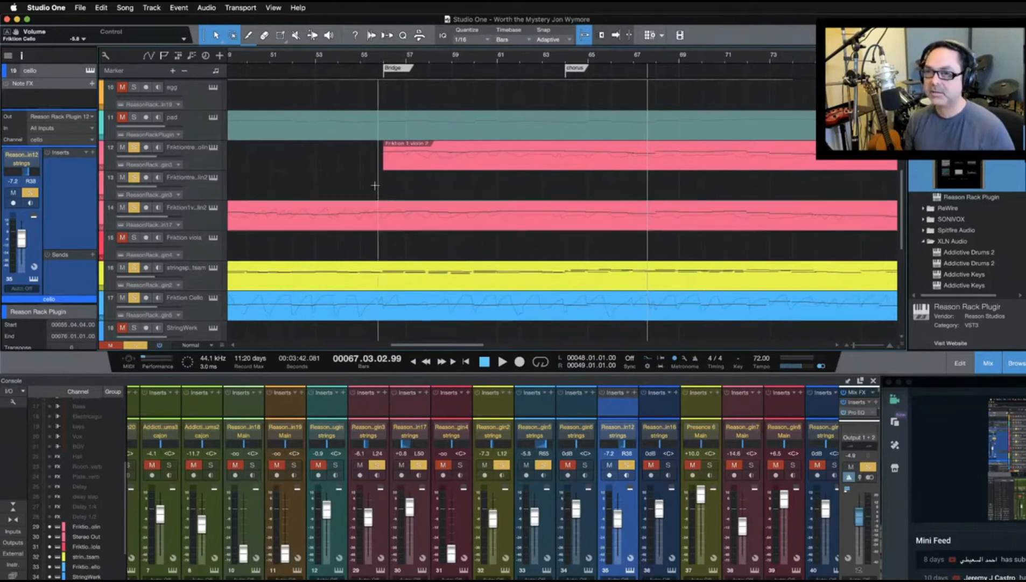
click(356, 57)
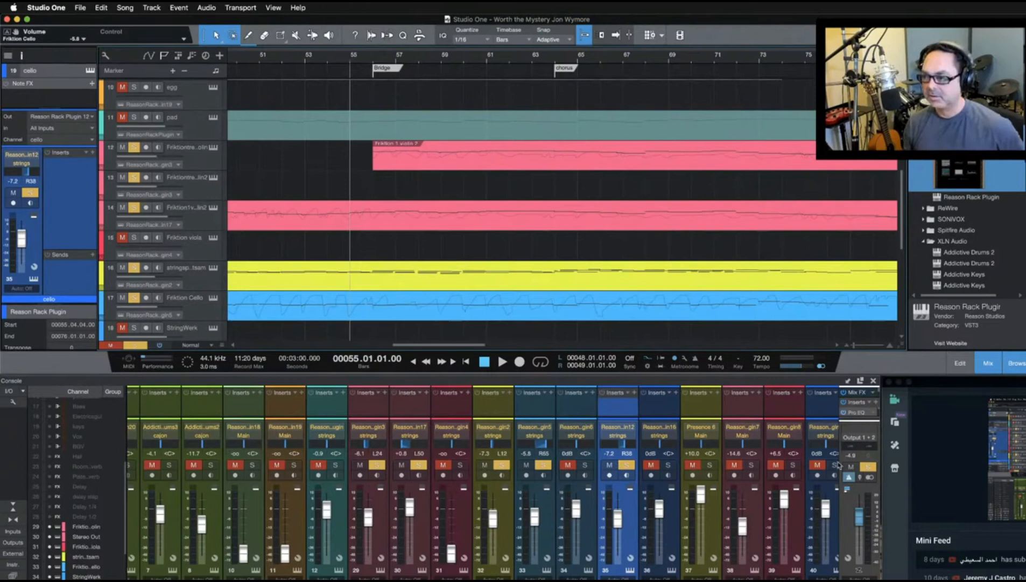
click(869, 467)
key(space)
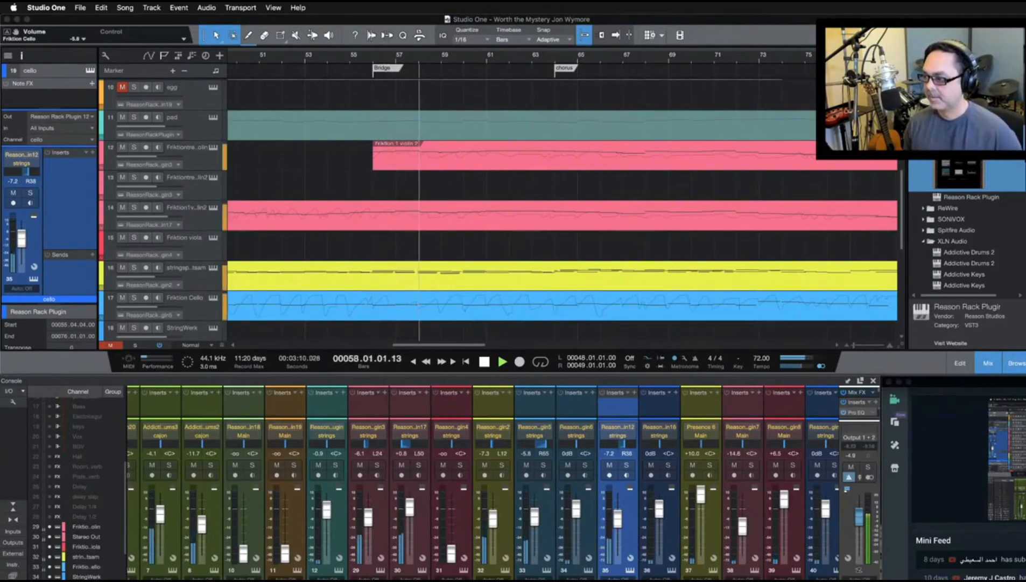
Switch to Streamlabs OBS, check its live performance statistics, and close the statistics window
click(969, 457)
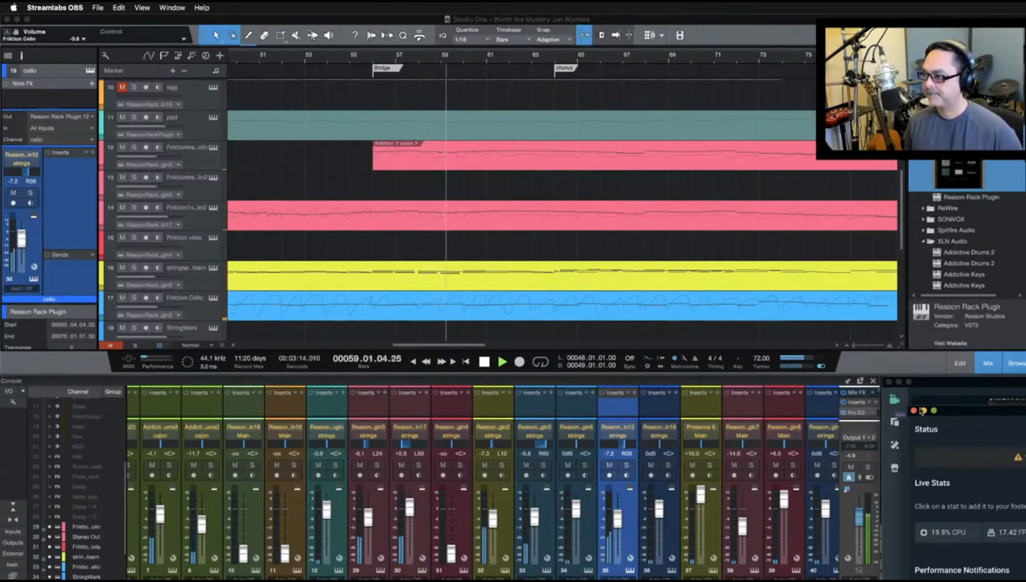
click(914, 411)
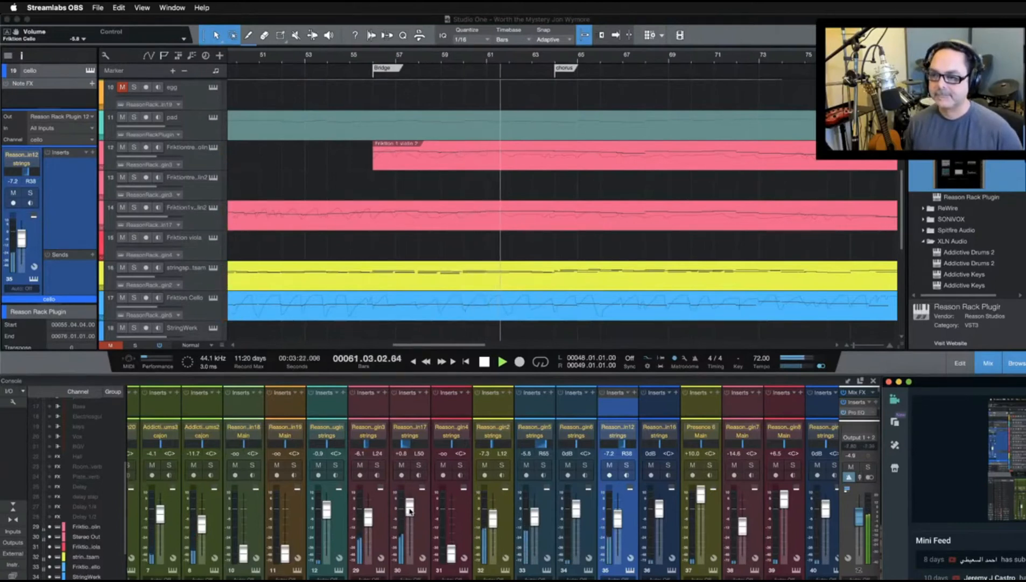
Set the Friktion 1 violin 2 channel to -0.9 dB, the Friktion 1 violin to -6.5 dB and the cello to -3.7 dB
drag(409, 511, 368, 523)
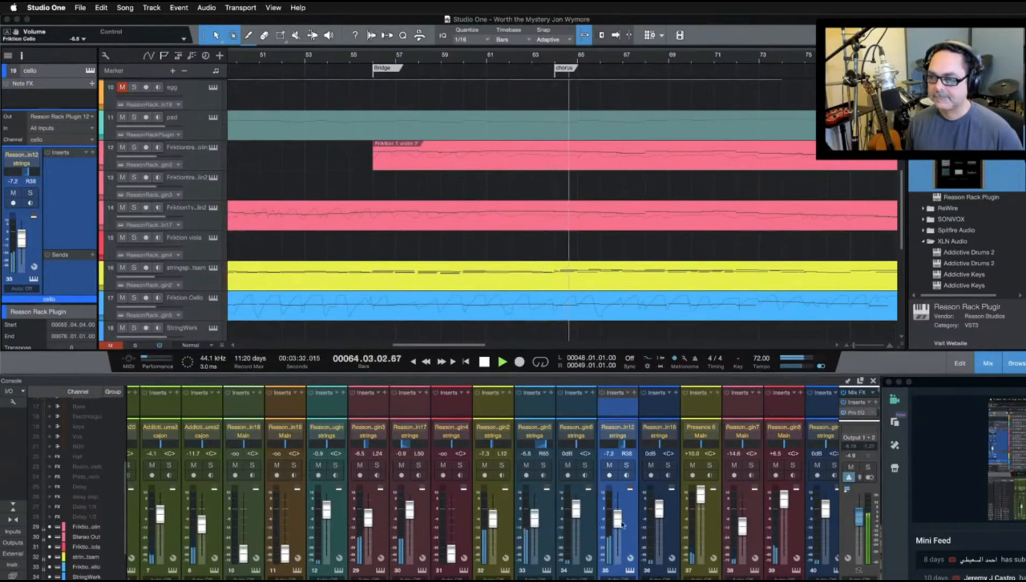
drag(618, 521, 619, 518)
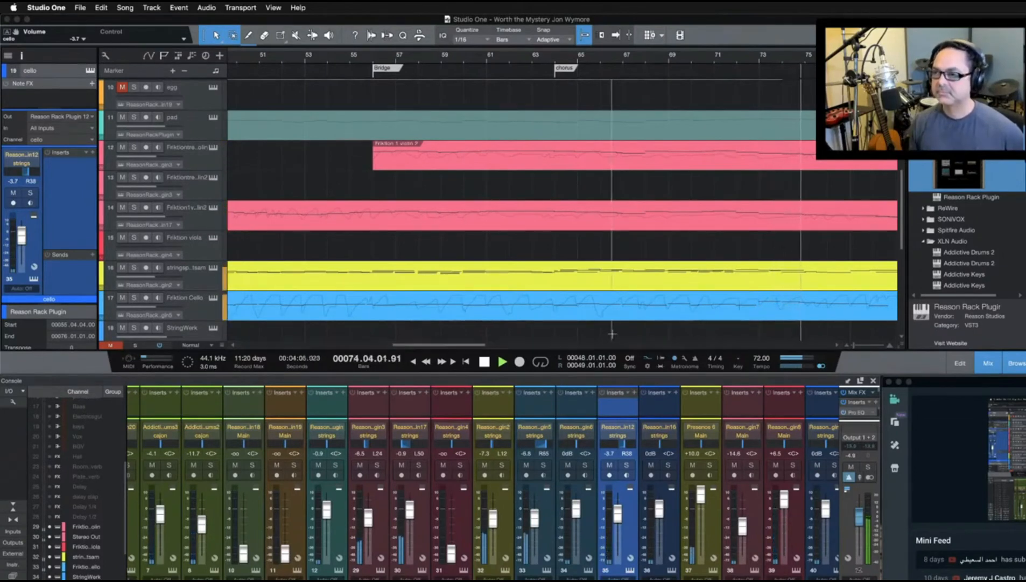
Follow the playback through the chorus to the end of the string events around bar 81
scroll(624, 201, right, 5)
scroll(625, 201, right, 2)
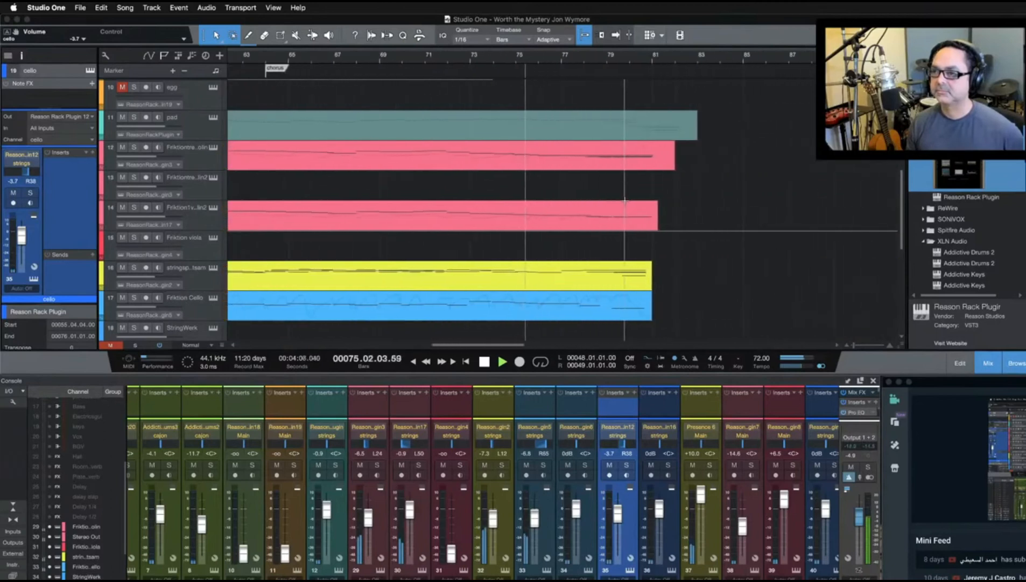
scroll(625, 201, left, 5)
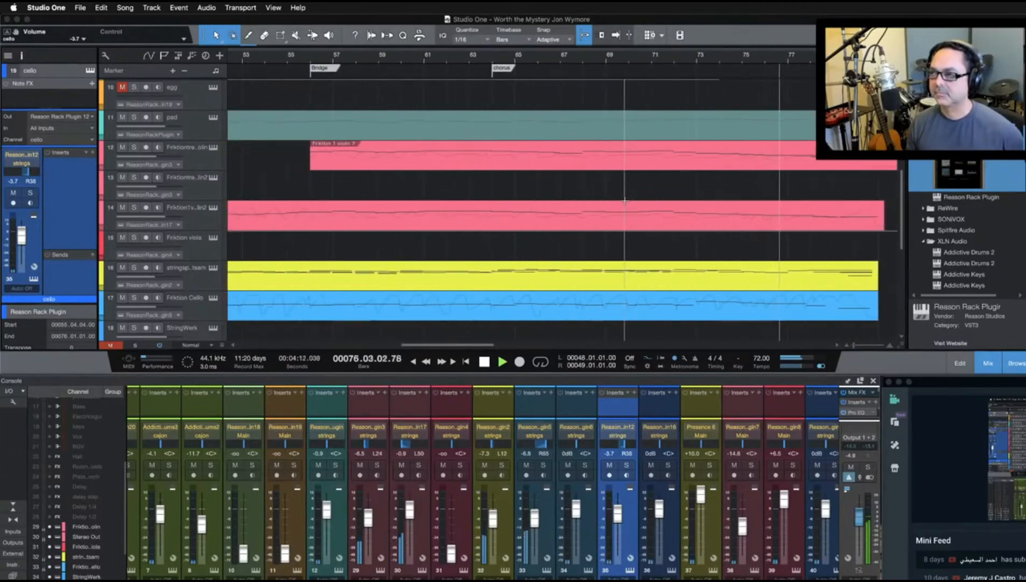
scroll(624, 200, right, 7)
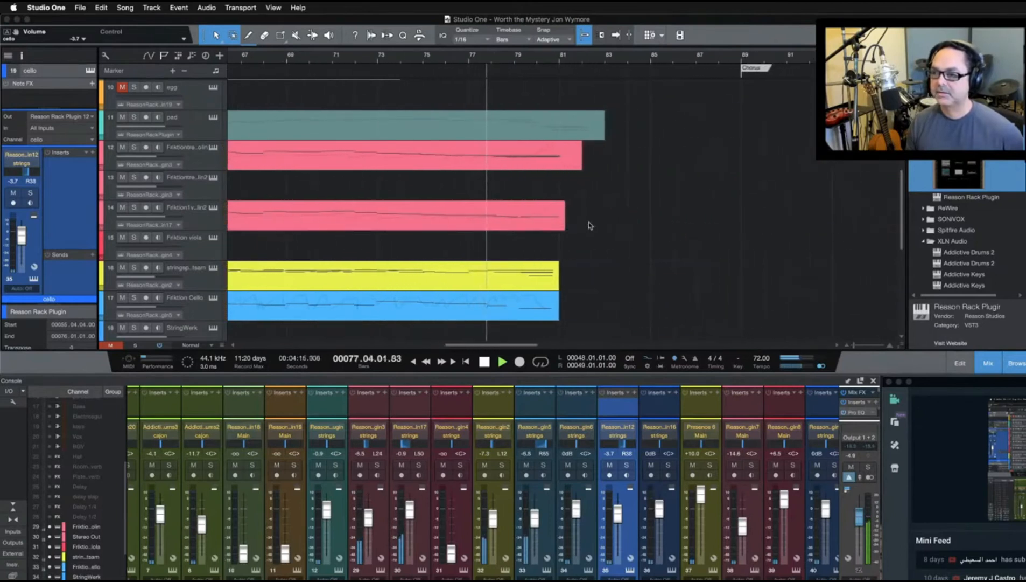
Stop playback, shorten the Friktion trem violin event to end at bar 77 and replay it from bar 73
click(485, 362)
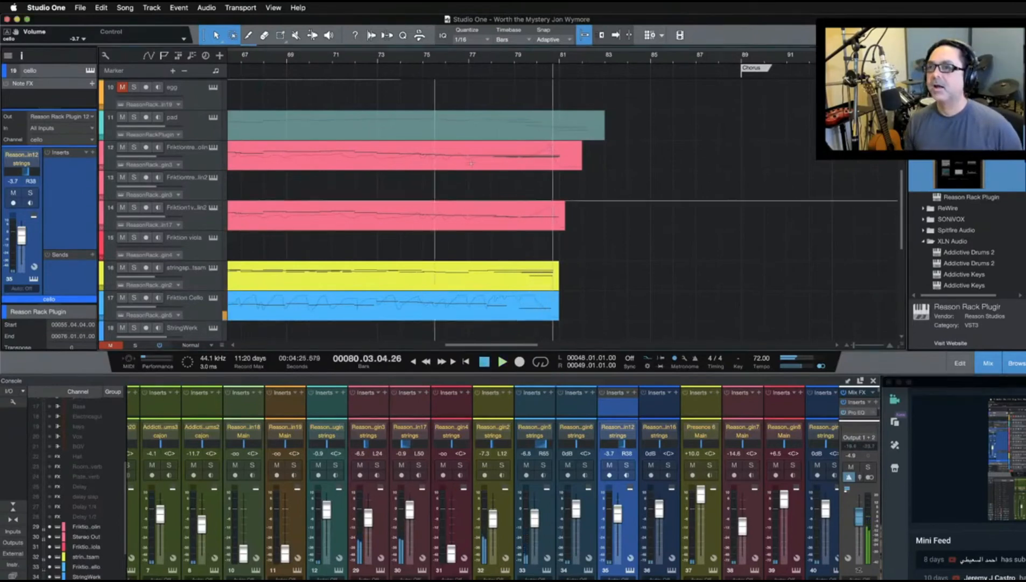
click(525, 164)
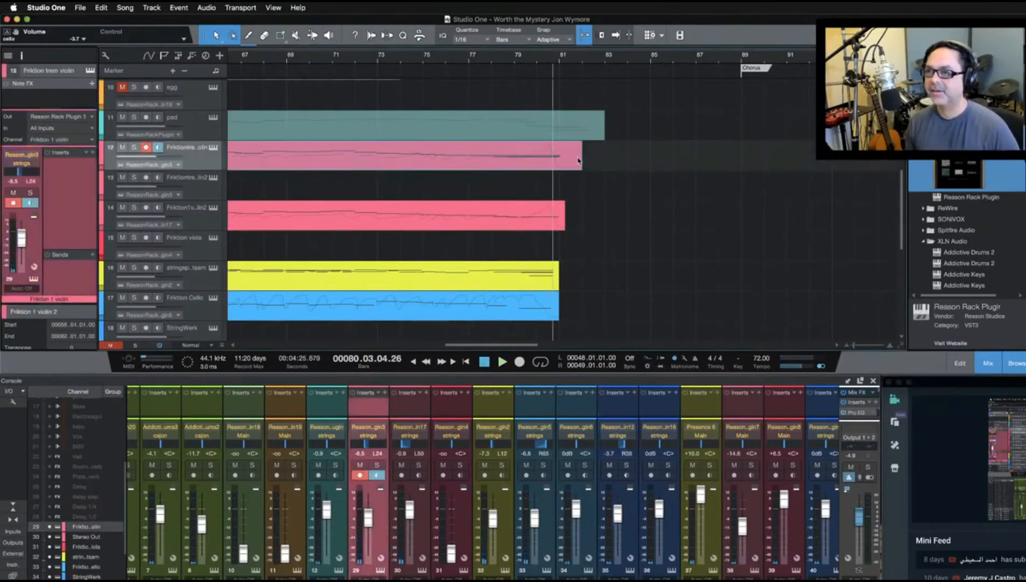
drag(584, 159, 472, 164)
click(386, 58)
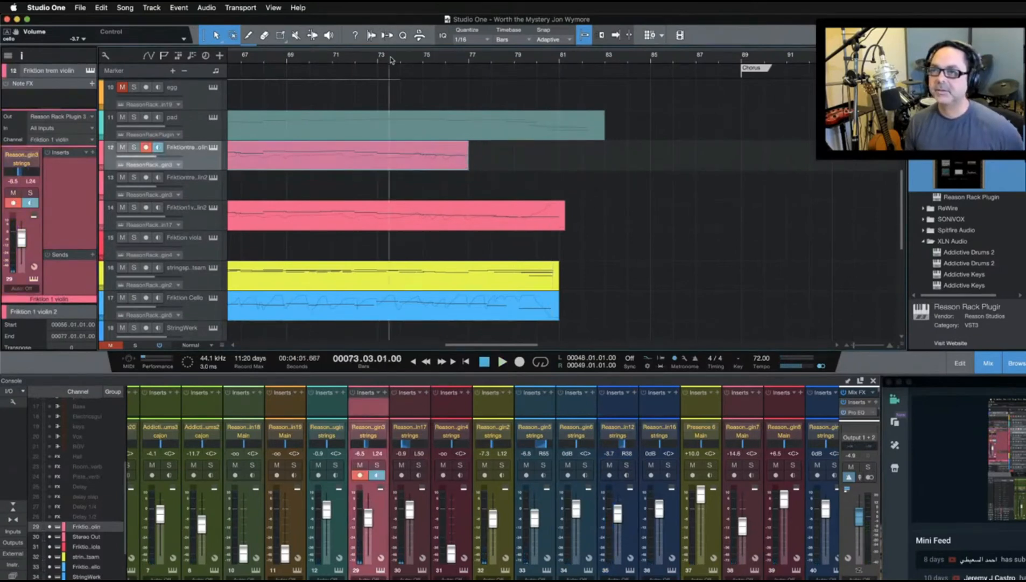
click(146, 148)
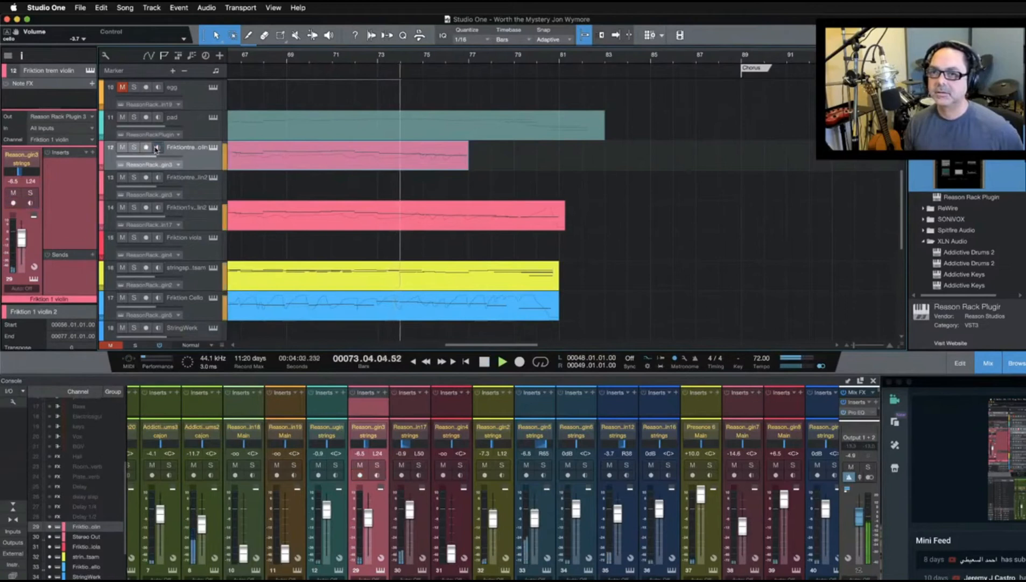
Trim the Friktion trem violin event's end to 74.04.01.00 and replay the passage from bar 72
scroll(549, 163, left, 5)
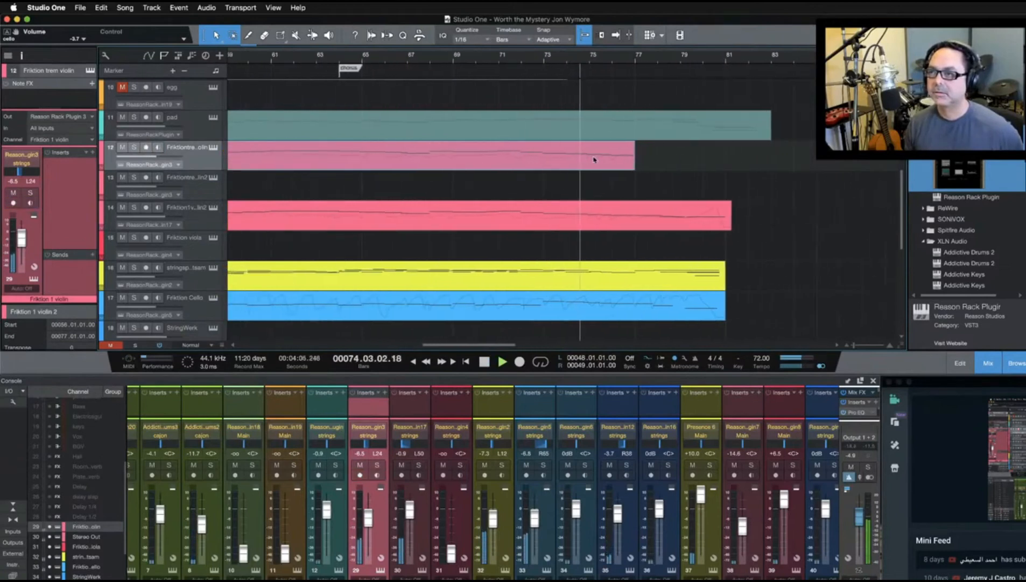
drag(635, 160, 584, 161)
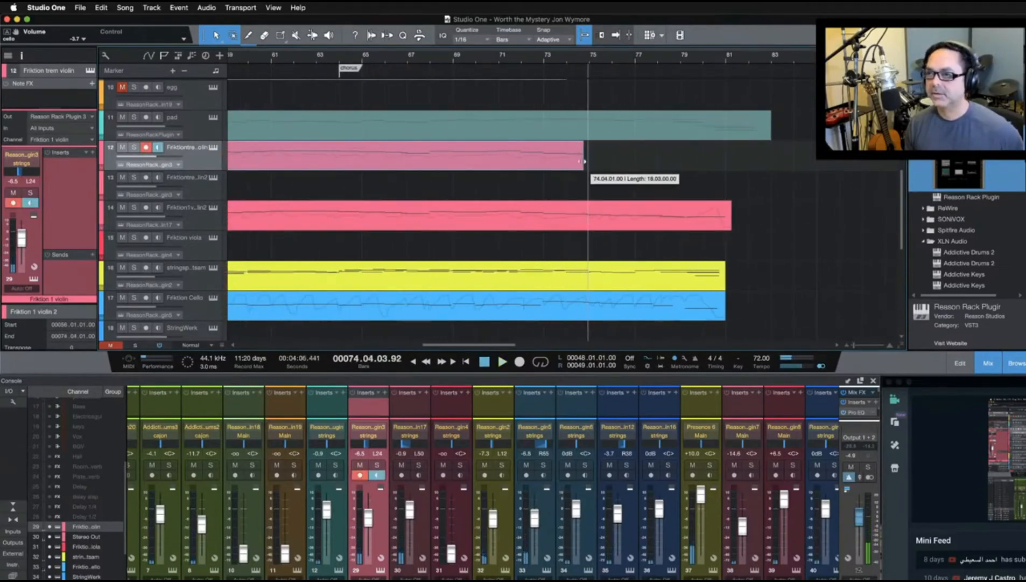
click(528, 57)
scroll(575, 75, up, 3)
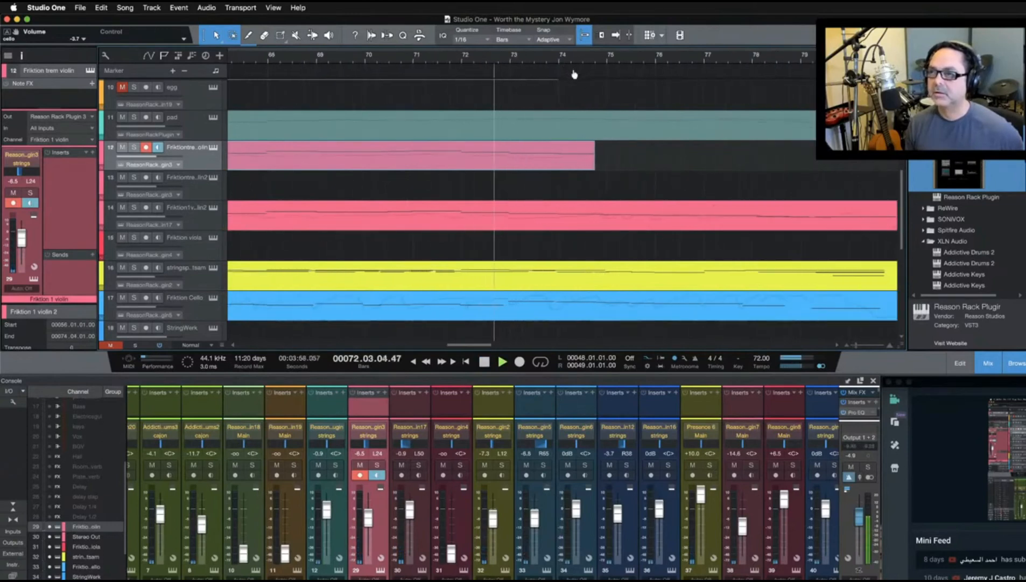
scroll(575, 74, up, 2)
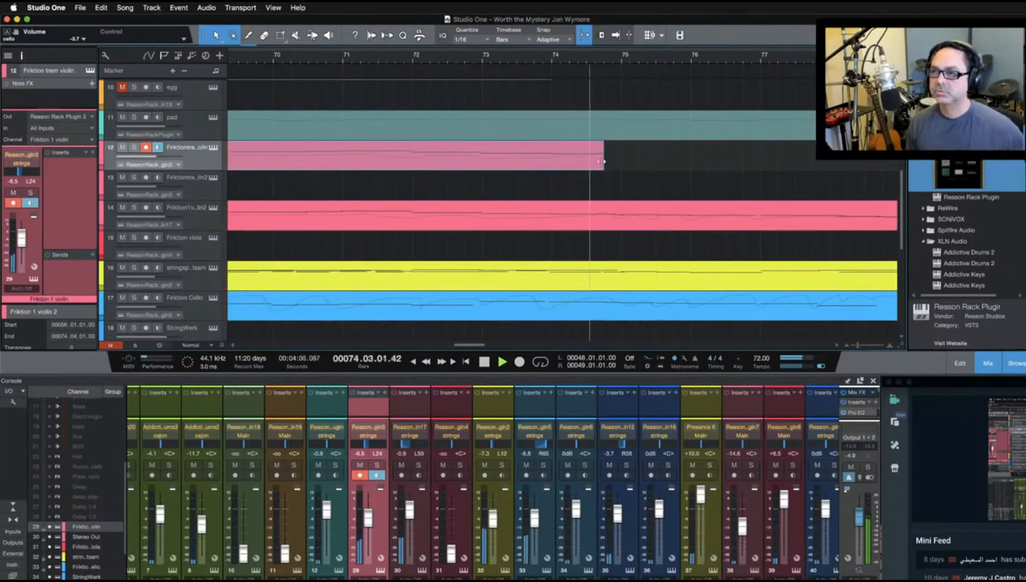
Trim the Friktion trem violin event to end early in bar 74 and turn off the track's record arm and monitoring
drag(604, 161, 564, 161)
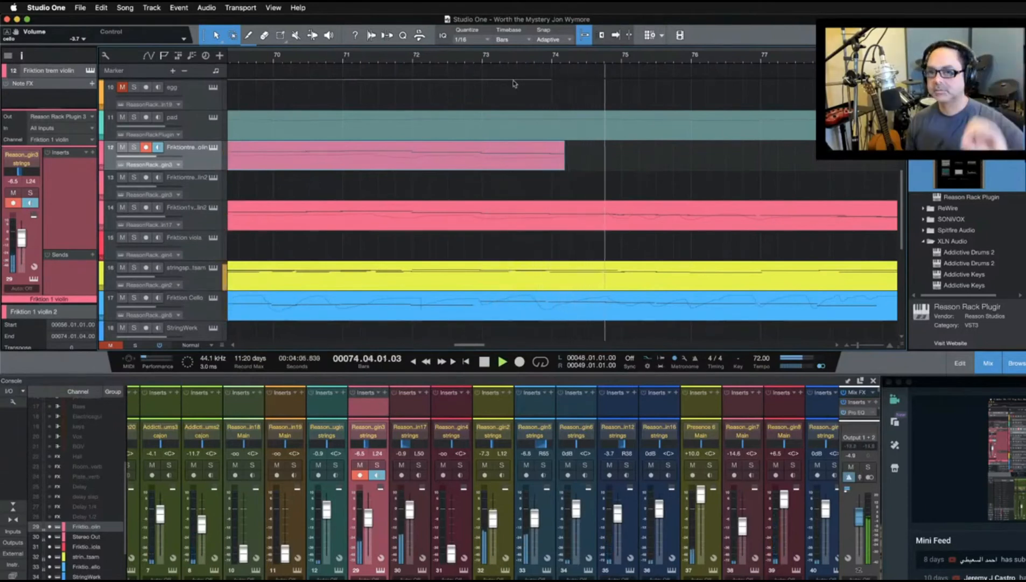
click(158, 147)
click(146, 147)
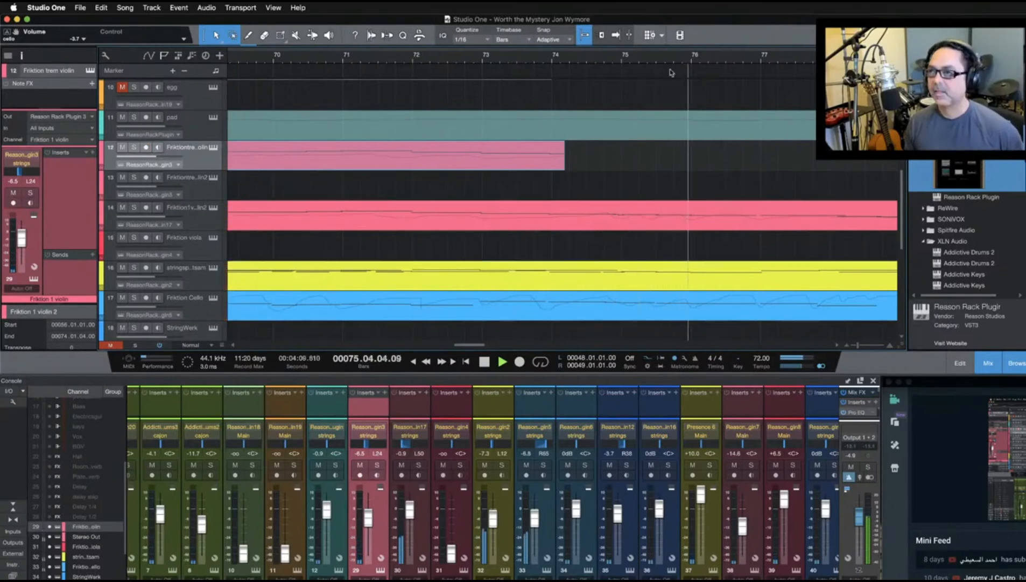
Solo the Friktion 1 violin 2 and strings projectsam tracks and play the opened strings projectsam notes from bar 36
key(space)
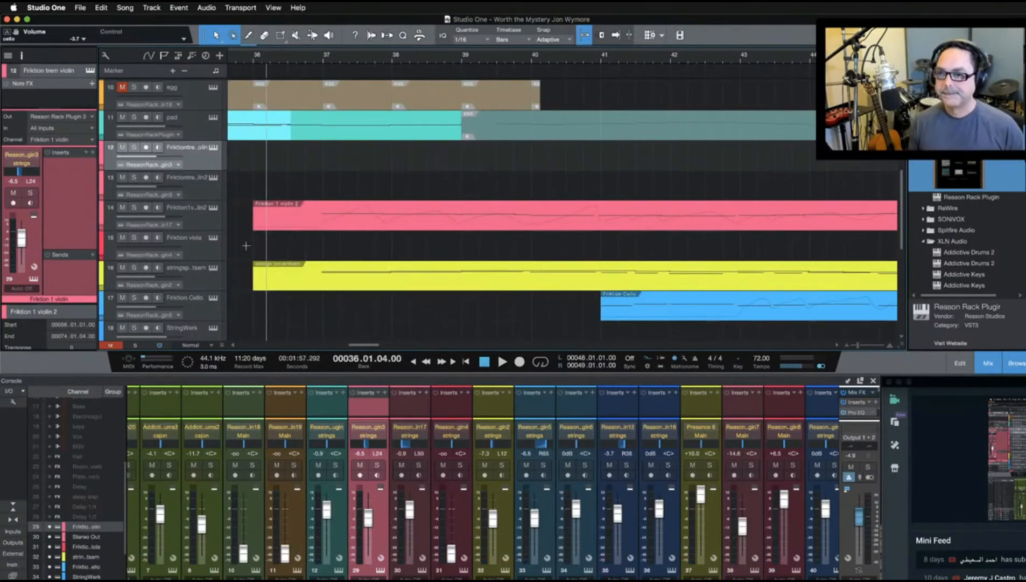
click(501, 465)
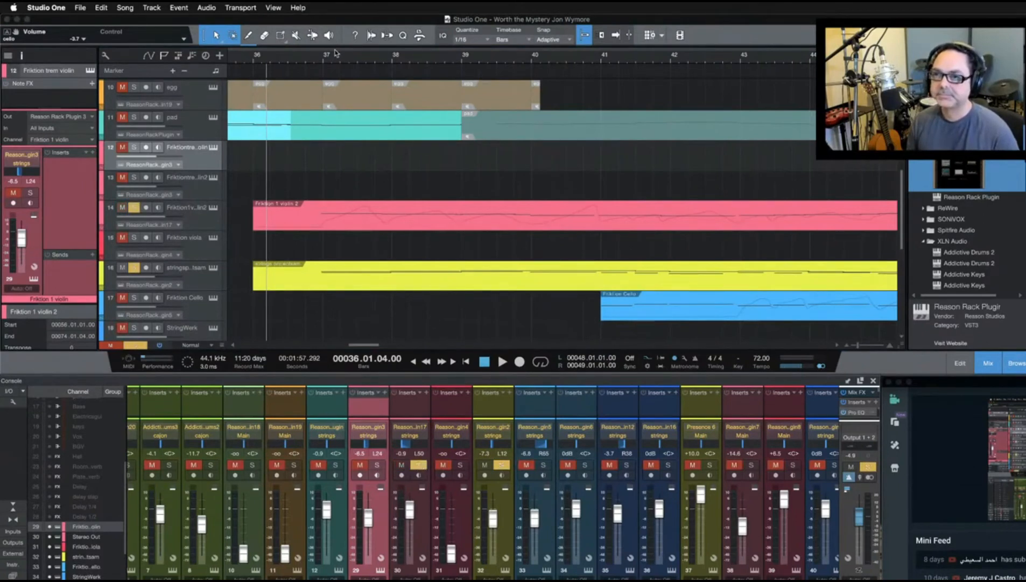
double_click(397, 284)
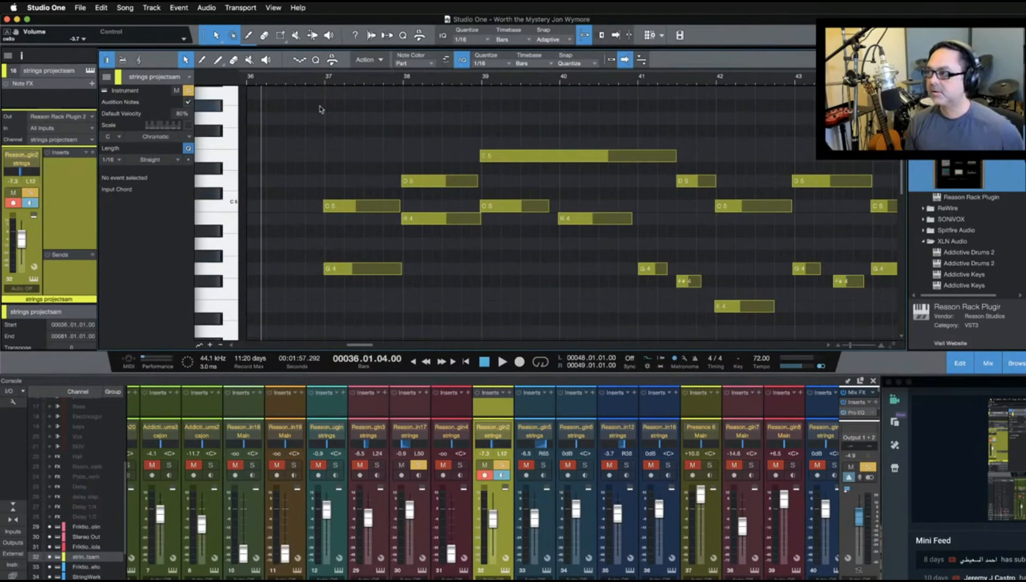
key(space)
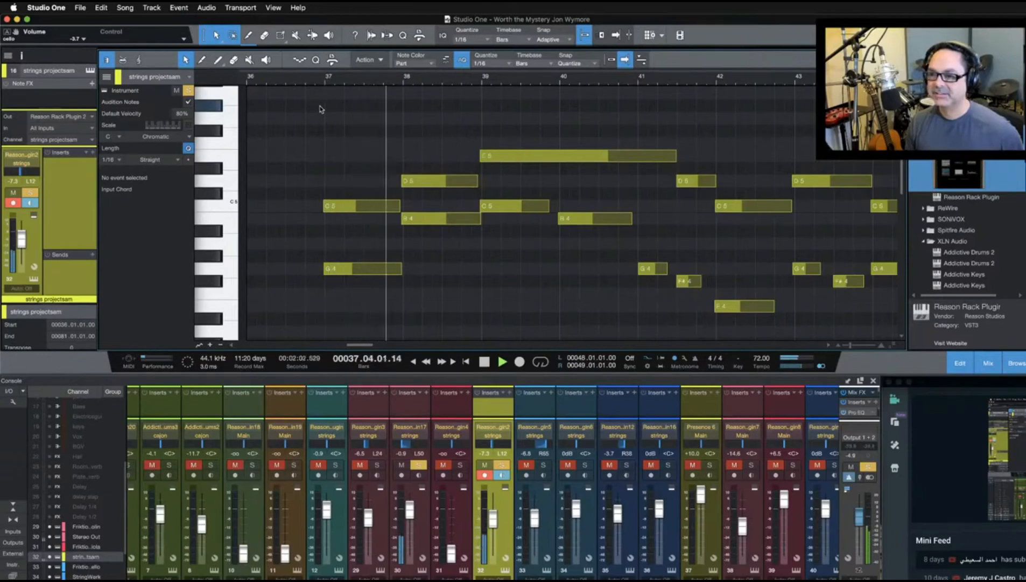
Follow the soloed strings notes up to bar 46 and replay them from just before bar 43
scroll(214, 566, left, 1)
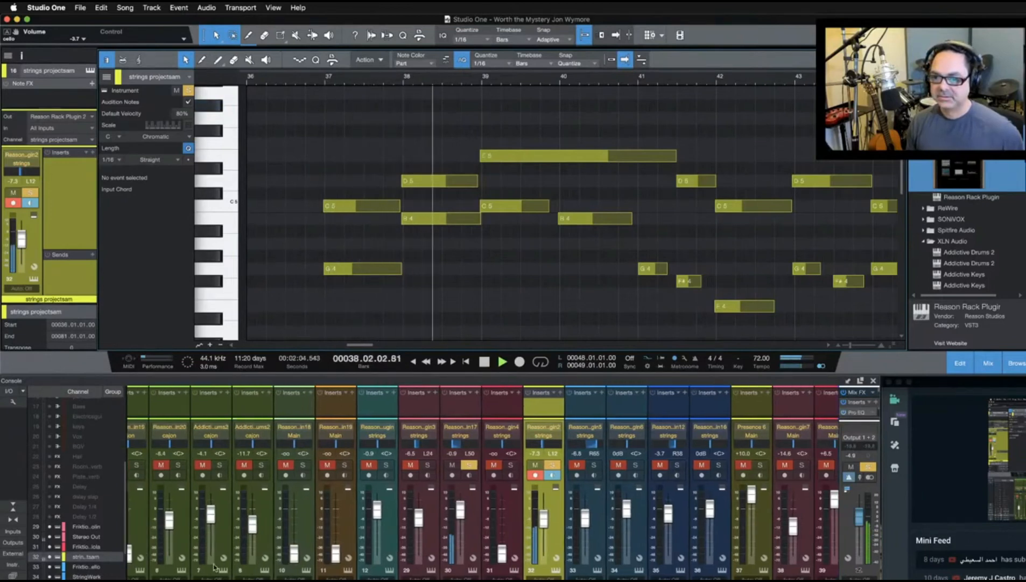
scroll(215, 567, left, 5)
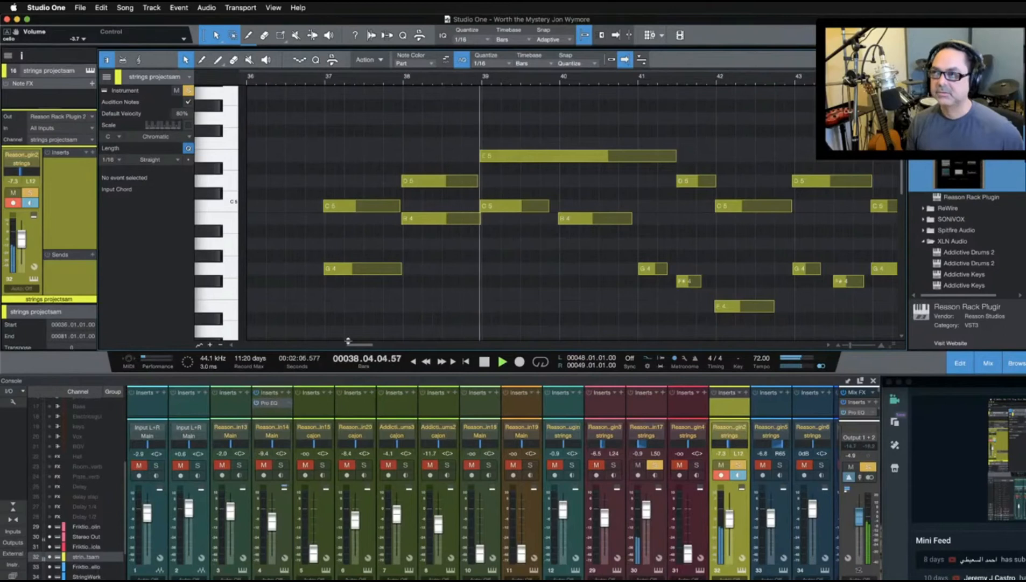
mouse_move(517, 77)
mouse_down()
mouse_move(517, 56)
mouse_move(517, 67)
mouse_up()
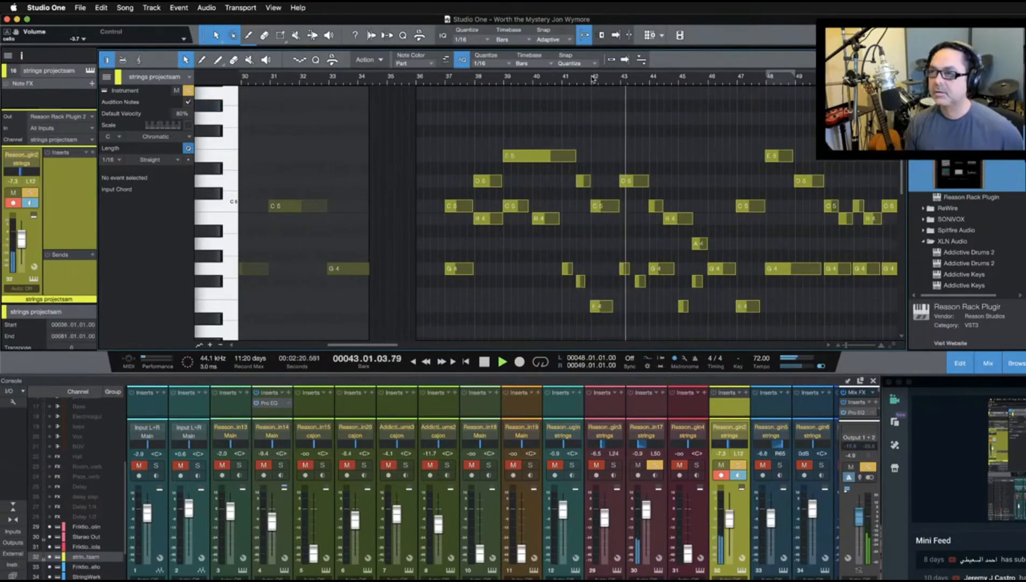
drag(621, 80, 618, 106)
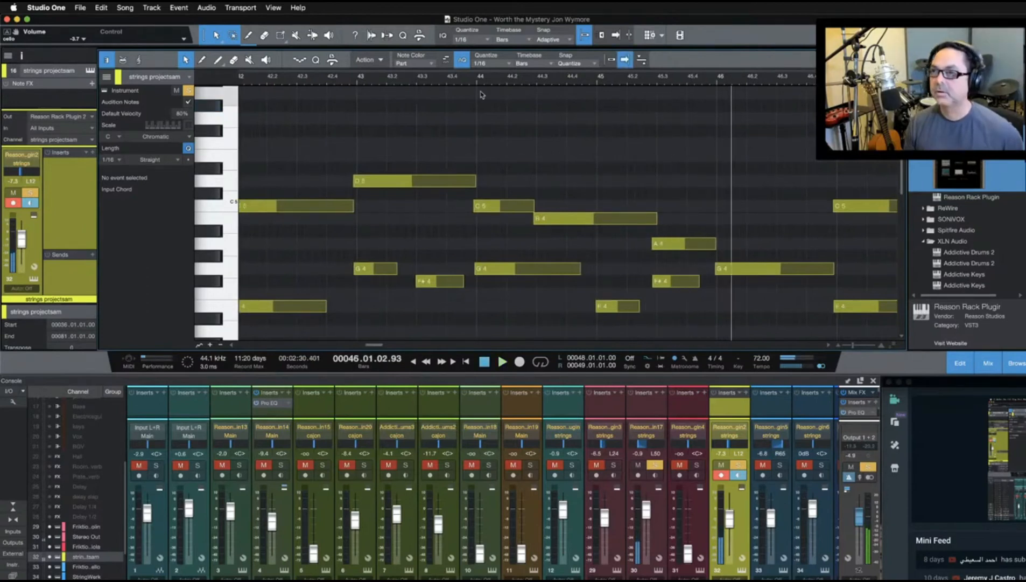
click(347, 82)
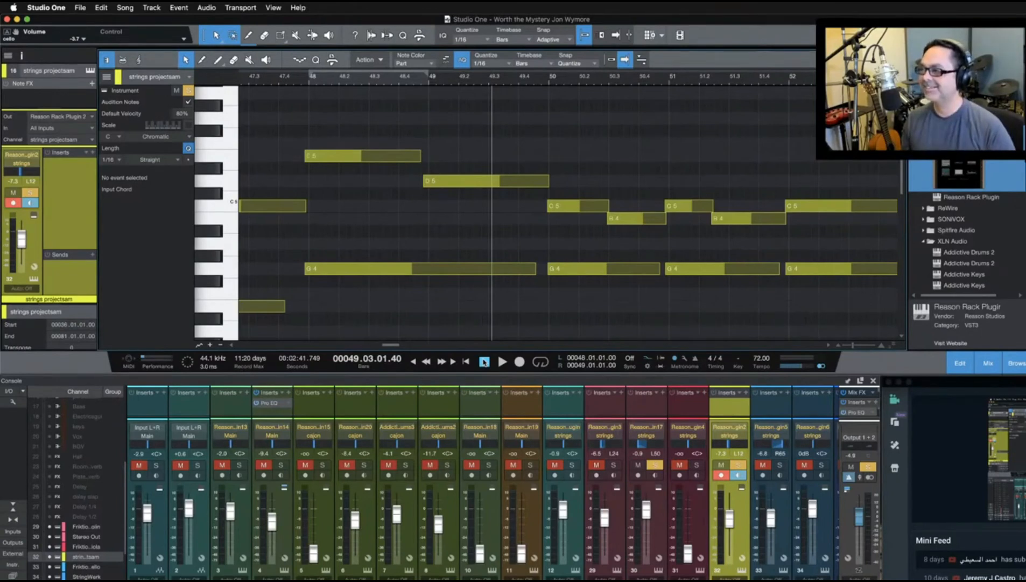
Play the strings from just before bar 48 and add the Friktion Cello channel to the solo
click(300, 80)
key(space)
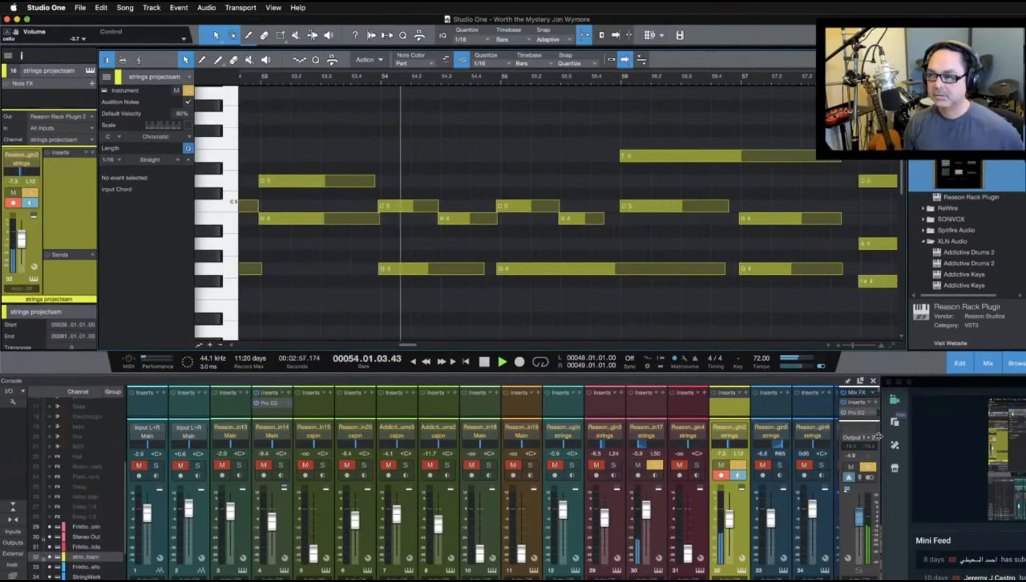
scroll(720, 486, right, 9)
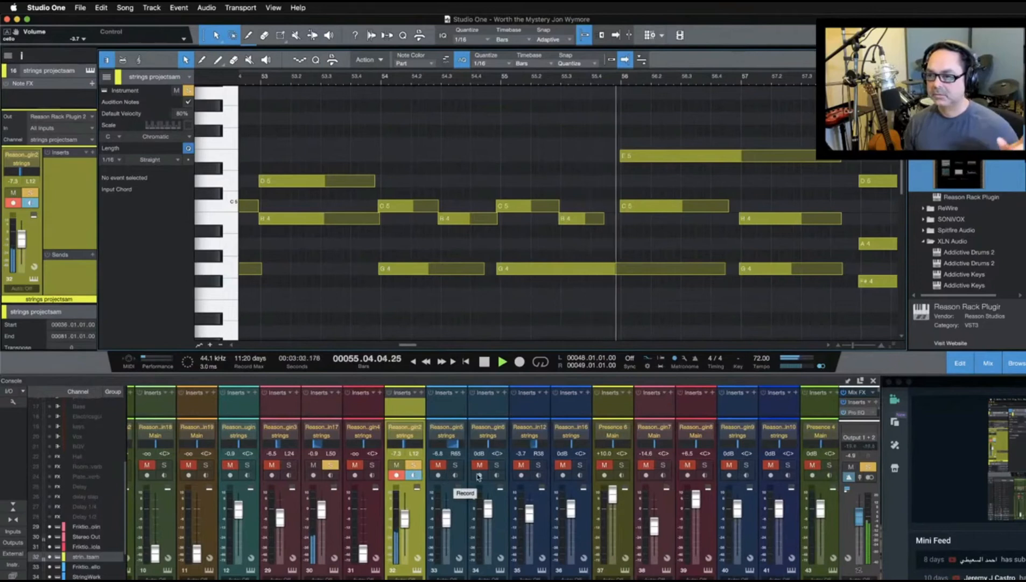
click(455, 465)
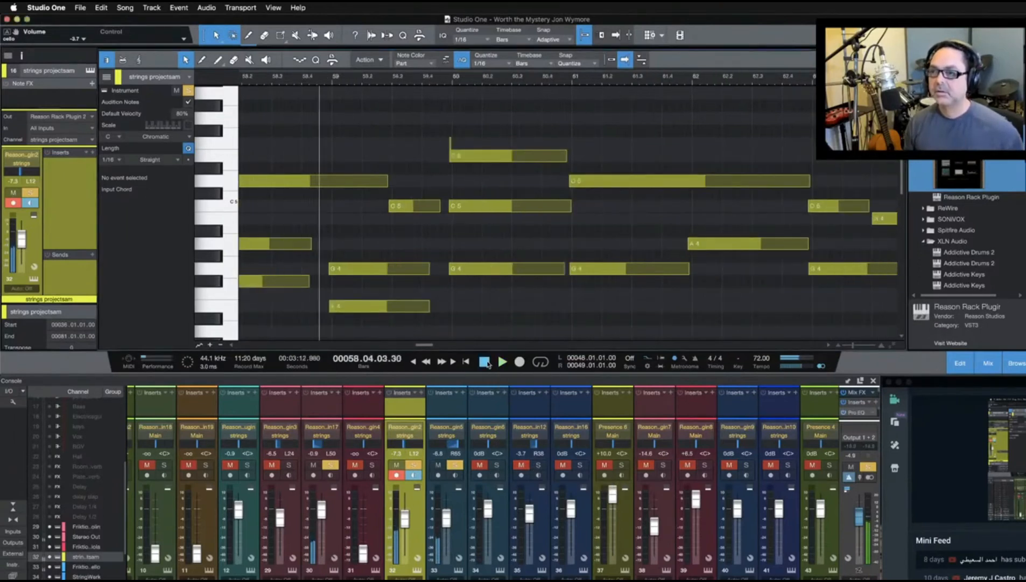
Delete the stray short F5 note just before bar 60 in the strings projectsam part
drag(444, 83, 449, 117)
click(510, 147)
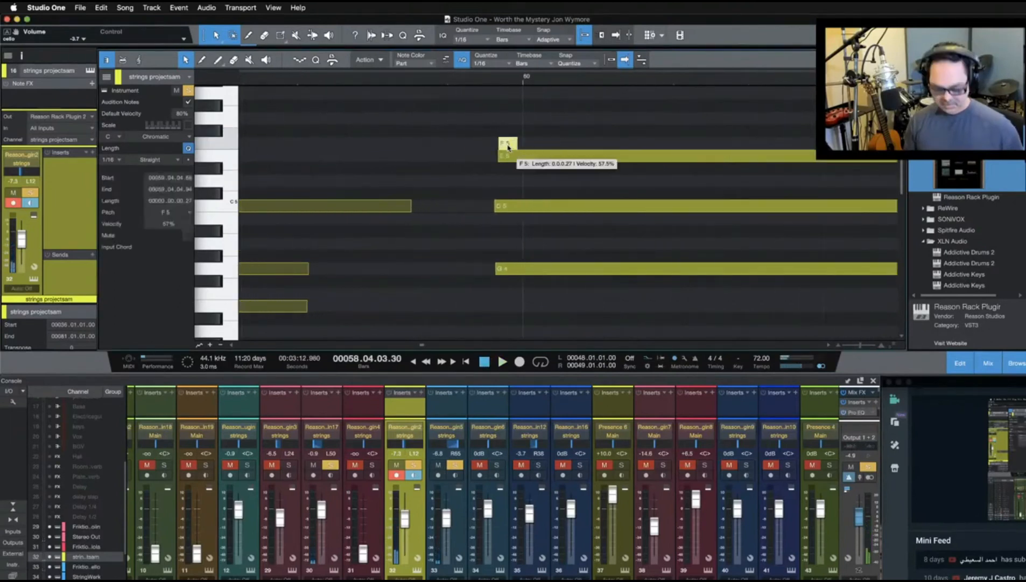
drag(467, 82, 466, 63)
click(465, 61)
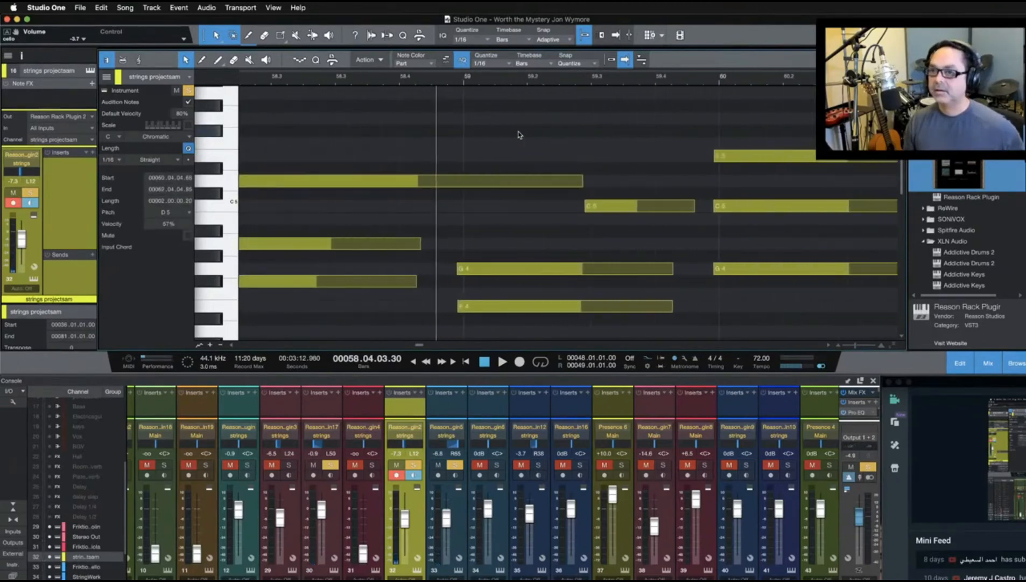
Move the playhead to bar 57 beat 2 and solo the second Input L+R channel with the strings for playback
scroll(517, 135, left, 5)
click(363, 85)
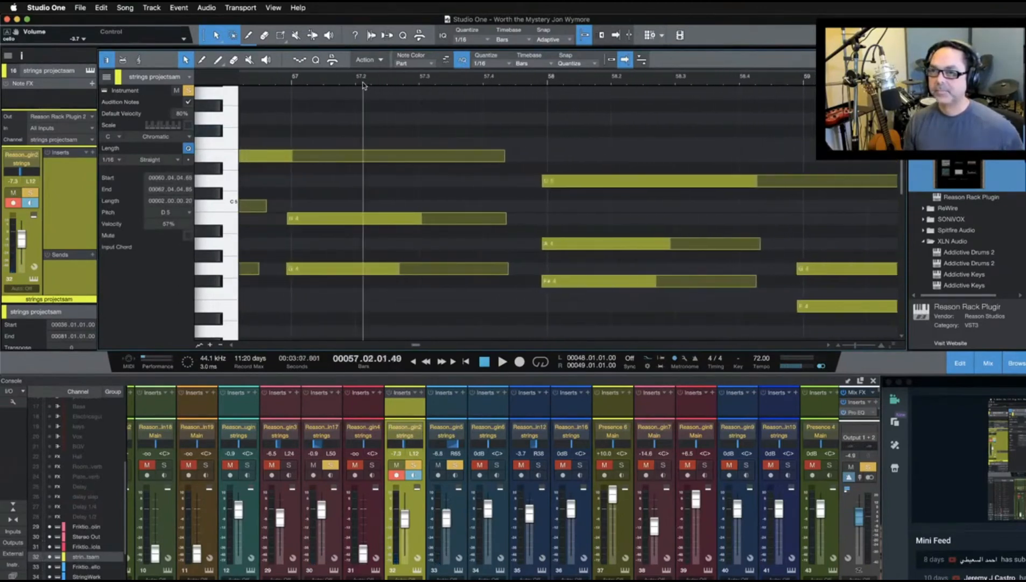
scroll(146, 493, left, 10)
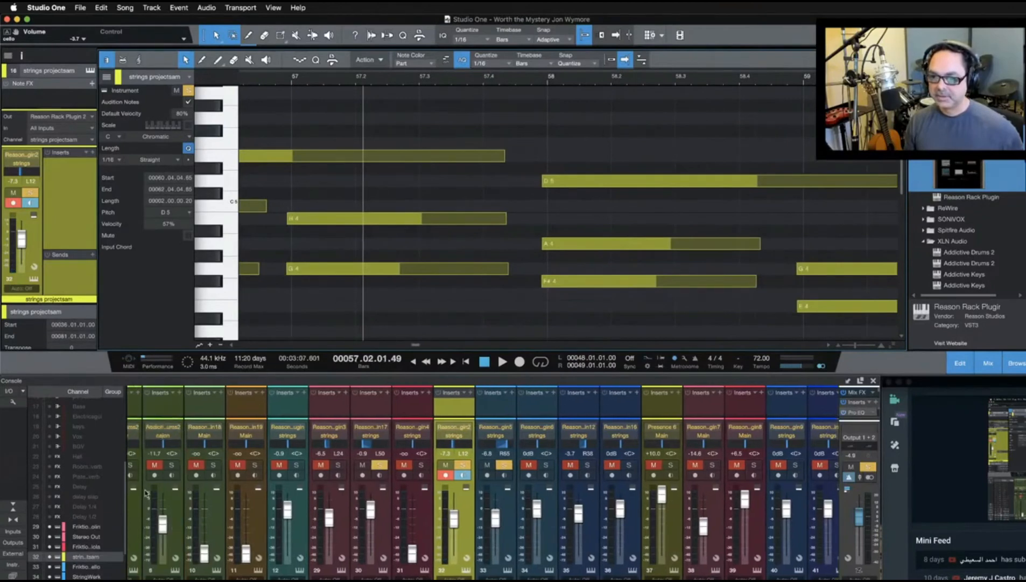
scroll(145, 493, left, 1)
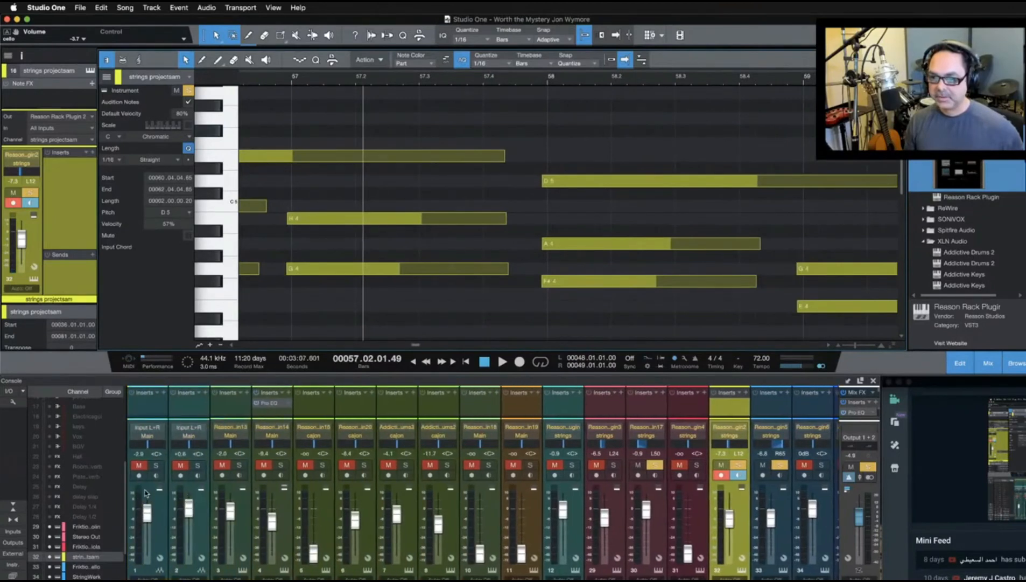
click(196, 465)
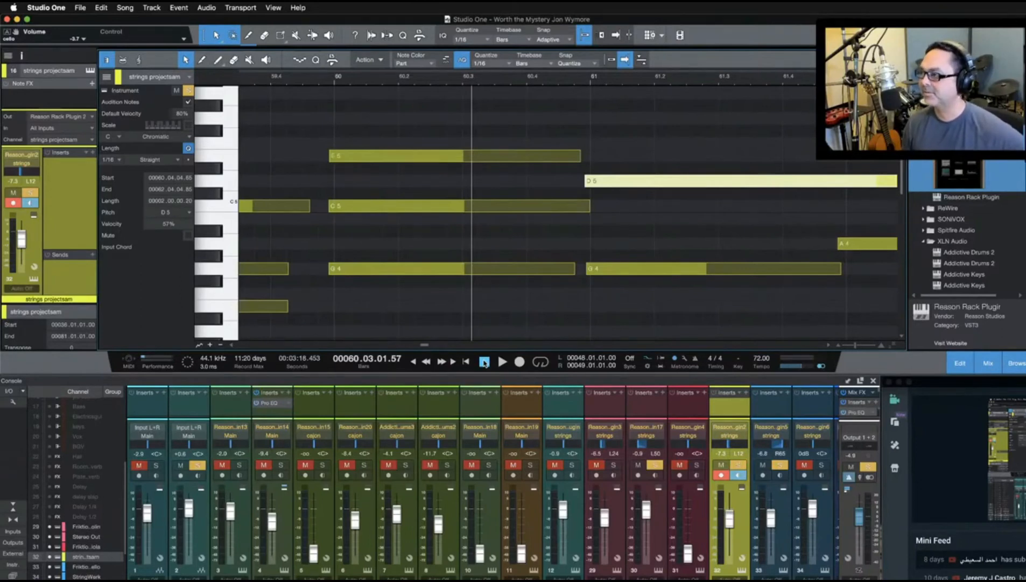
Replay the soloed strings and input channel from late in bar 57 into bar 62
scroll(324, 225, left, 10)
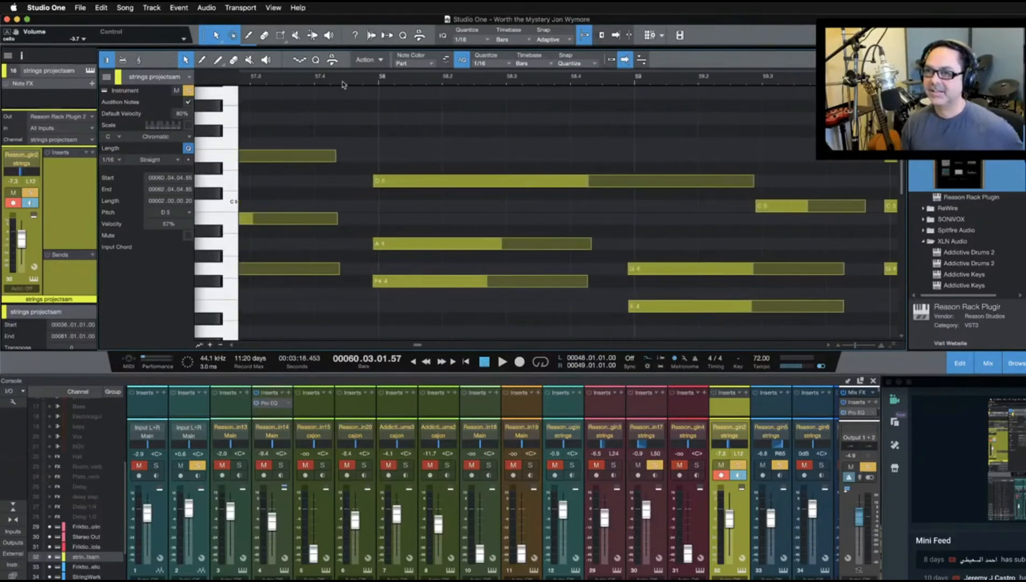
key(space)
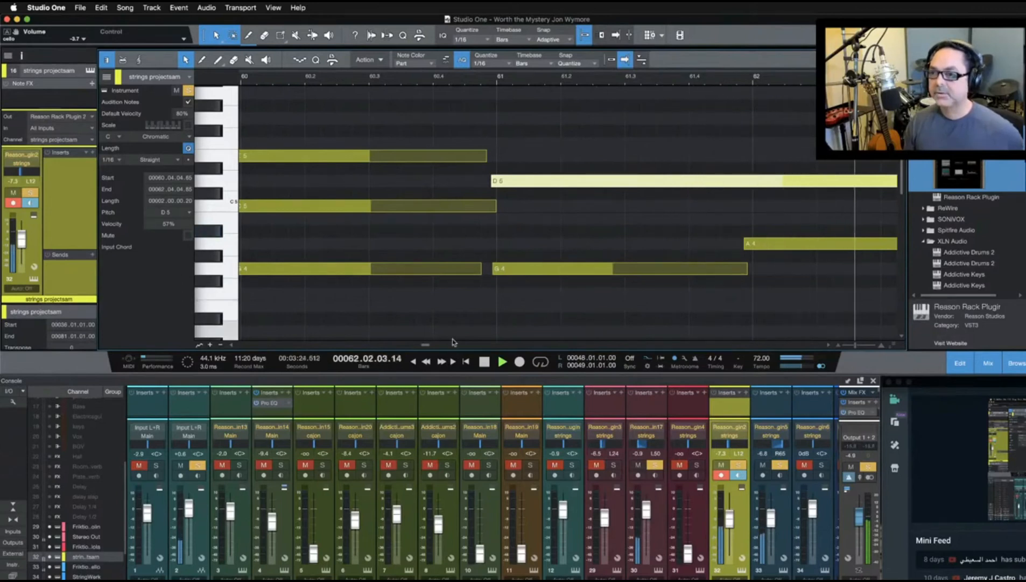
click(484, 362)
Replay the soloed parts from bar 59 beat 2 into bar 61 and return the playhead to bar 59 beat 3
scroll(493, 306, left, 12)
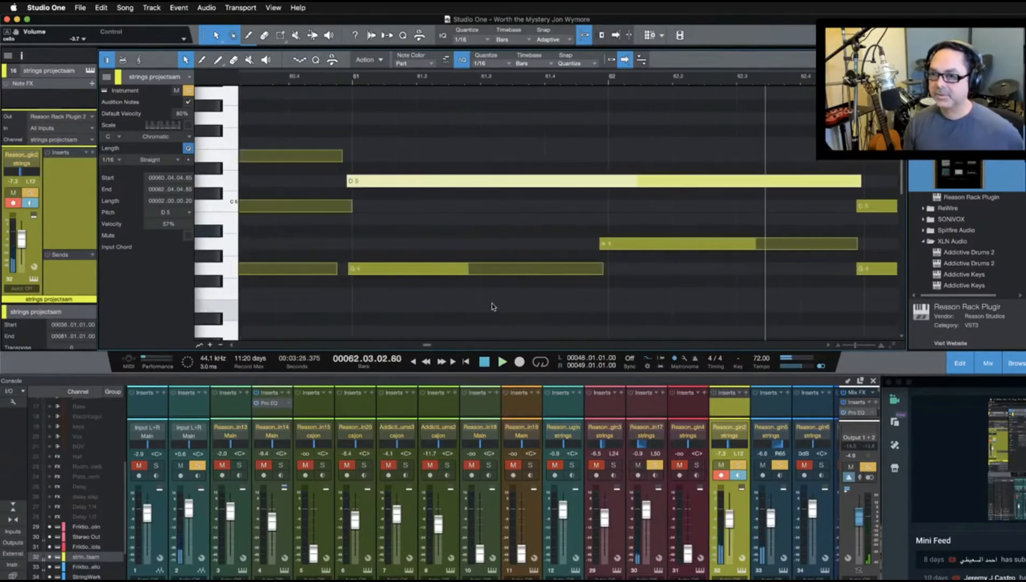
scroll(492, 306, left, 2)
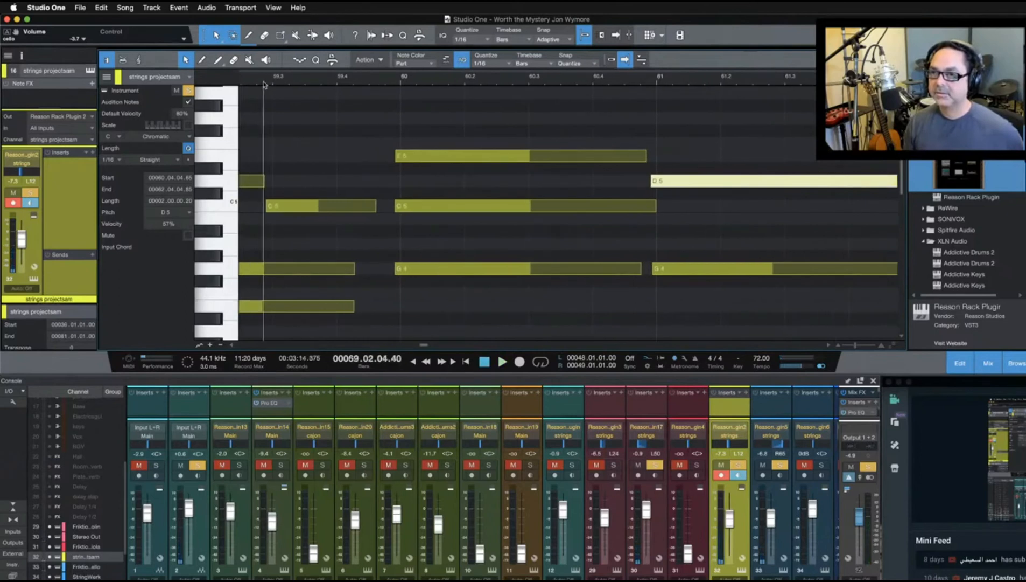
key(space)
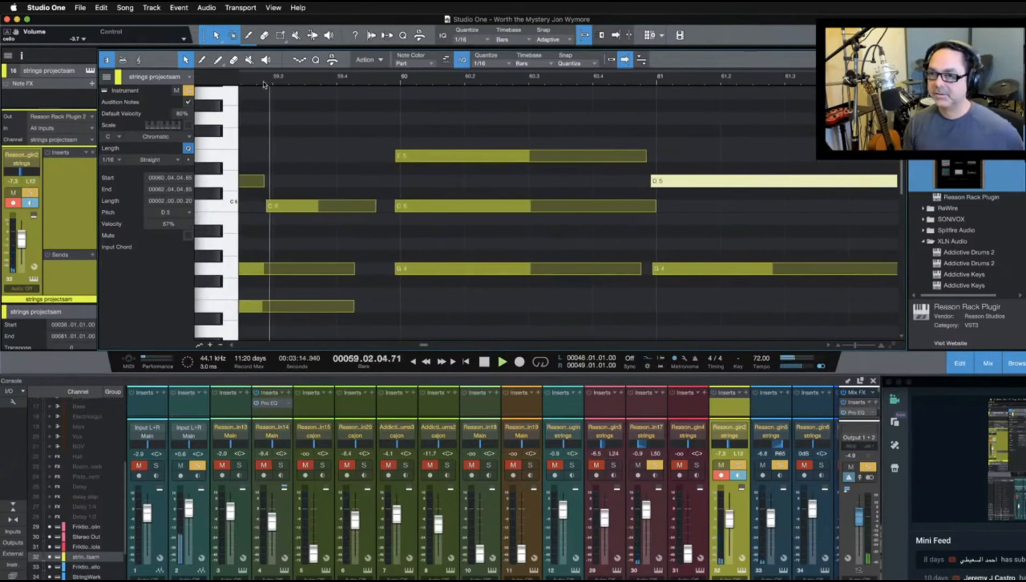
click(484, 364)
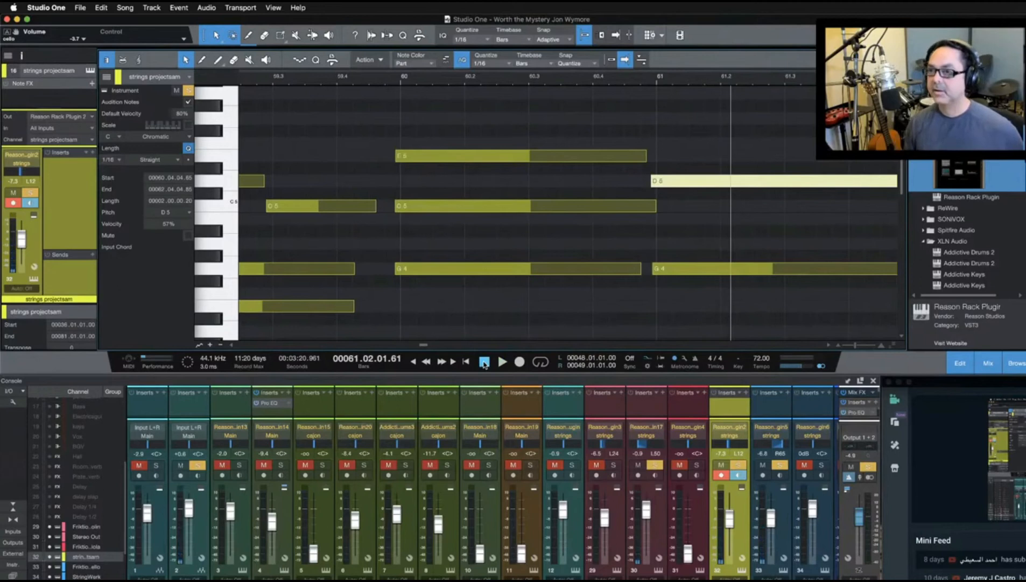
click(318, 78)
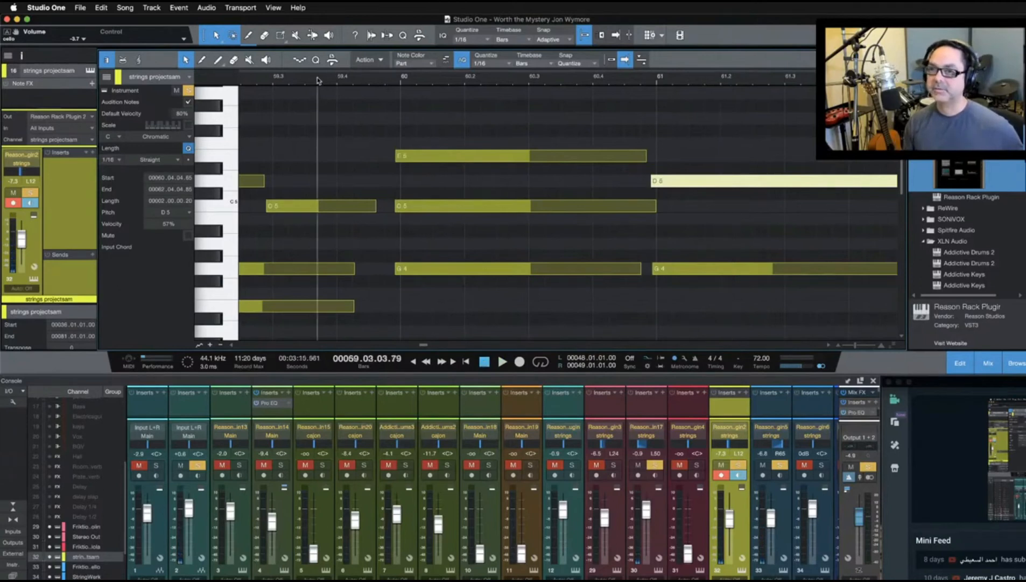
Replay the soloed strings and input channel from bar 59 beat 3 into bar 61 beat 2, pausing once in bar 60
key(space)
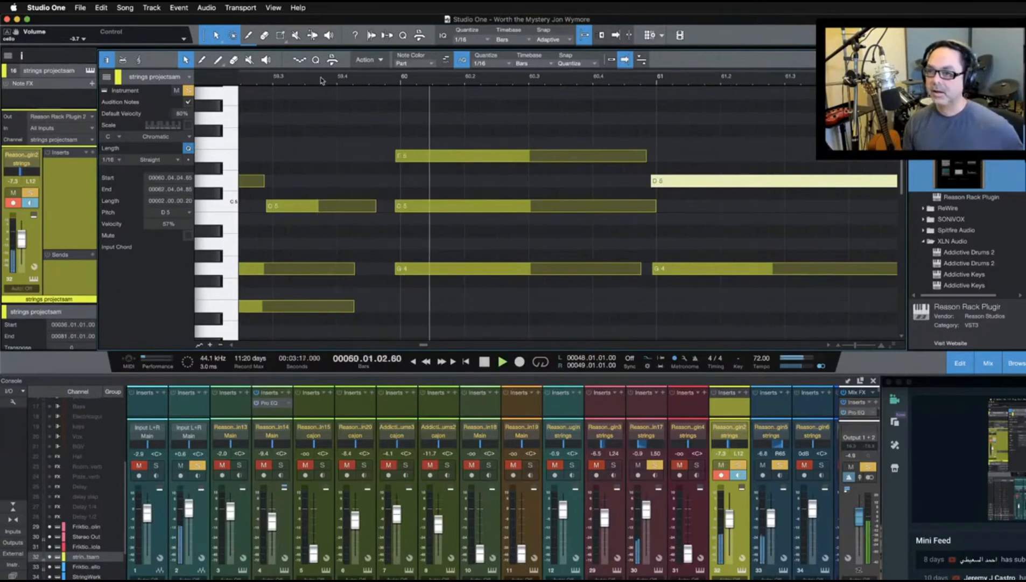
key(space)
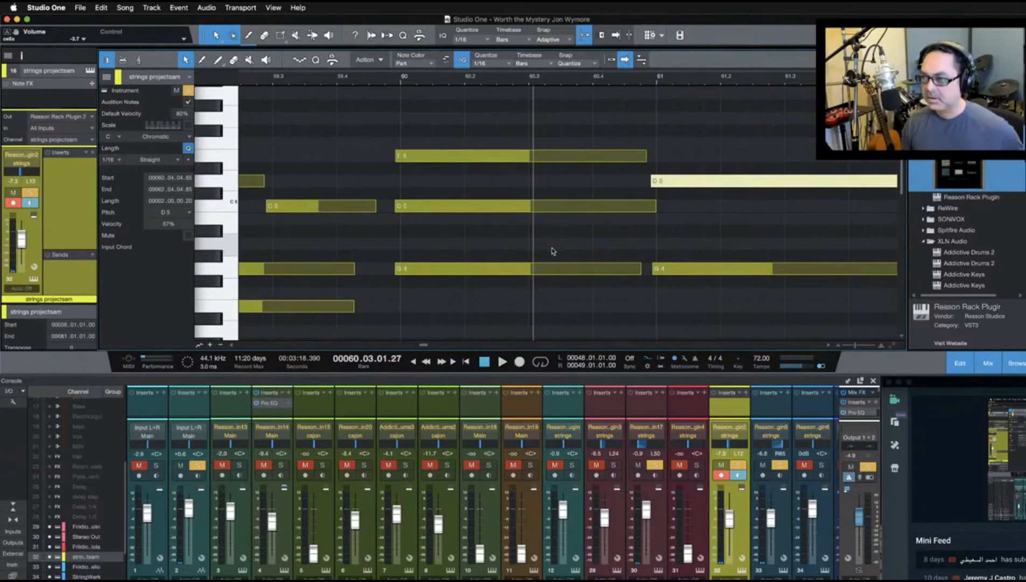
key(space)
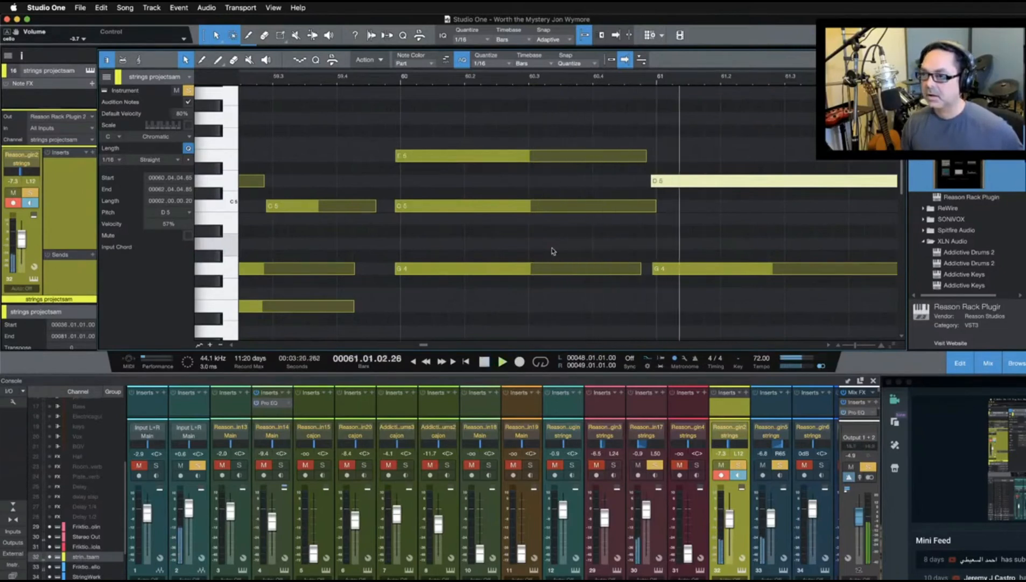
key(space)
Move the playhead to late in bar 60 and replay the soloed parts into bar 64
scroll(551, 250, right, 6)
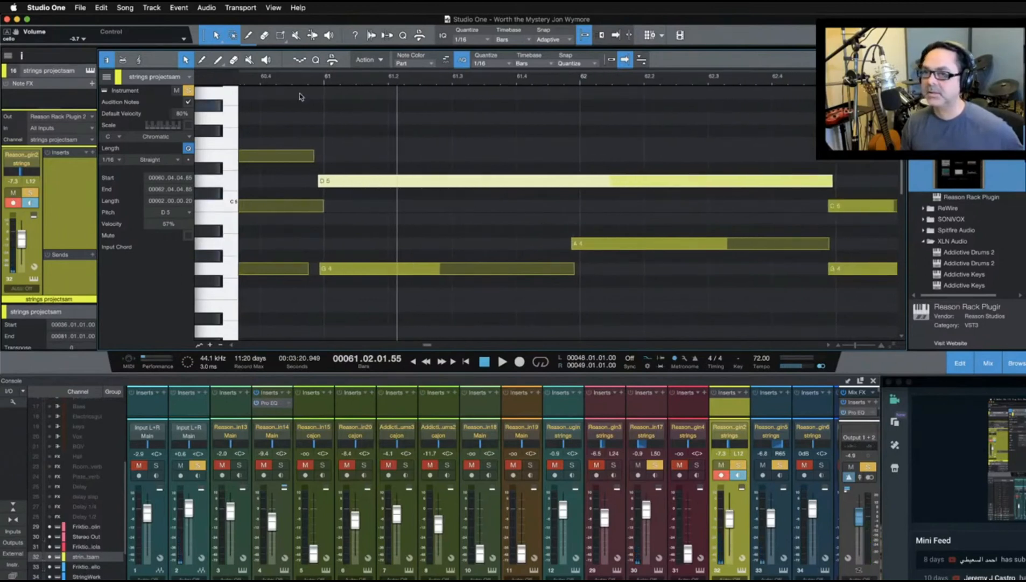
click(305, 79)
key(space)
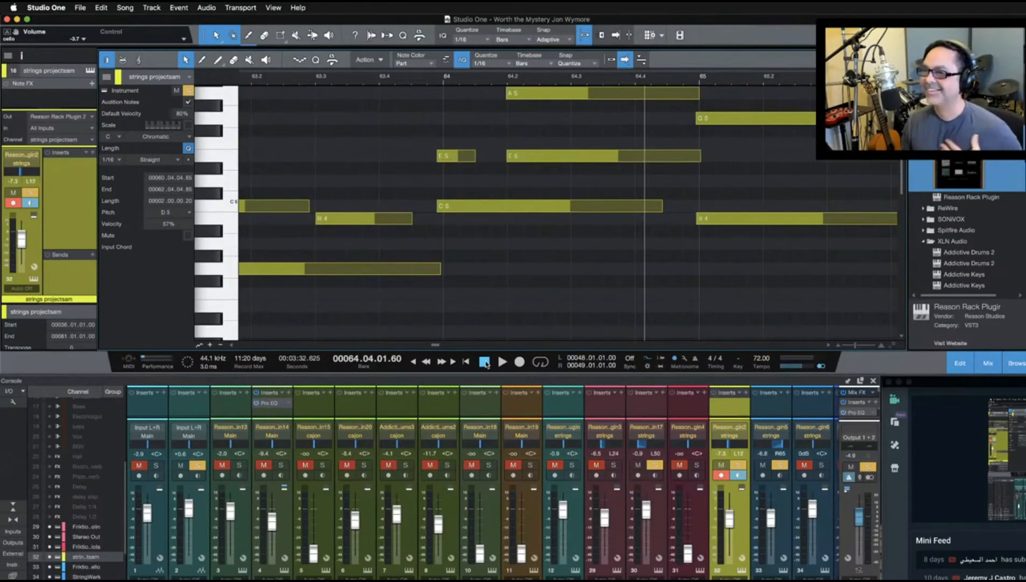
Move the playhead to bar 62 beat 4 and replay the soloed parts through the end of bar 73, pausing in bar 69
click(419, 84)
scroll(410, 162, left, 5)
click(393, 82)
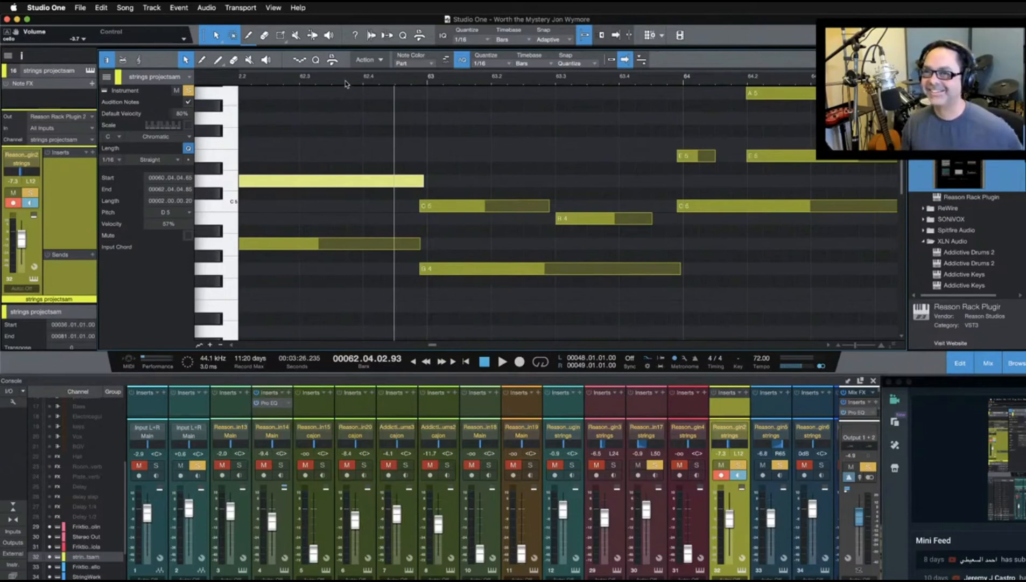
key(space)
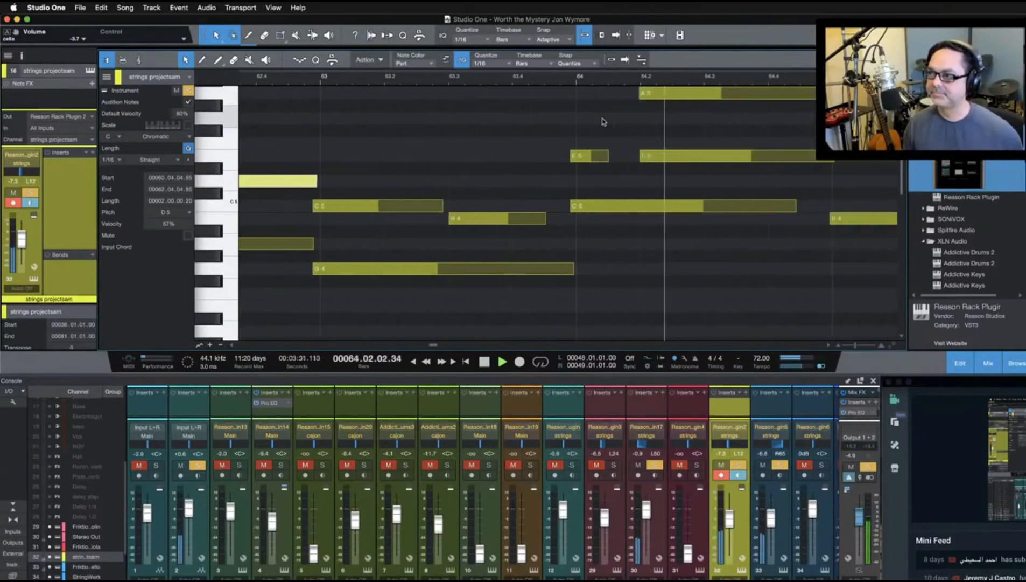
scroll(599, 130, up, 3)
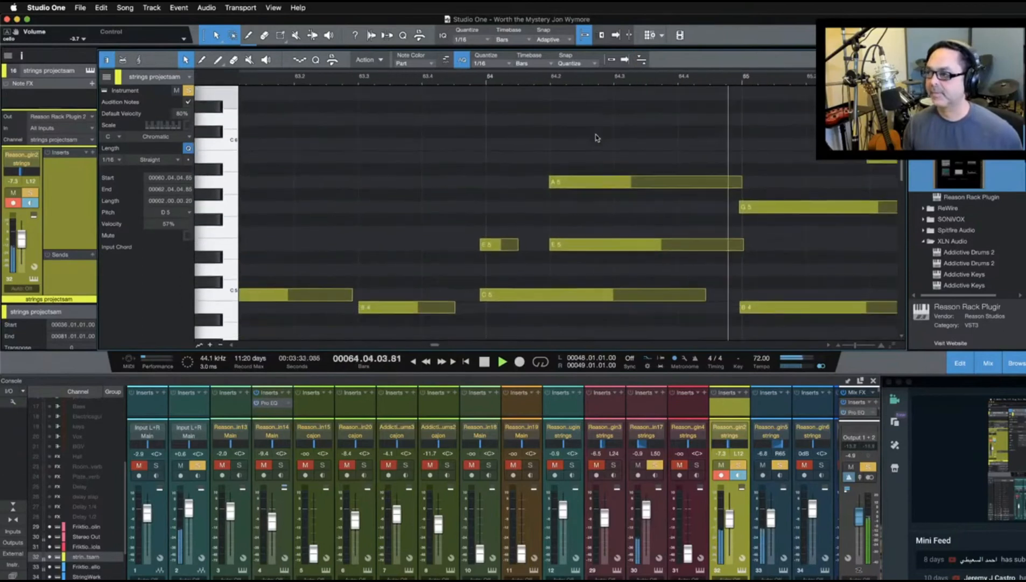
scroll(596, 138, down, 1)
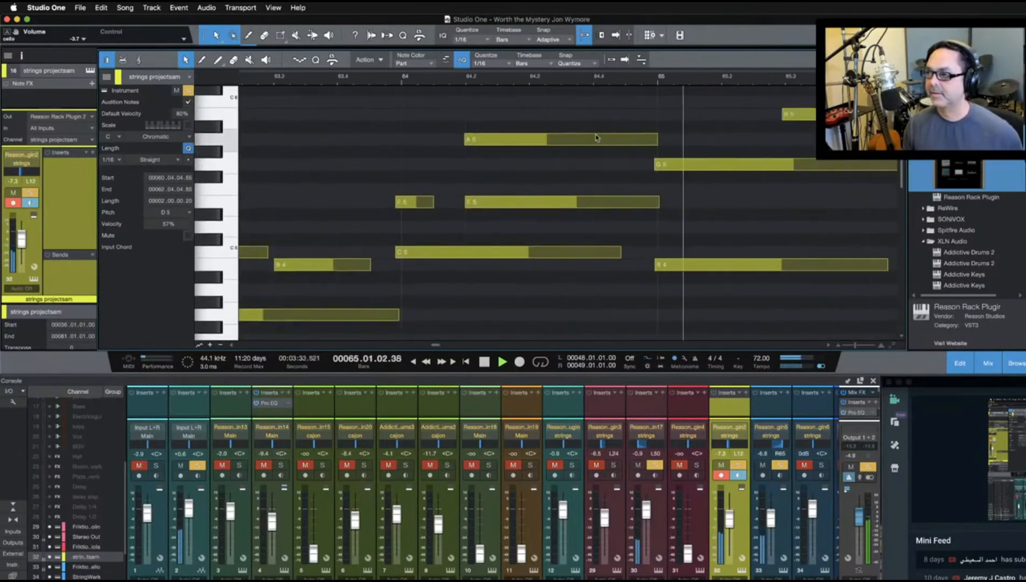
click(484, 361)
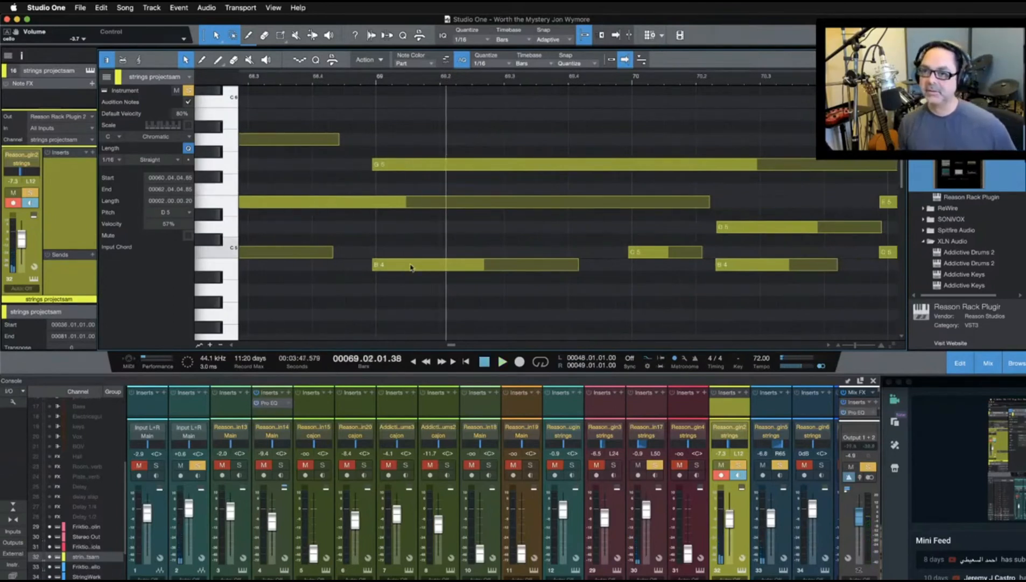
key(space)
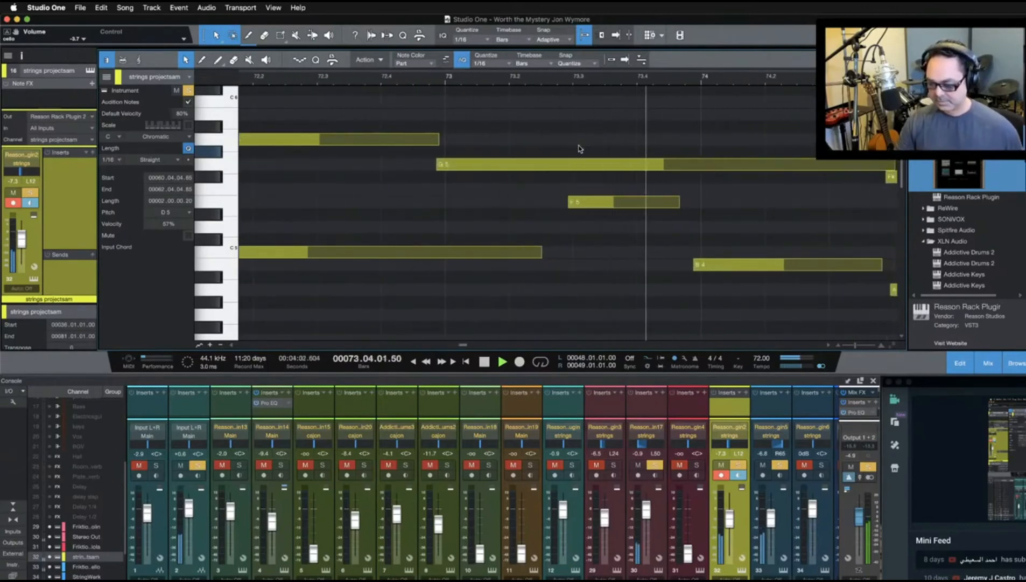
key(space)
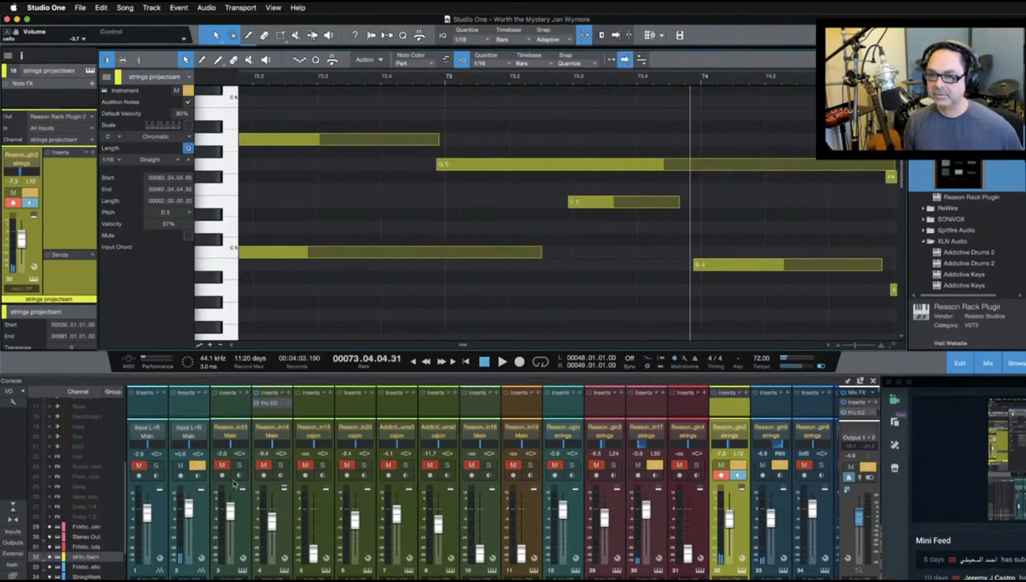
Clear the solos from the second Input L+R channel and all the string channels
click(197, 465)
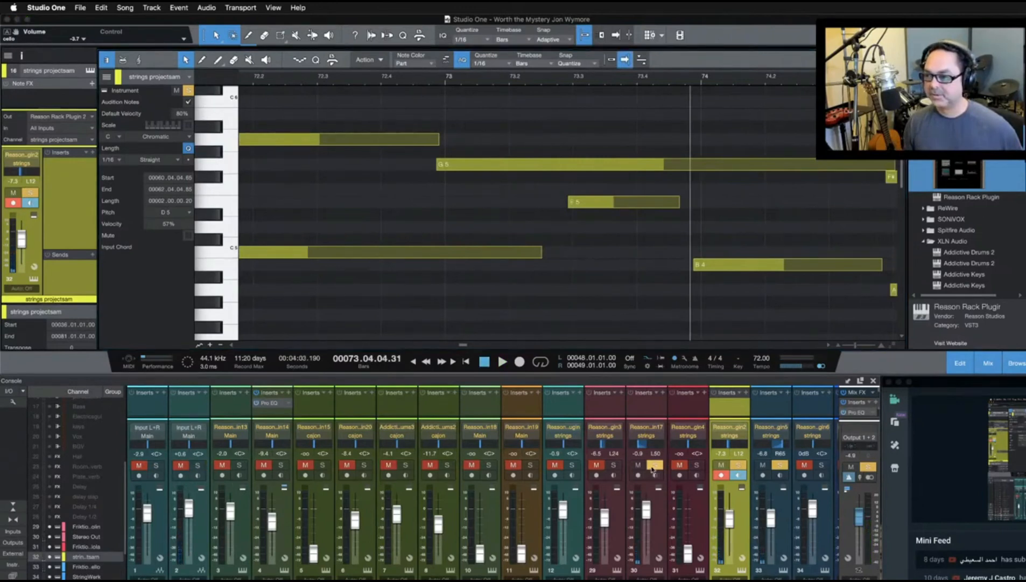
scroll(656, 468, right, 6)
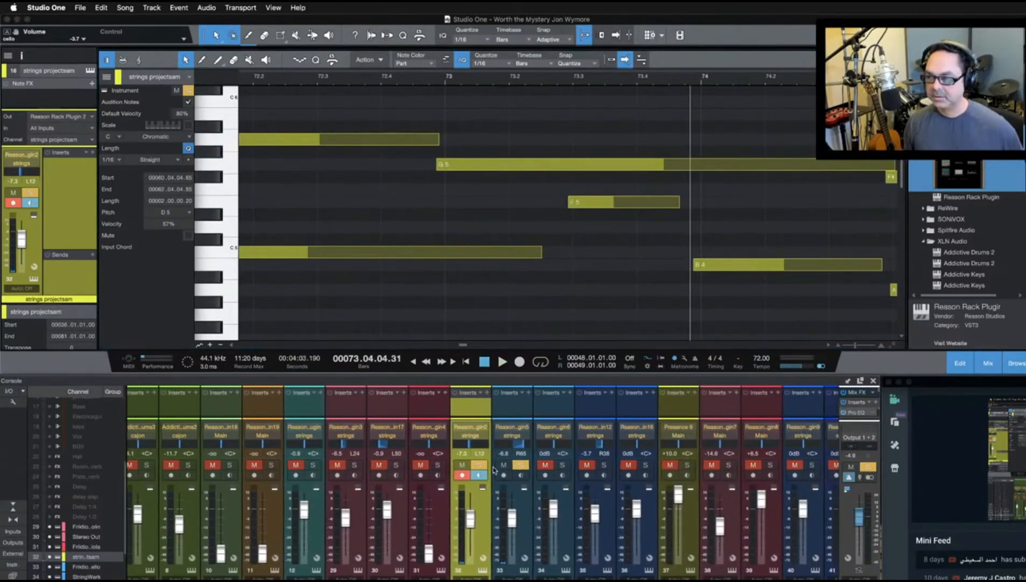
click(520, 465)
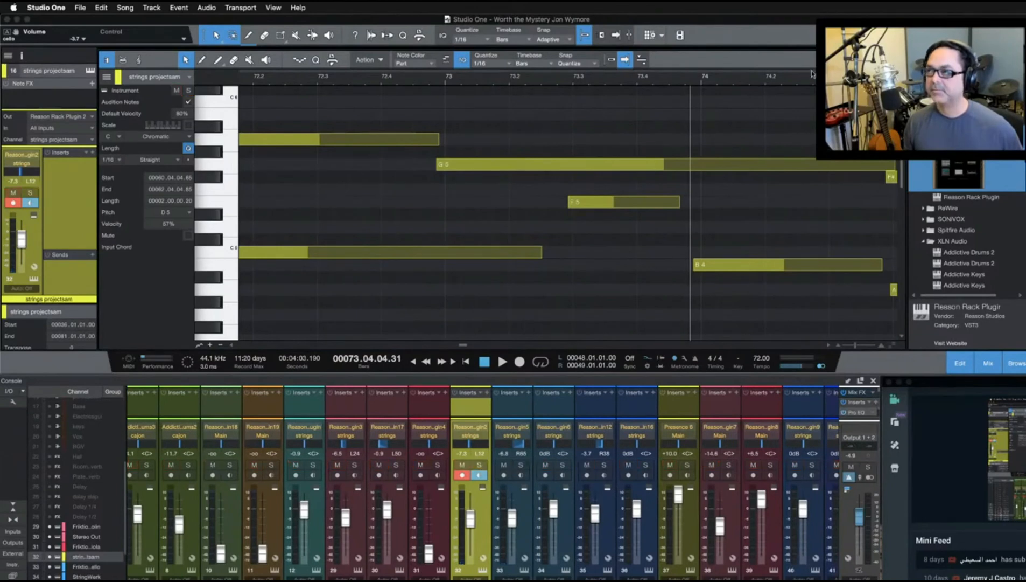
Return to the full arrangement during playback and turn off monitoring and record arm on the strings projectsam channel
key(F2)
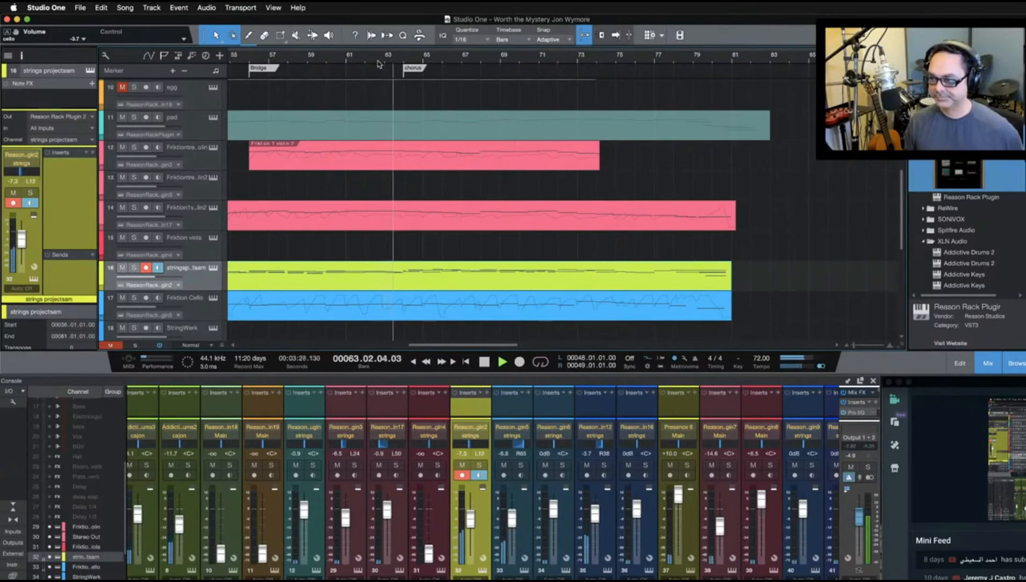
click(478, 474)
click(462, 475)
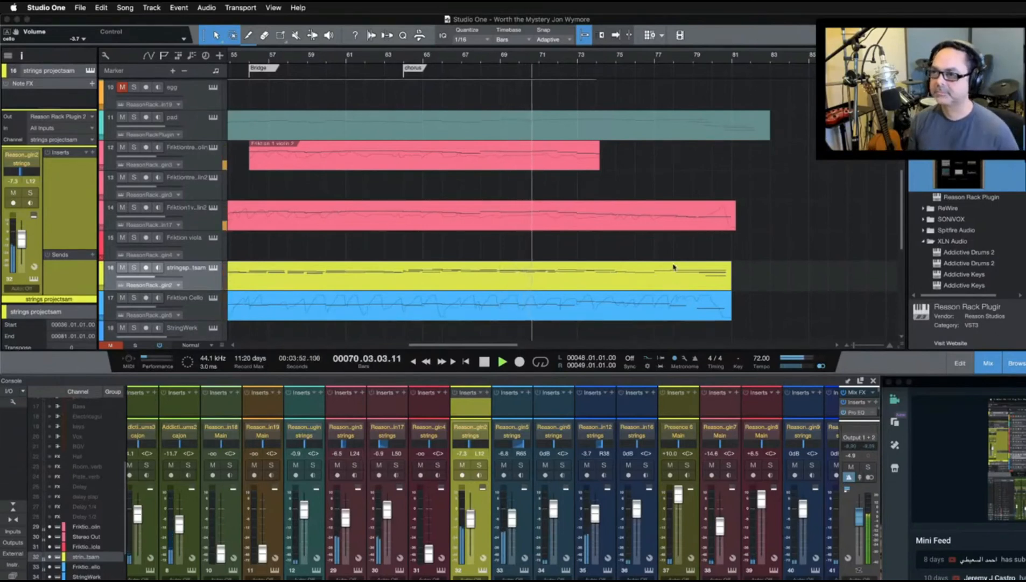
Open the strings projectsam part for note editing around bars 69 to 70
scroll(675, 266, up, 3)
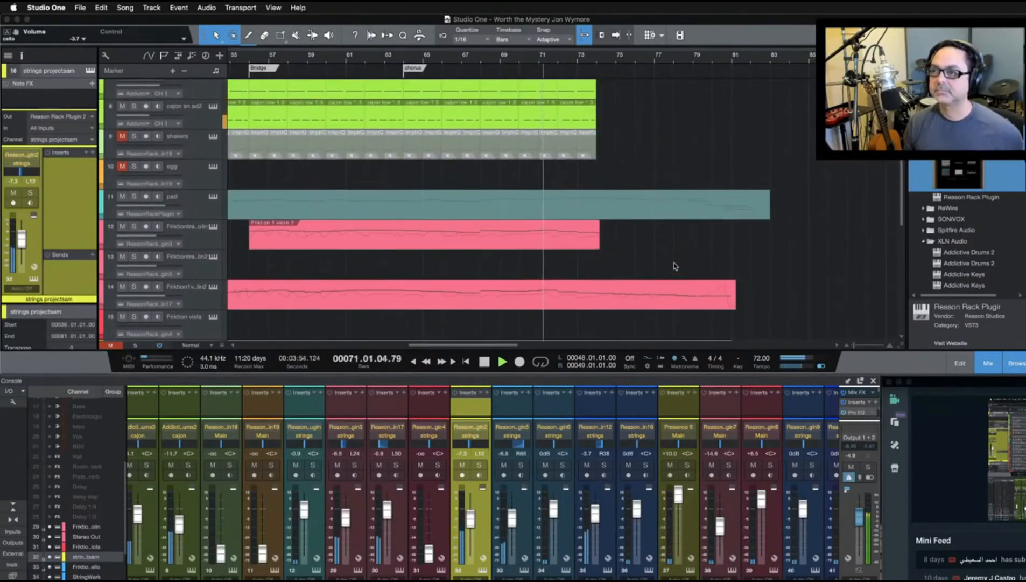
scroll(539, 57, up, 4)
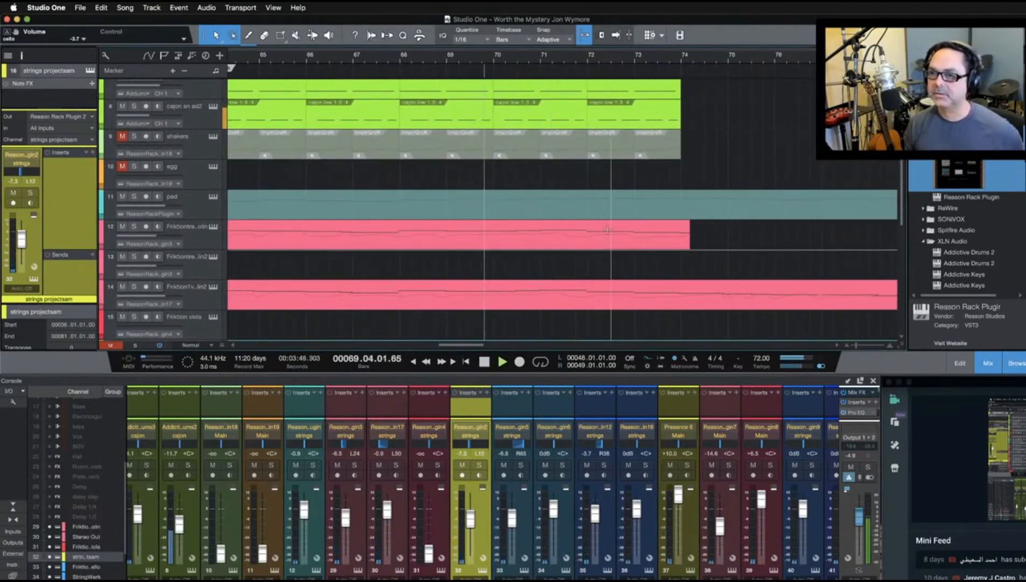
scroll(592, 226, down, 5)
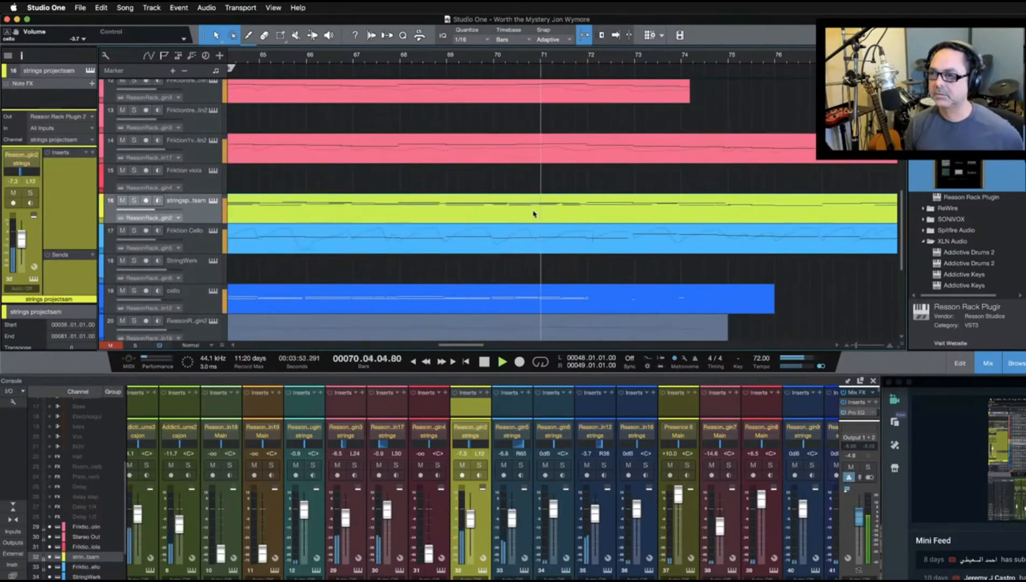
double_click(528, 214)
scroll(528, 213, left, 10)
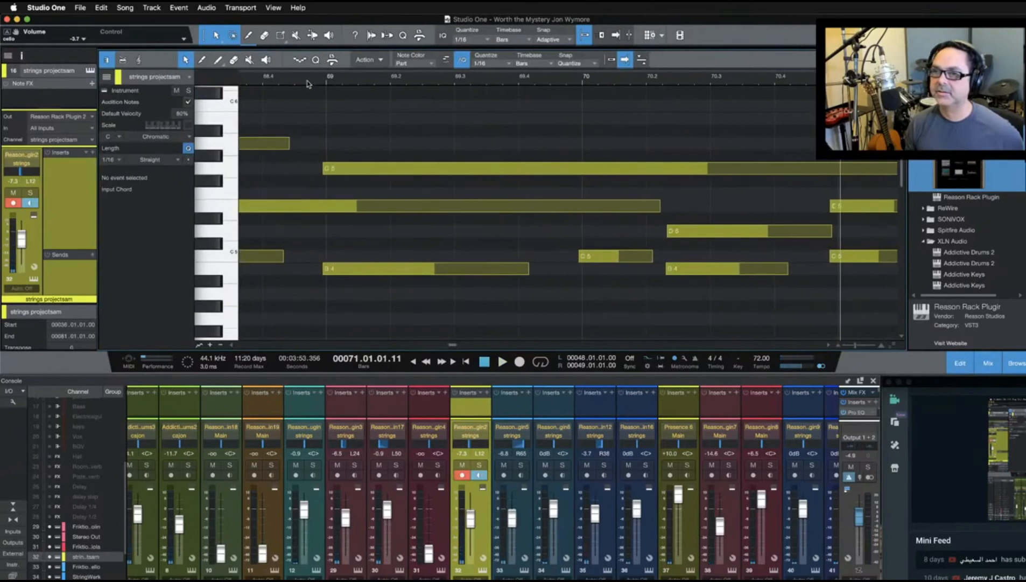
Replay the full mix twice from just before bar 69 into bar 70 beat 4 to check the strings
click(309, 81)
key(space)
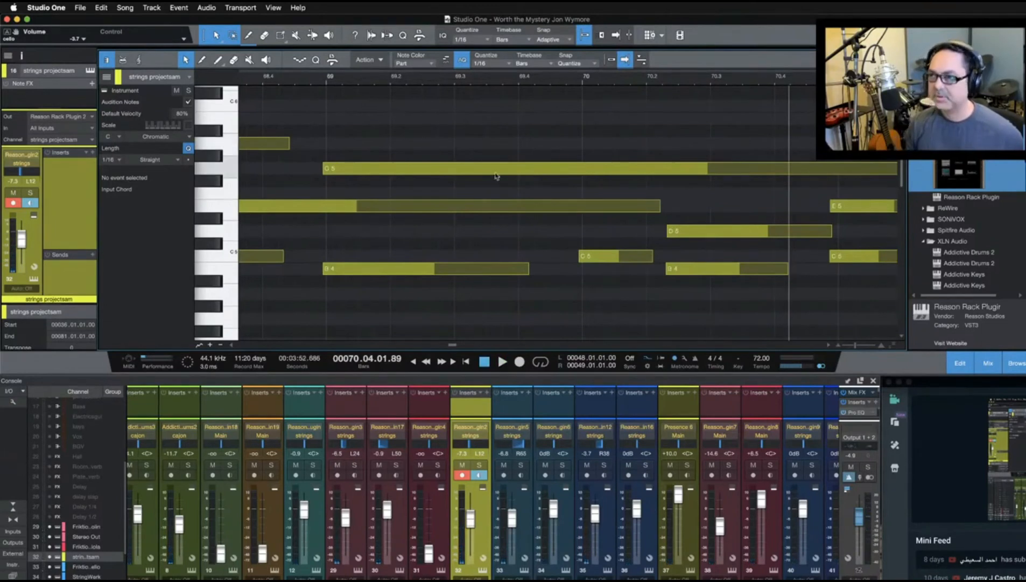
click(296, 79)
key(space)
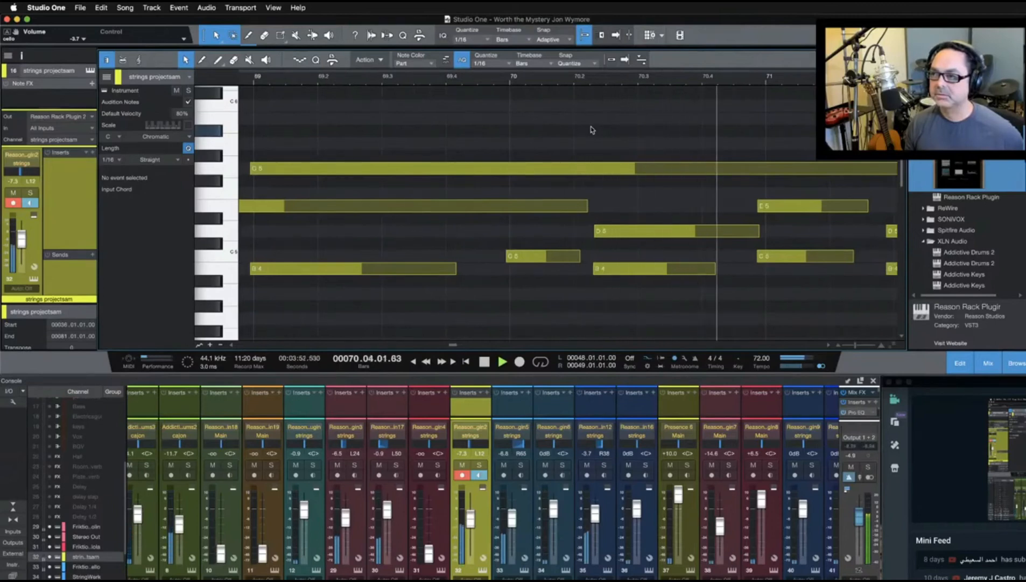
Shorten the long G5 note that starts at bar 69 so it ends at bar 70 beat 2
key(f)
scroll(591, 130, right, 2)
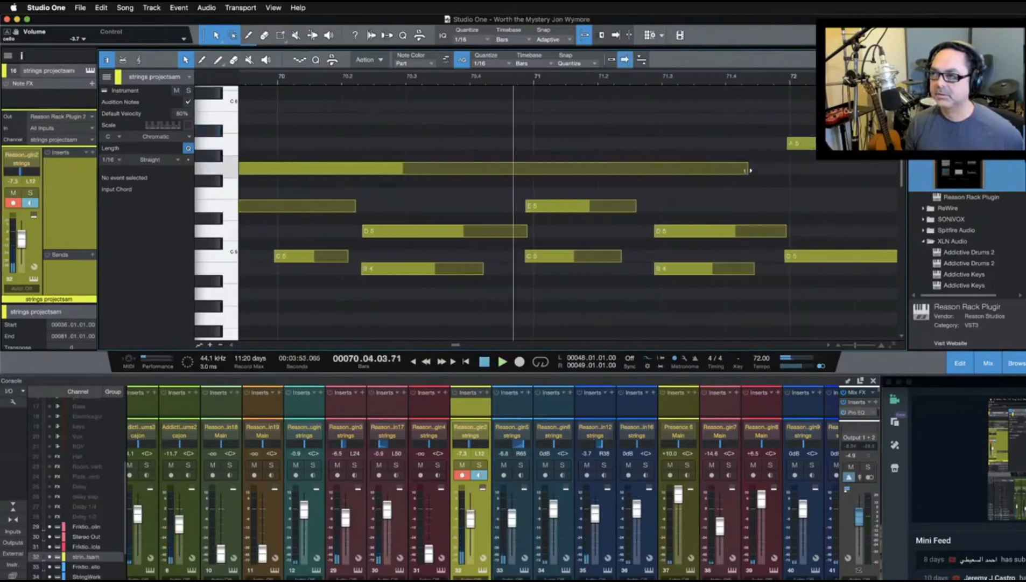
drag(750, 170, 360, 186)
scroll(361, 185, left, 6)
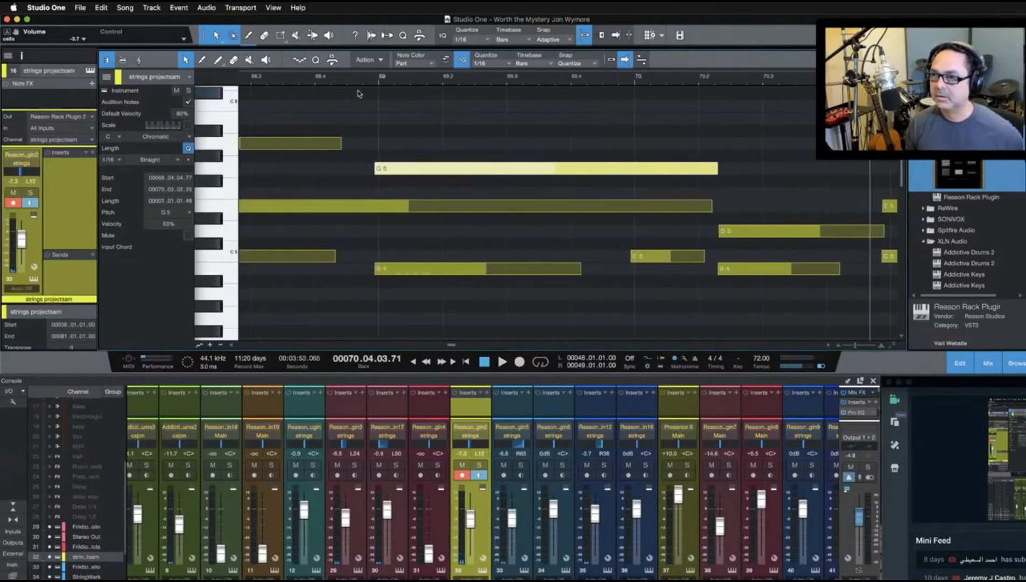
Play the full mix through bar 79 with the view following the playhead, and return to the arrangement
key(space)
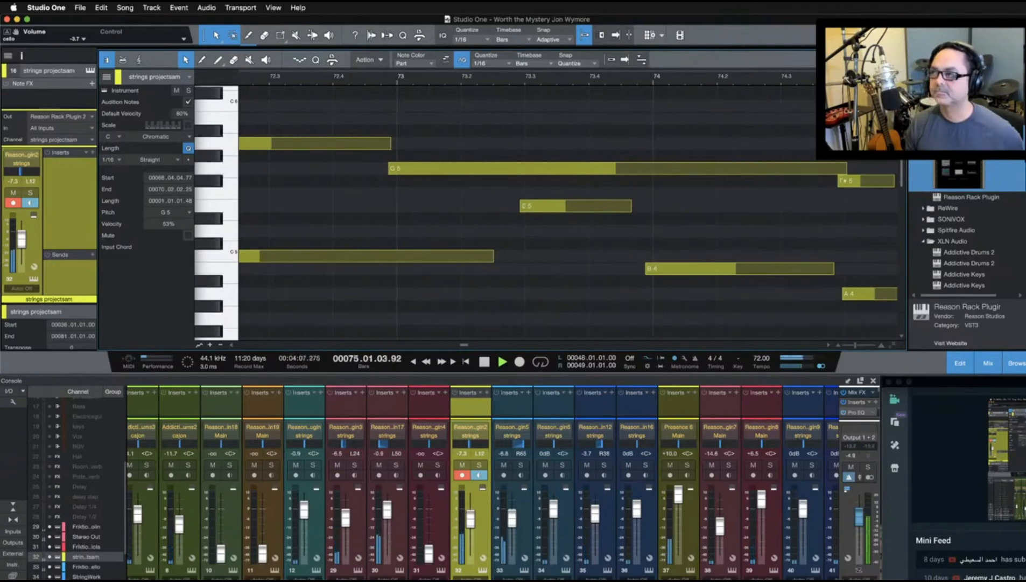
key(f)
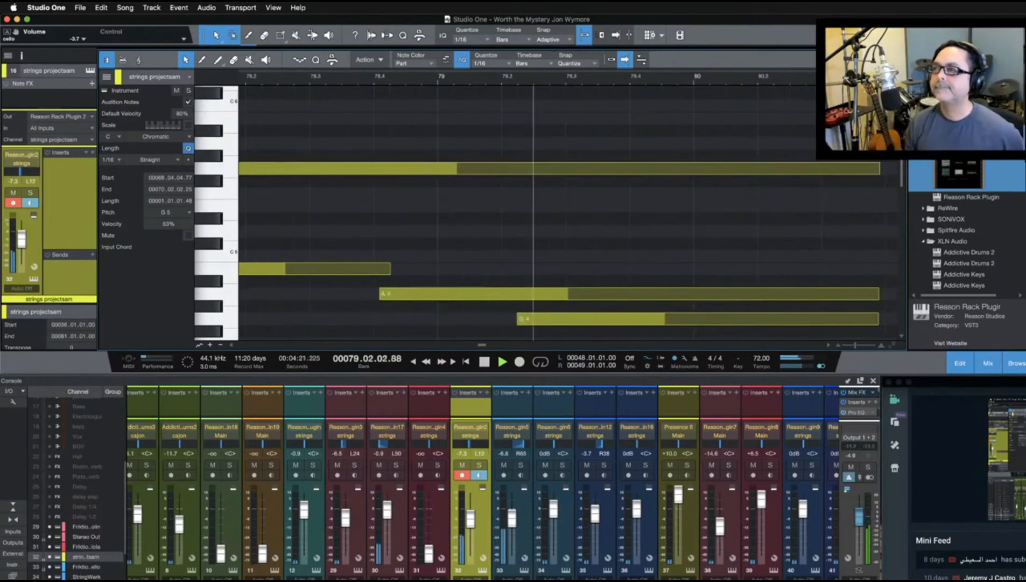
key(F2)
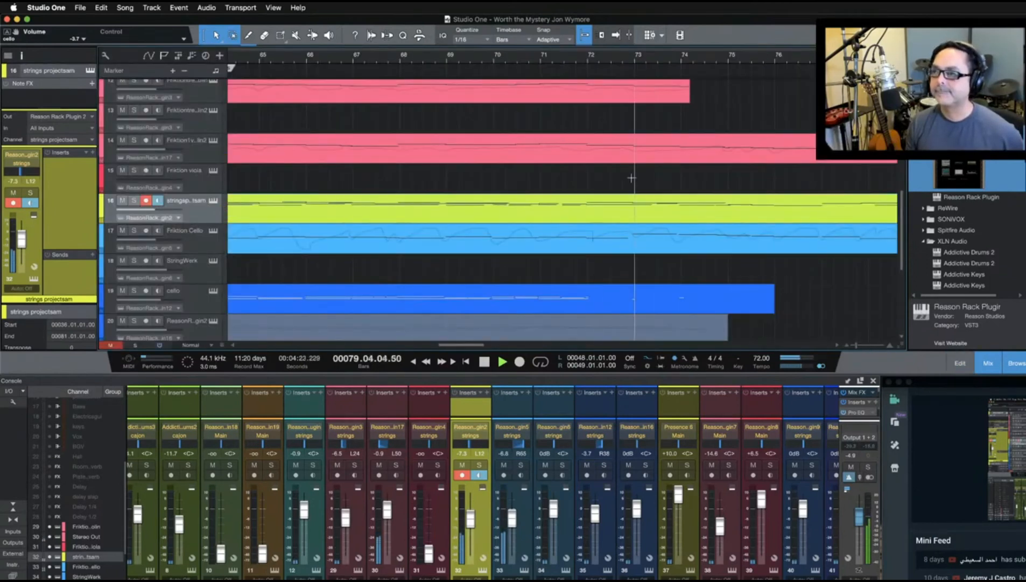
Turn off record arm and monitoring on the strings projectsam track in the arrangement
scroll(630, 176, left, 3)
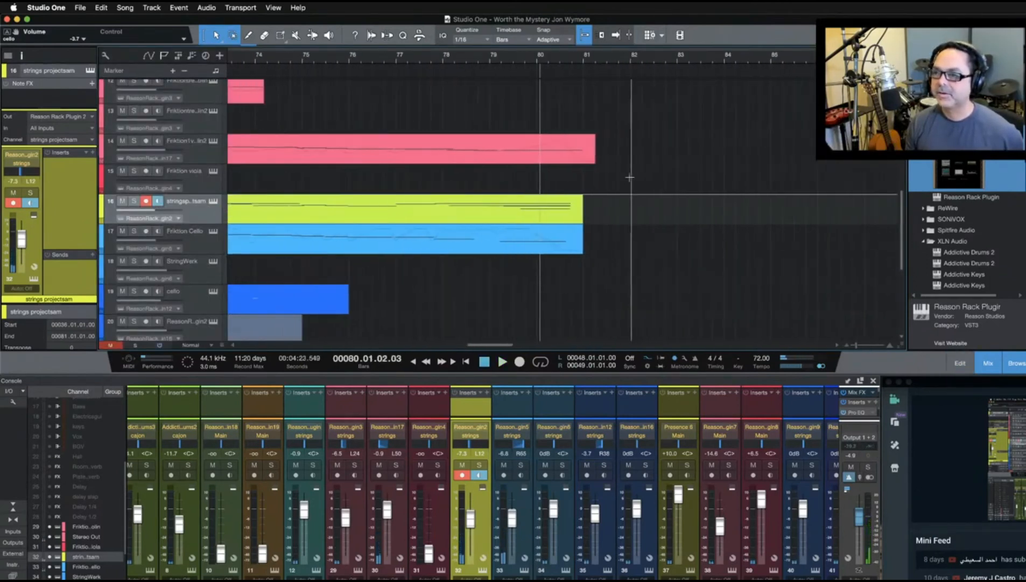
scroll(592, 200, down, 3)
scroll(575, 211, left, 3)
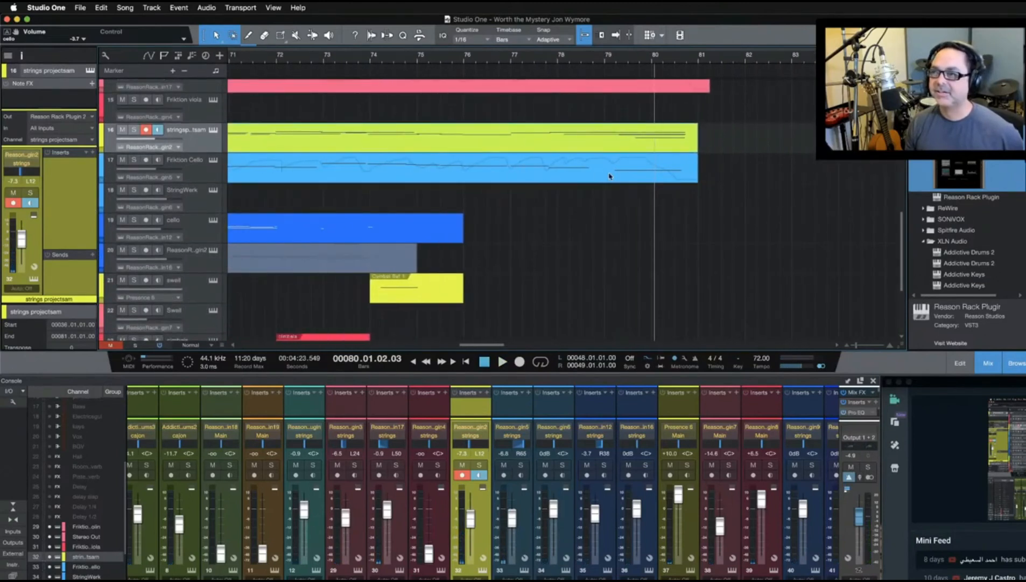
click(146, 130)
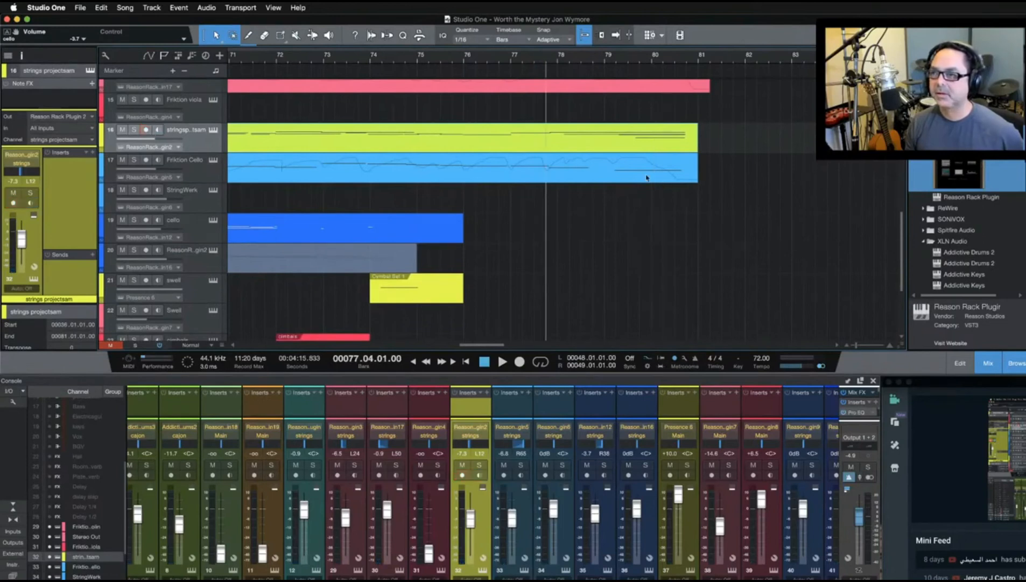
Zoom the timeline in around bar 78 and play the full mix from bar 77 beat 4 into bar 78 beat 2
drag(546, 56, 548, 80)
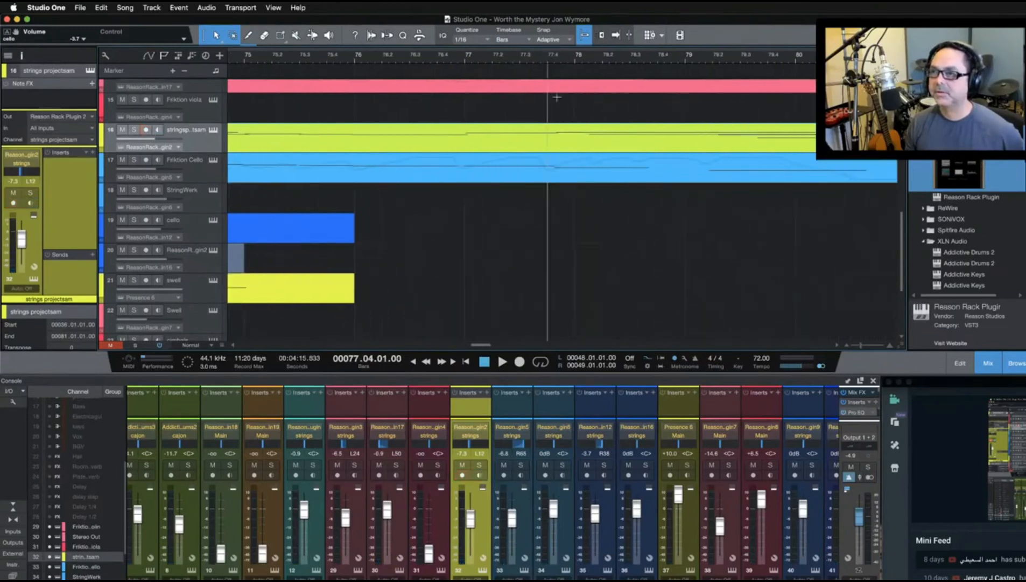
key(space)
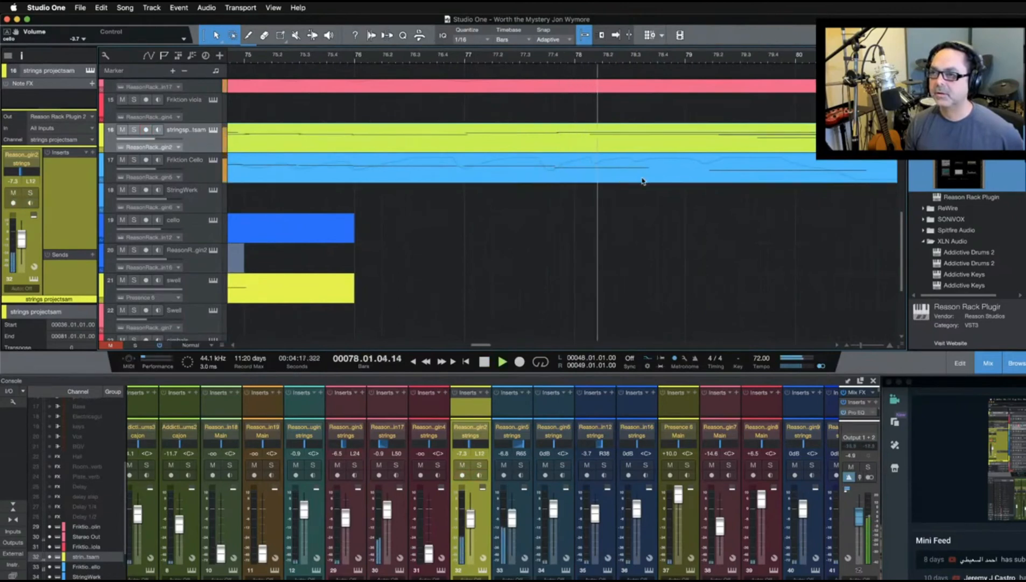
key(space)
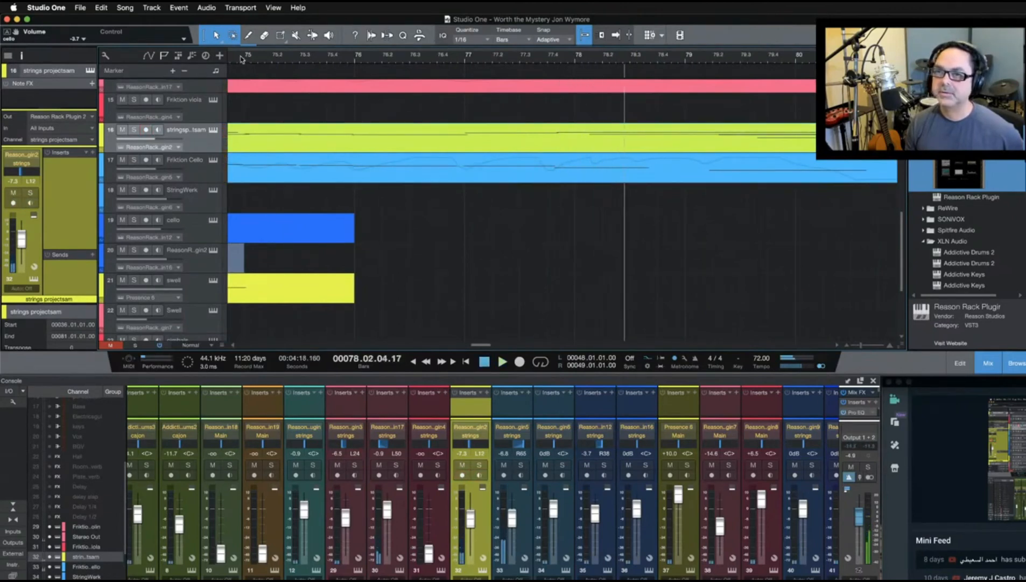
Start playback from about bar 75 and open the Friktion Cello part for note editing
click(242, 59)
key(space)
double_click(453, 172)
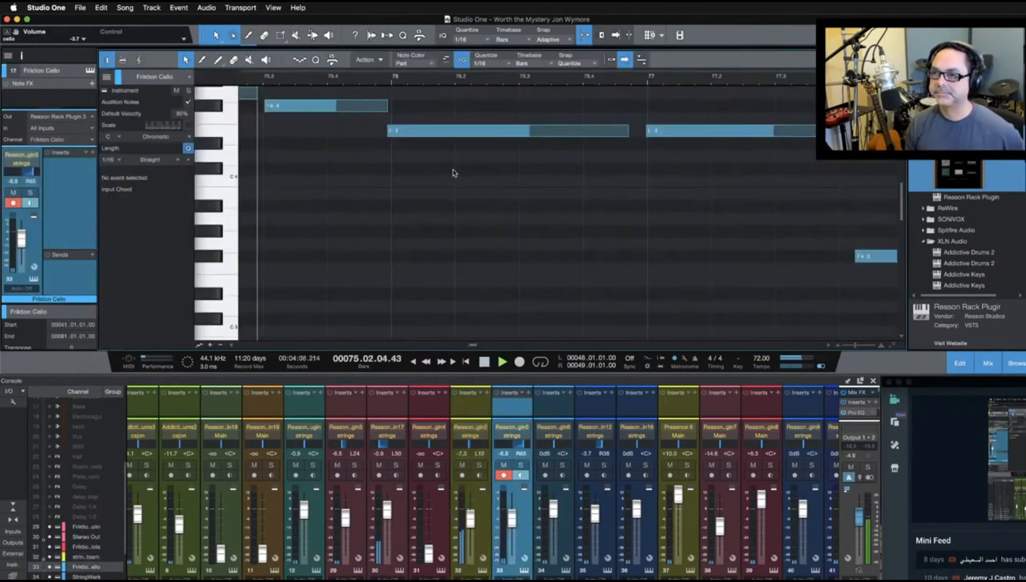
Follow the Friktion Cello notes from bar 76 through bar 79 while the mix plays
scroll(454, 173, up, 2)
scroll(453, 172, up, 2)
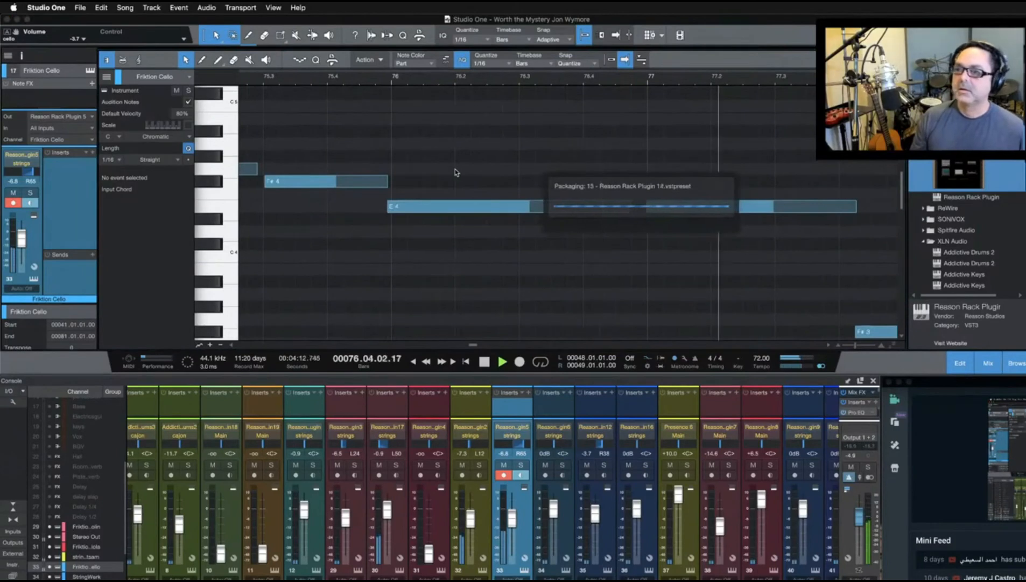
scroll(798, 196, down, 2)
scroll(797, 195, down, 9)
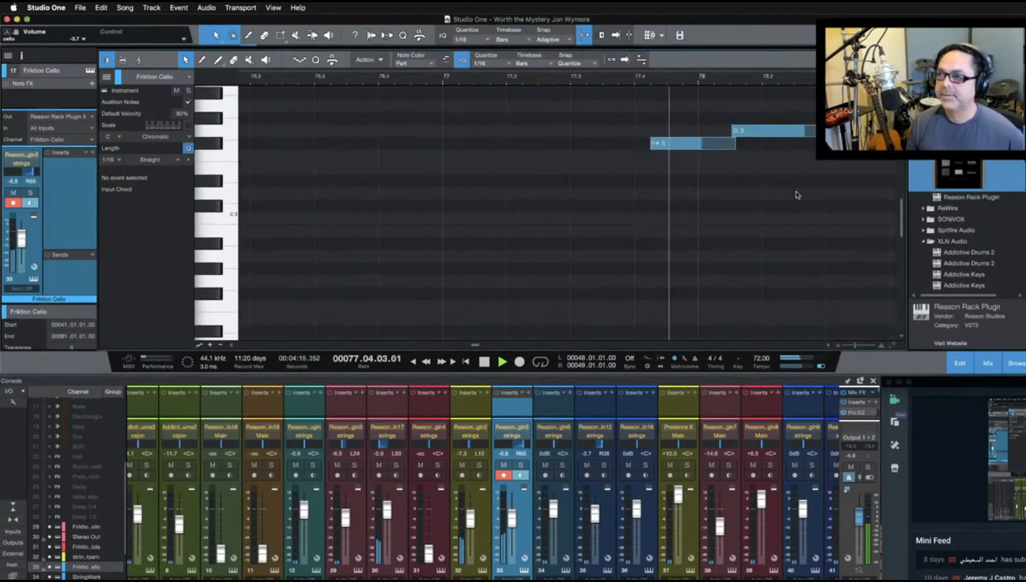
scroll(798, 196, up, 11)
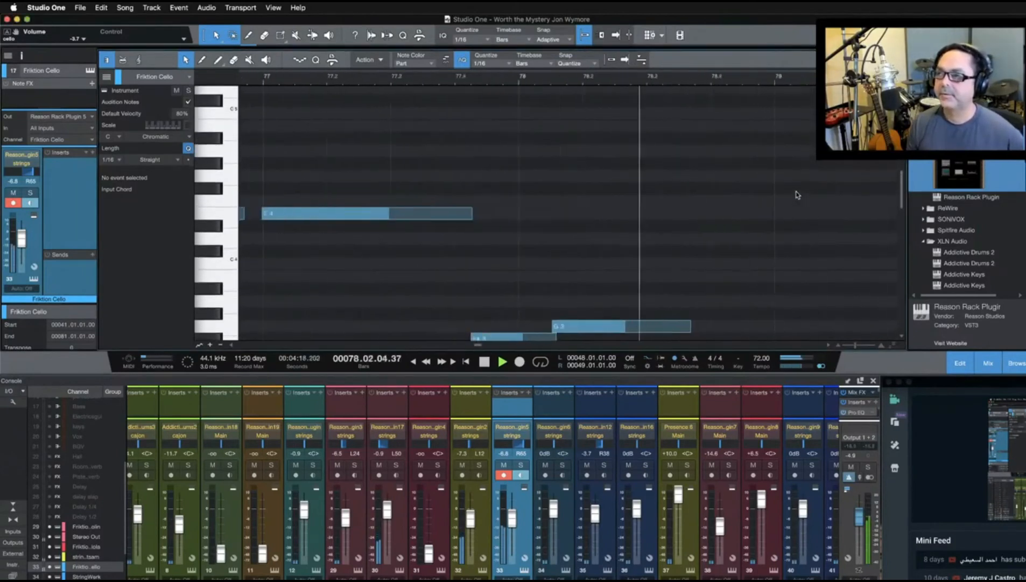
scroll(797, 196, down, 10)
scroll(797, 195, up, 7)
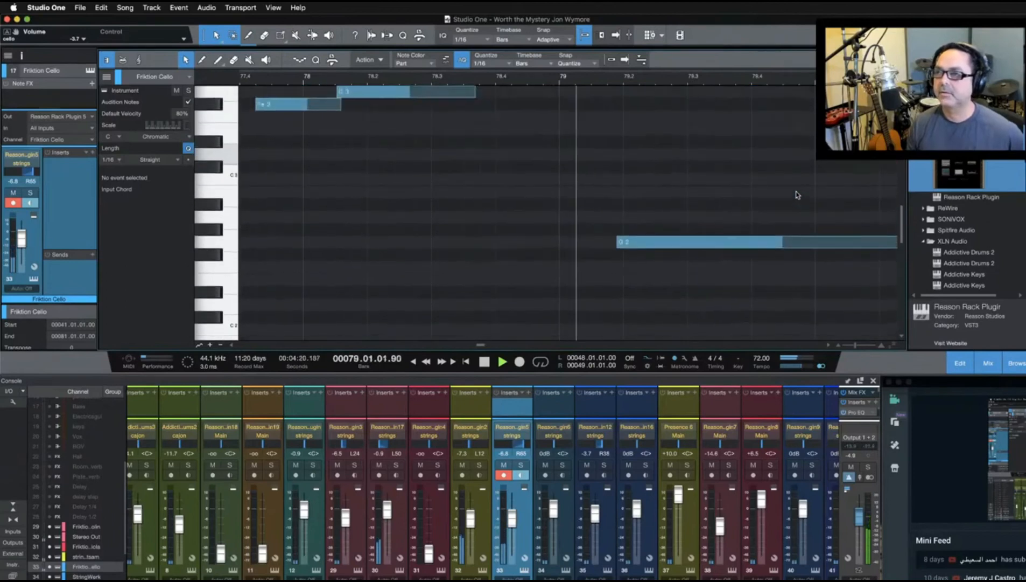
scroll(797, 195, down, 3)
scroll(797, 195, down, 2)
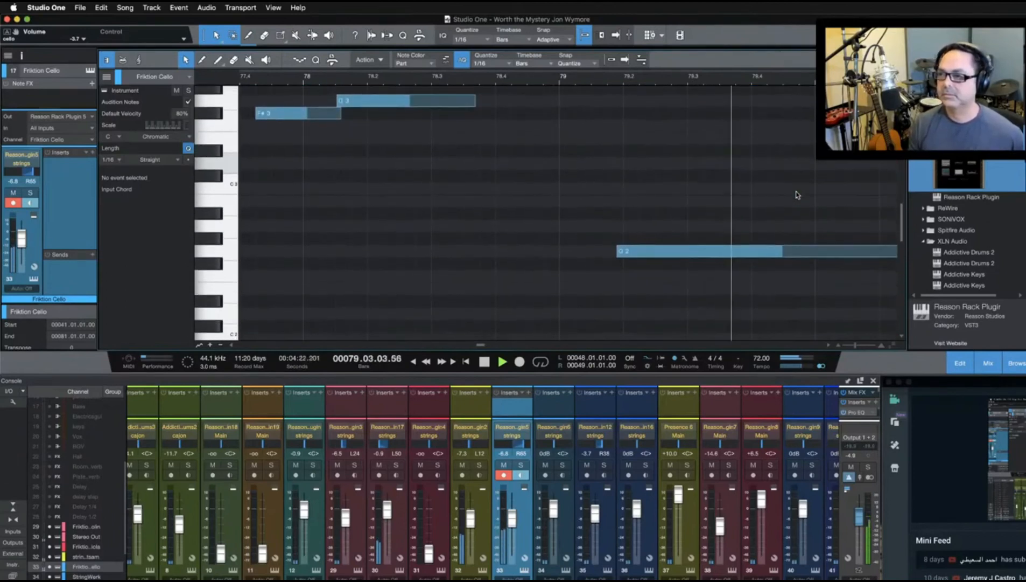
Add a C3 note to the cello part from about 78.04.03 to 79.02.01, and audition it from bar 77 beat 4
click(246, 78)
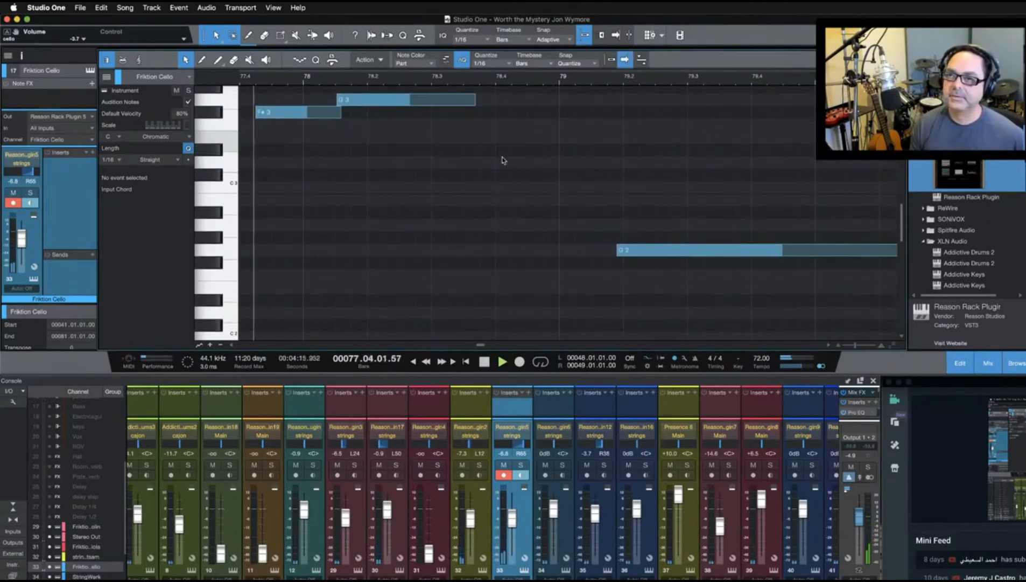
scroll(507, 160, up, 4)
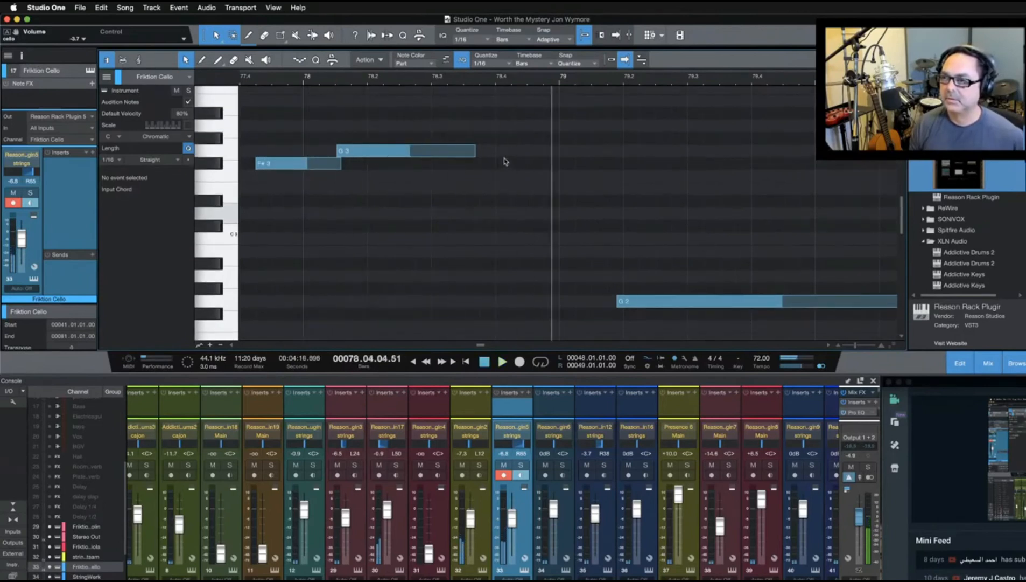
double_click(533, 239)
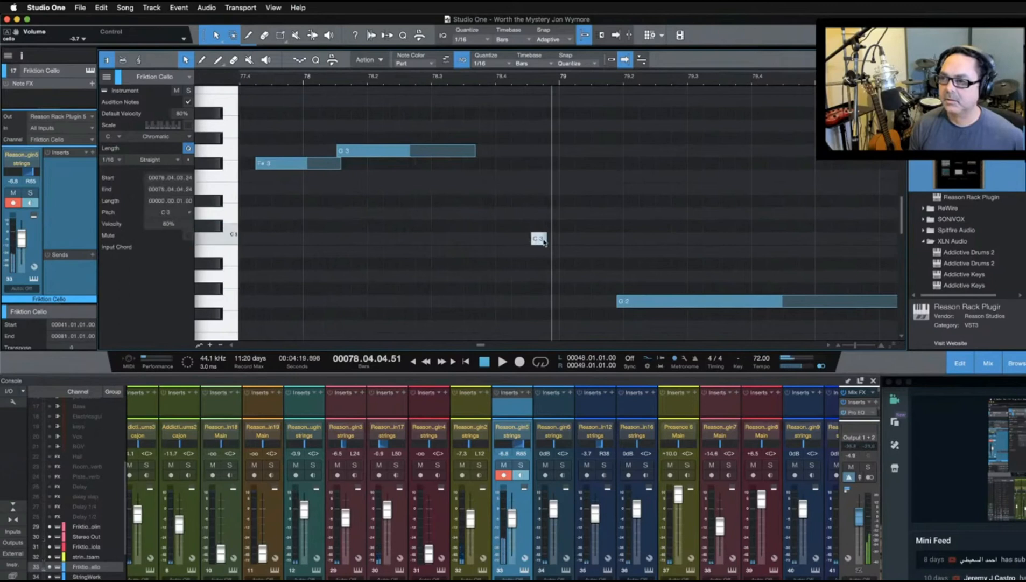
drag(548, 240, 625, 239)
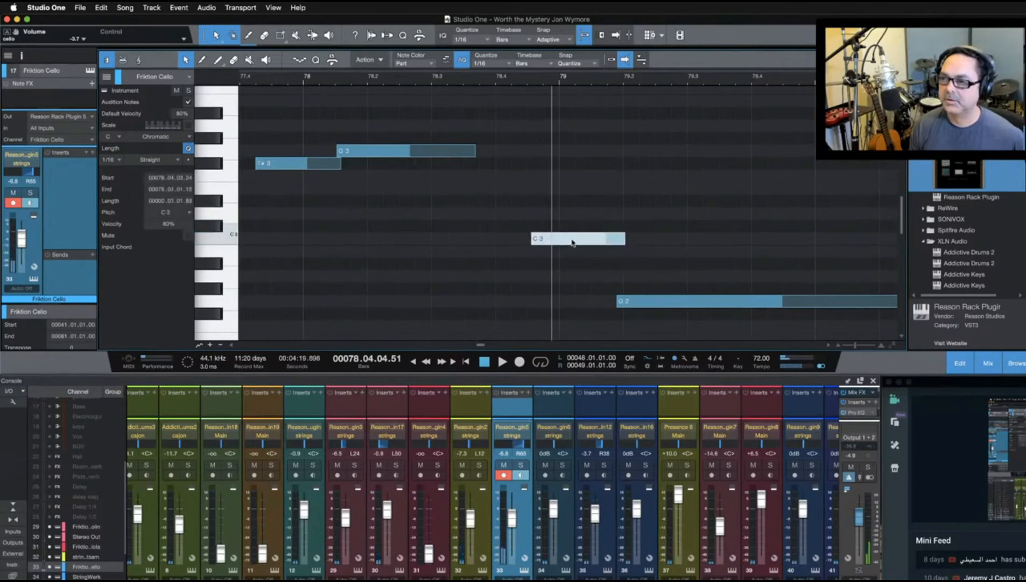
click(247, 78)
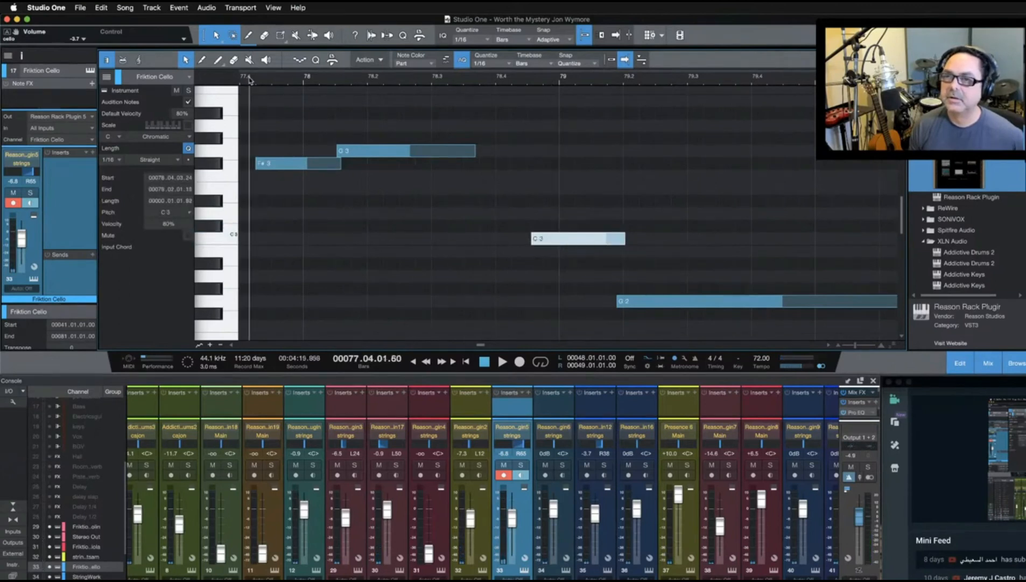
key(space)
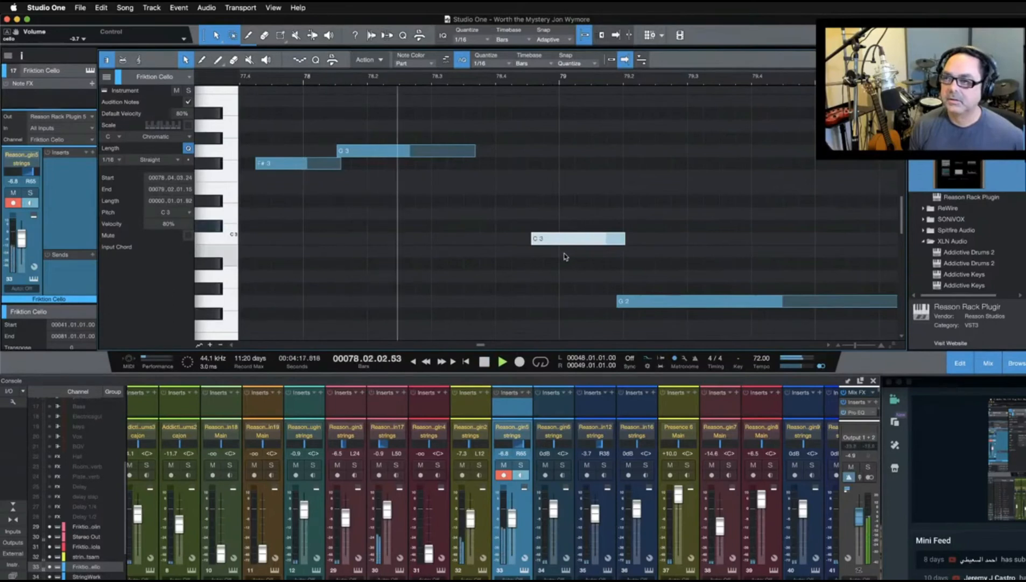
key(space)
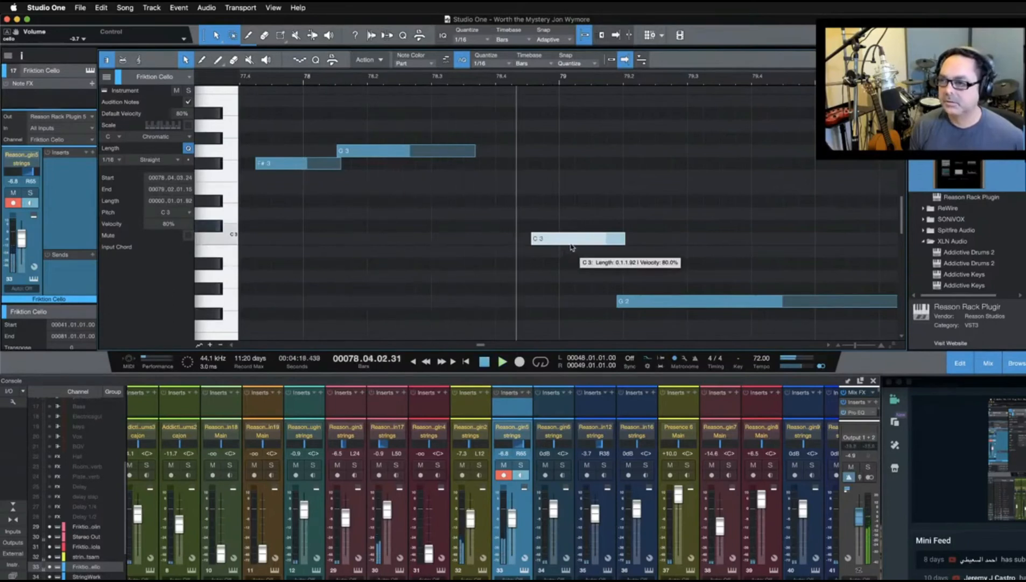
Move the C3 note earlier to about 78.04.01, shorten it to end near 79.01.04, and replay the phrase
drag(570, 250, 553, 245)
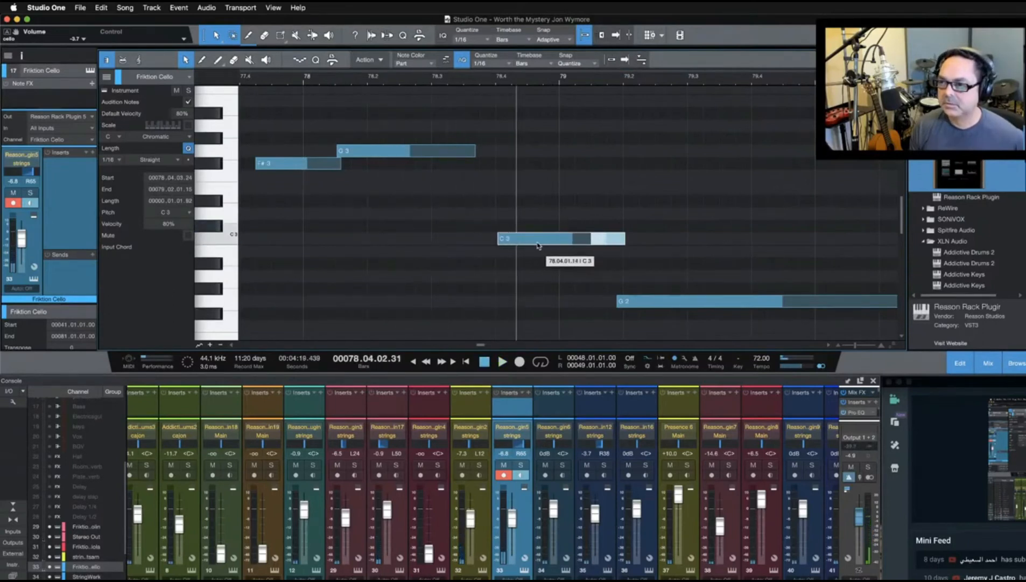
drag(536, 245, 616, 239)
click(249, 82)
key(space)
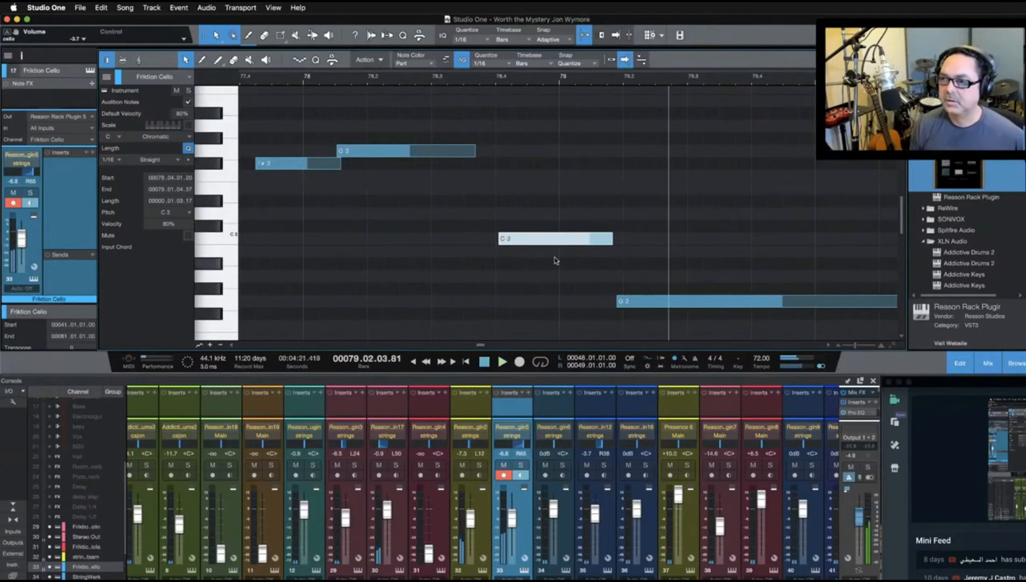
Shift the C3 note to about 78.03.04.79, shorten it to about 0.1.2.51, set its velocity to 60%, and replay the phrase
drag(617, 240, 572, 242)
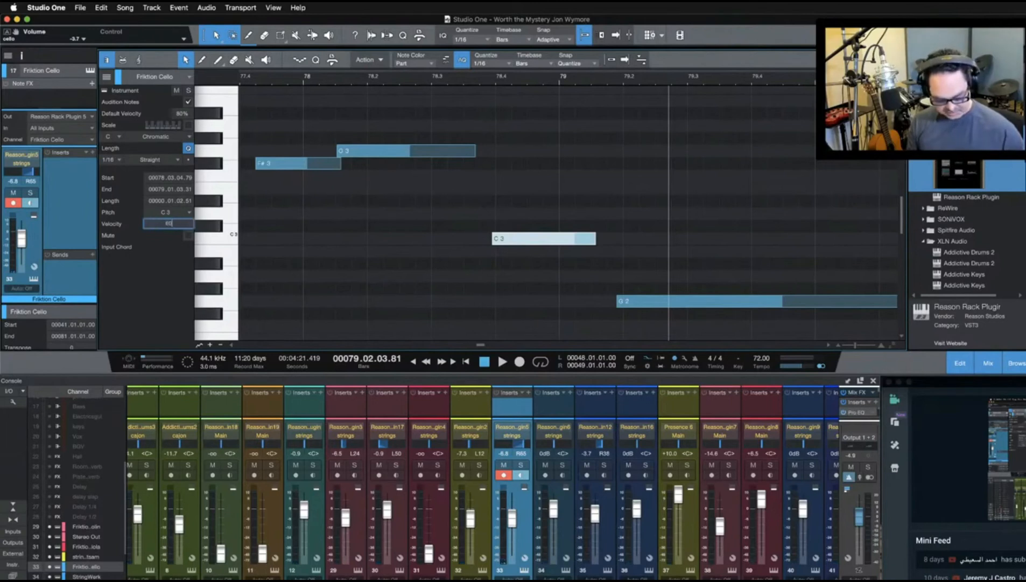
click(249, 80)
key(space)
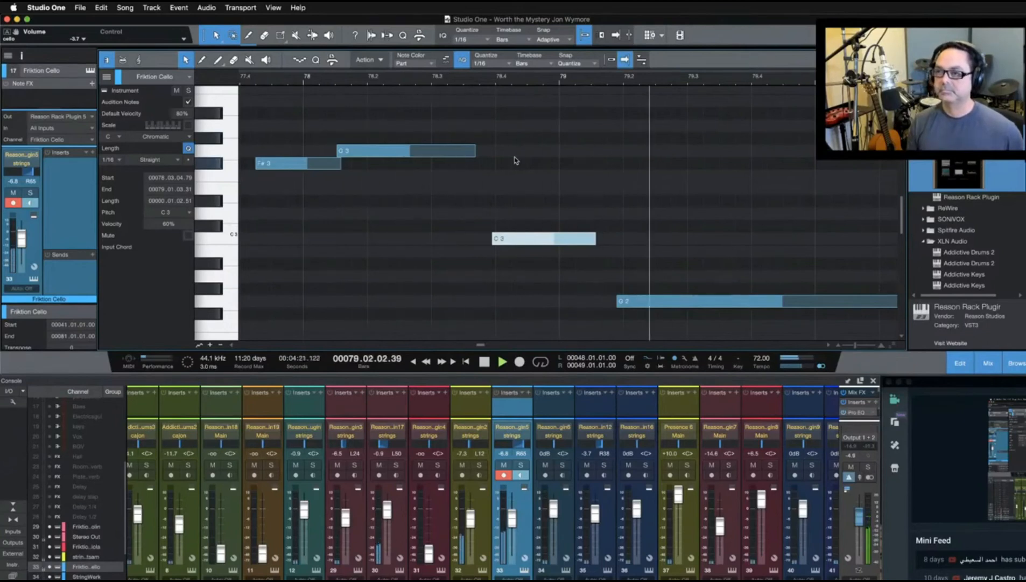
Lengthen the C3 note to about 0.1.3.30, nudge its start to about 78.03.04.42, and audition the phrase
drag(597, 238, 613, 238)
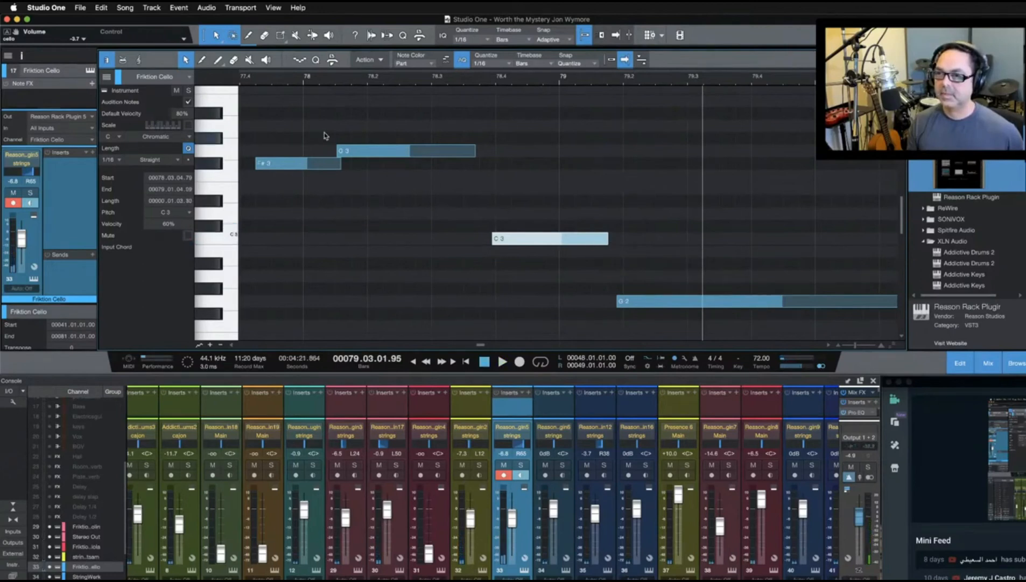
click(255, 76)
key(space)
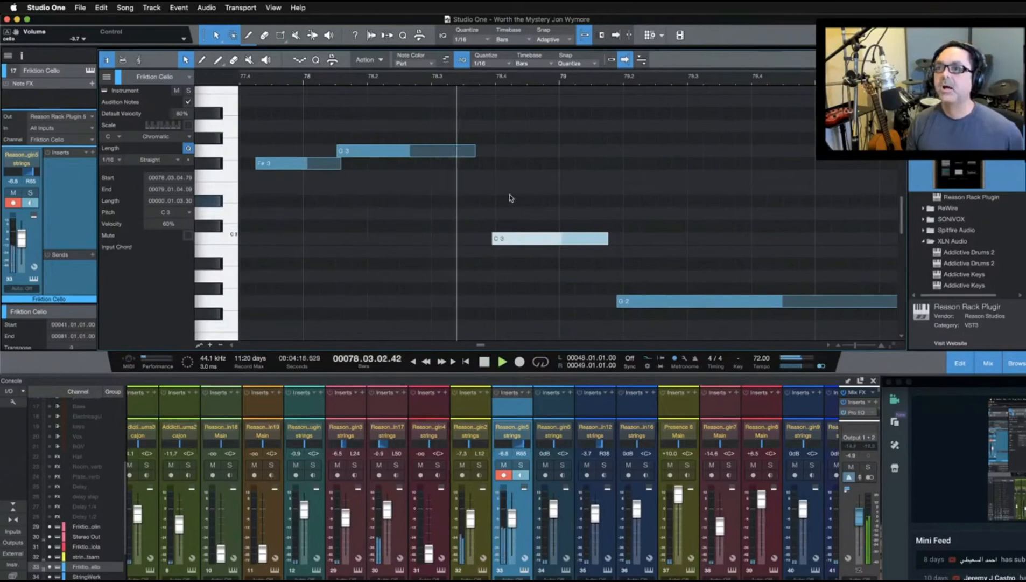
drag(520, 240, 514, 240)
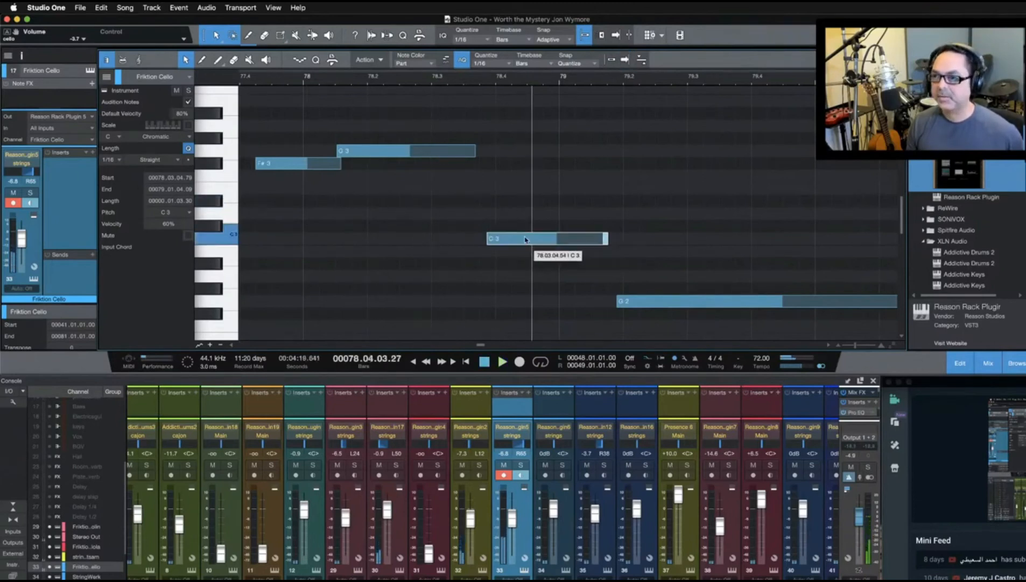
key(space)
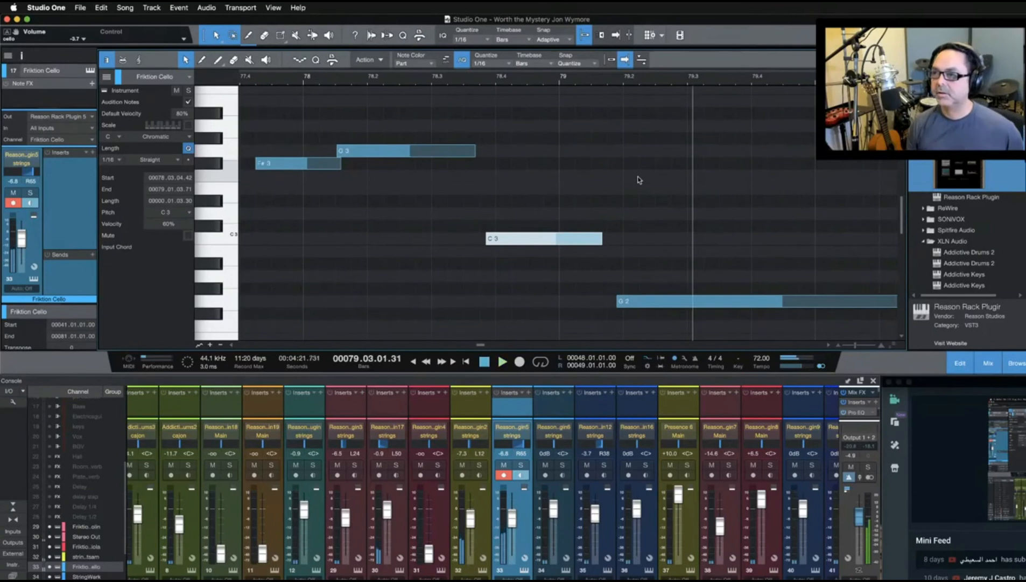
Move the long G2 note slightly later to about bar 79 beat 2, and audition it from bar 77 beat 4
drag(642, 304, 650, 304)
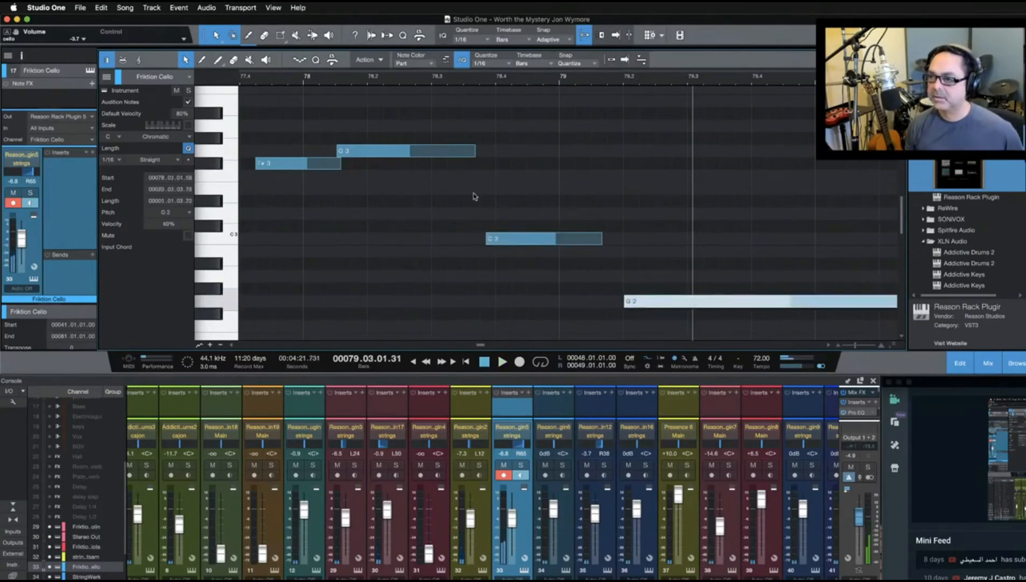
click(244, 80)
key(space)
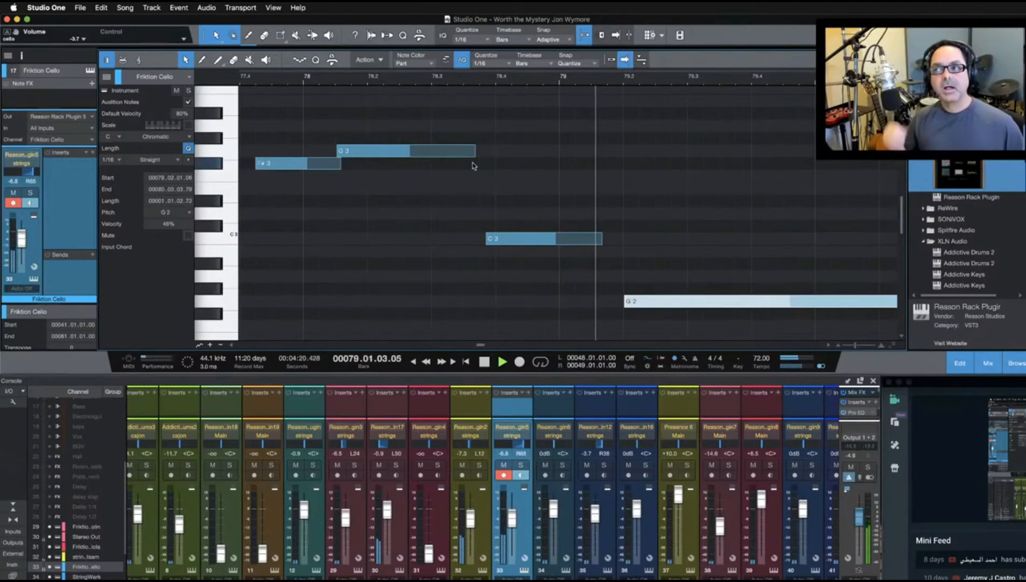
key(space)
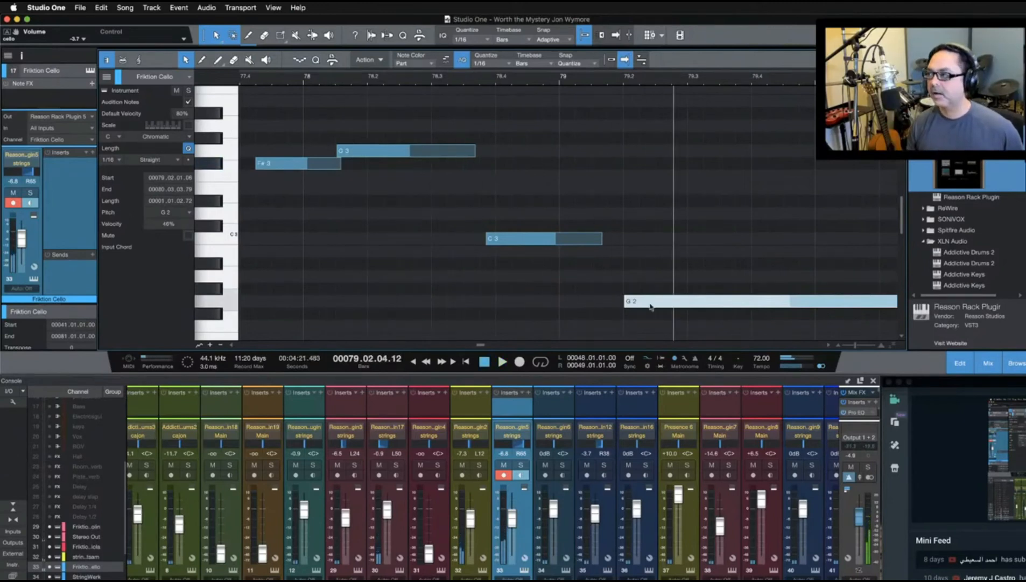
Nudge the G2 note later to about 79.02.01.60 and replay the cello ending from bar 77 beat 4
drag(658, 309, 666, 309)
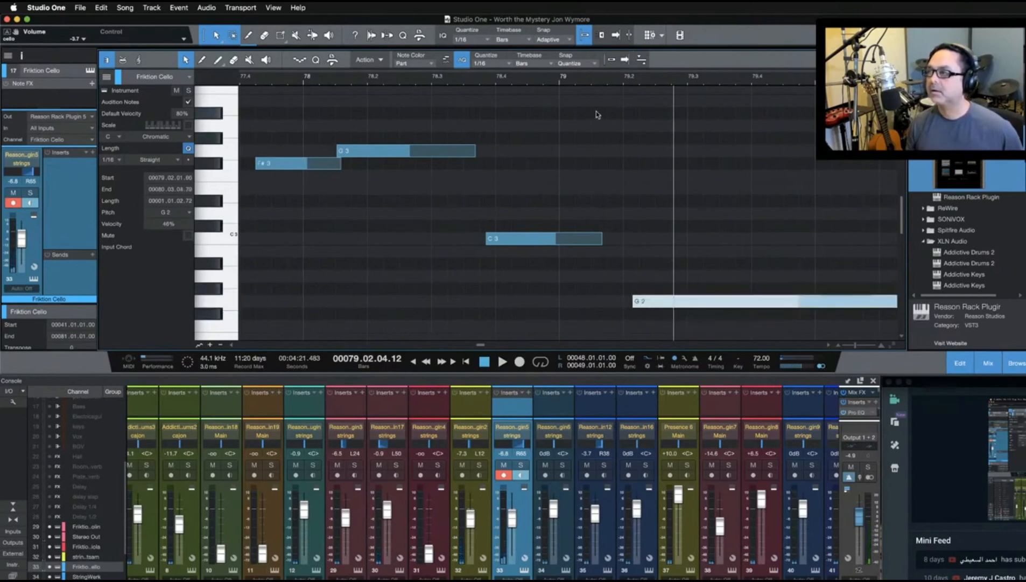
key(space)
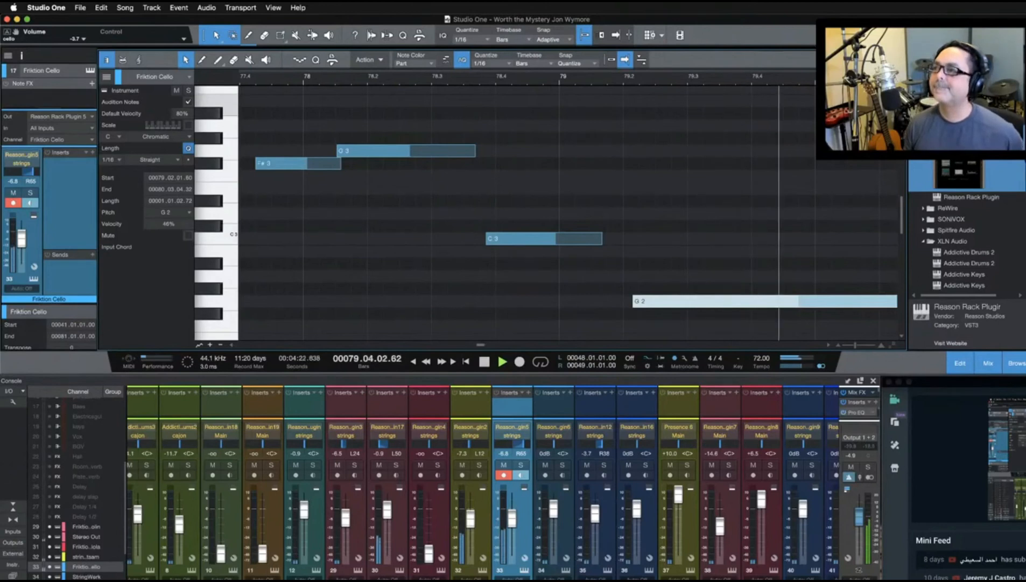
click(247, 84)
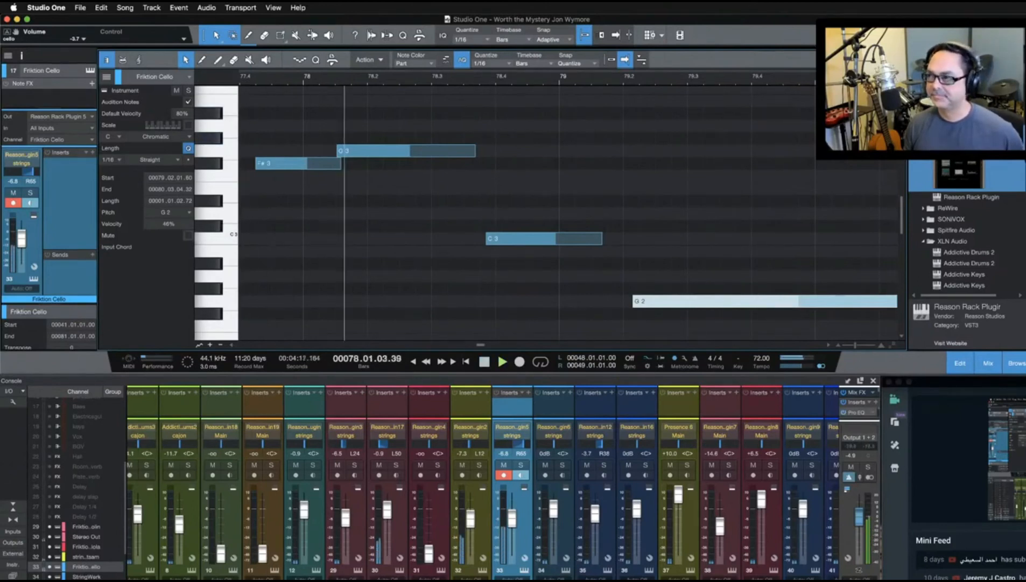
scroll(584, 99, up, 2)
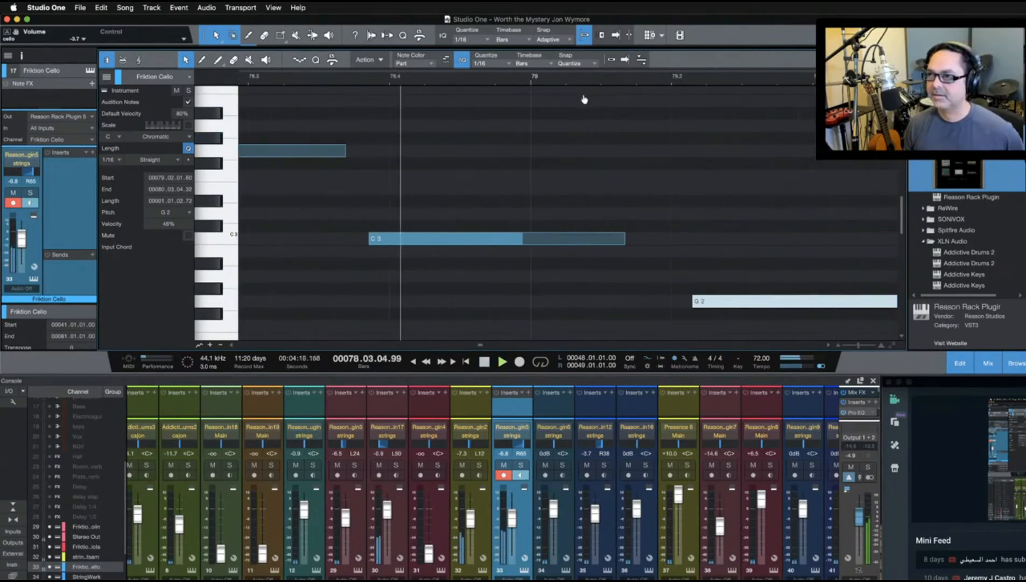
scroll(584, 99, down, 3)
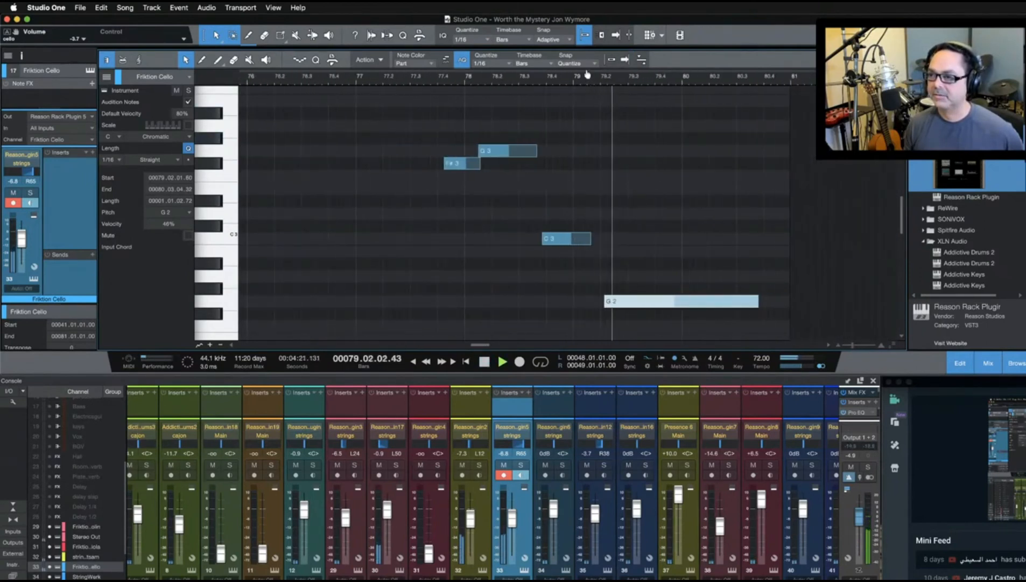
Pull the G2 note back to about 79.02.01.24 and play the phrase into bar 80
mouse_move(588, 76)
mouse_down()
mouse_move(590, 113)
mouse_move(596, 83)
mouse_up()
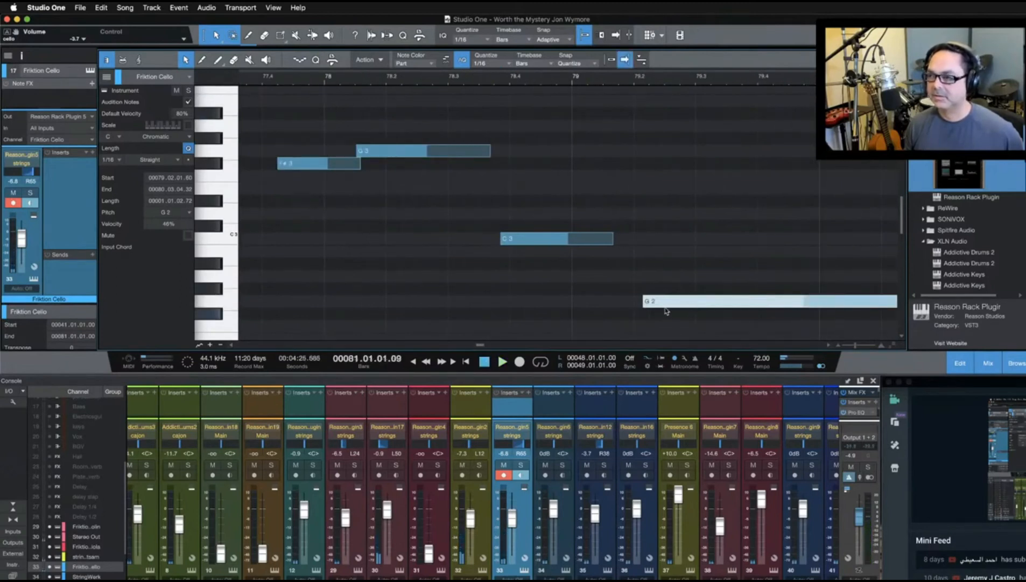
key(n)
drag(701, 301, 696, 301)
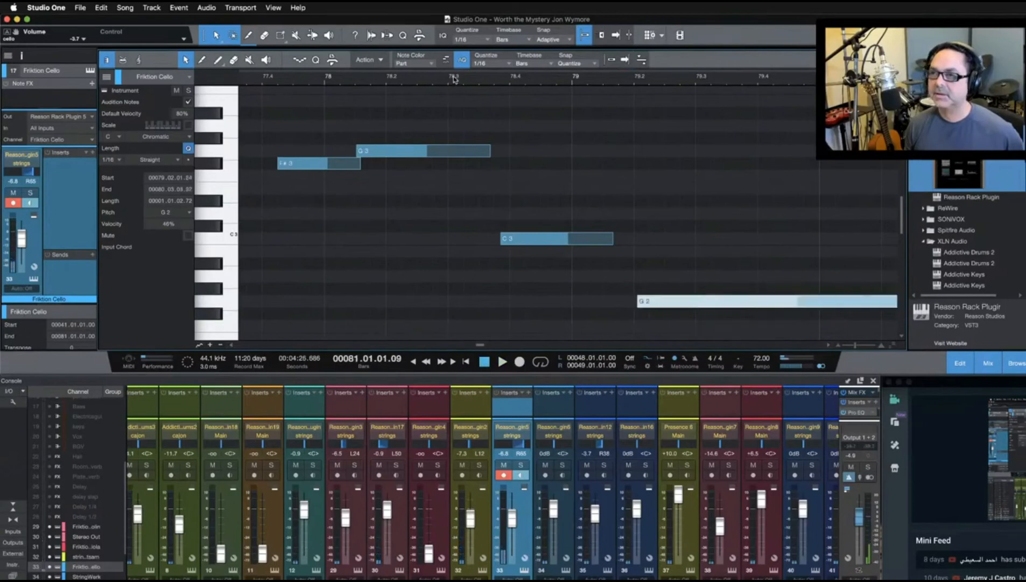
key(space)
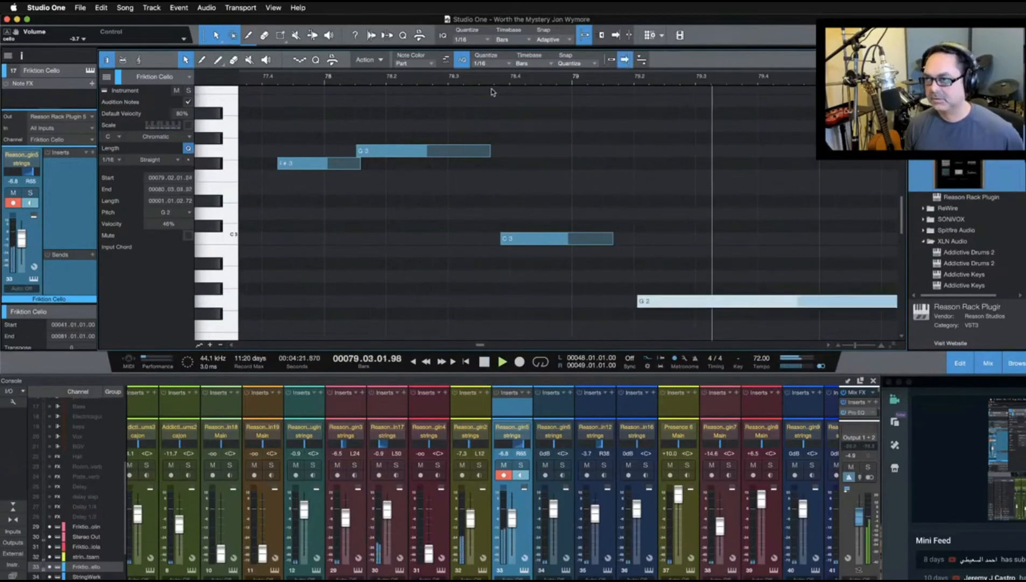
key(space)
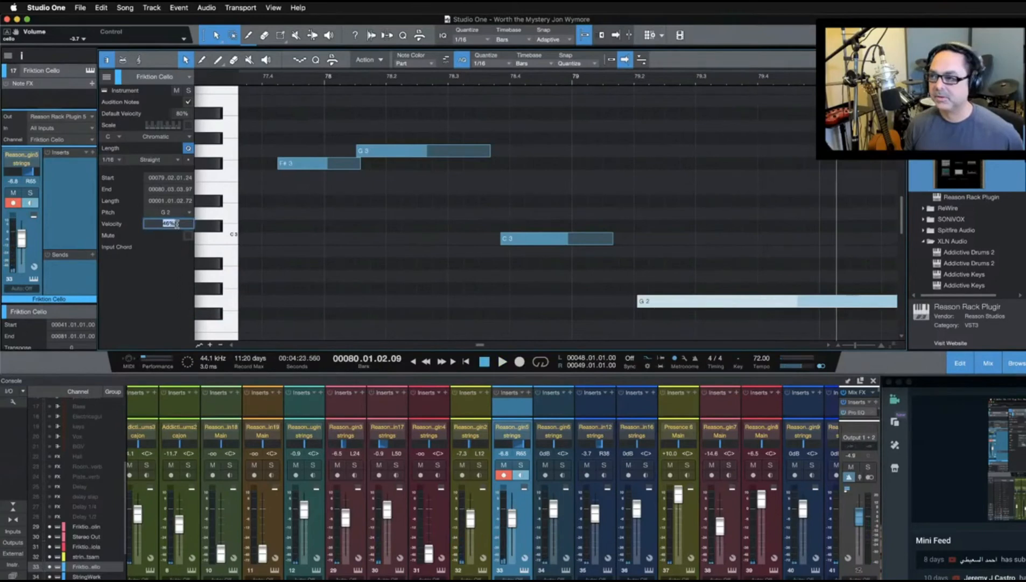
Play the cello ending from just before bar 77 beat 4 into bar 80, and return to the arrangement
click(262, 83)
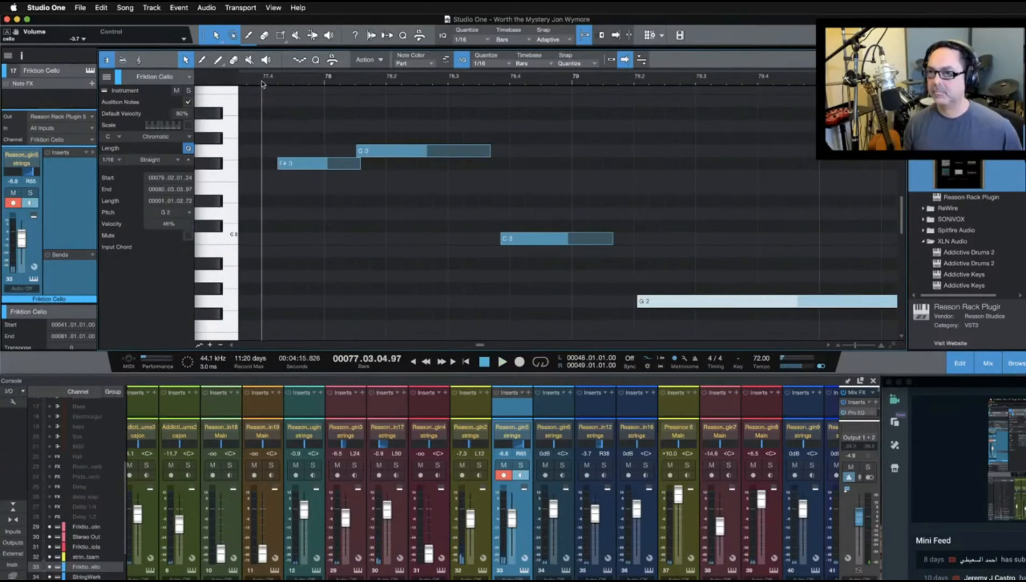
key(space)
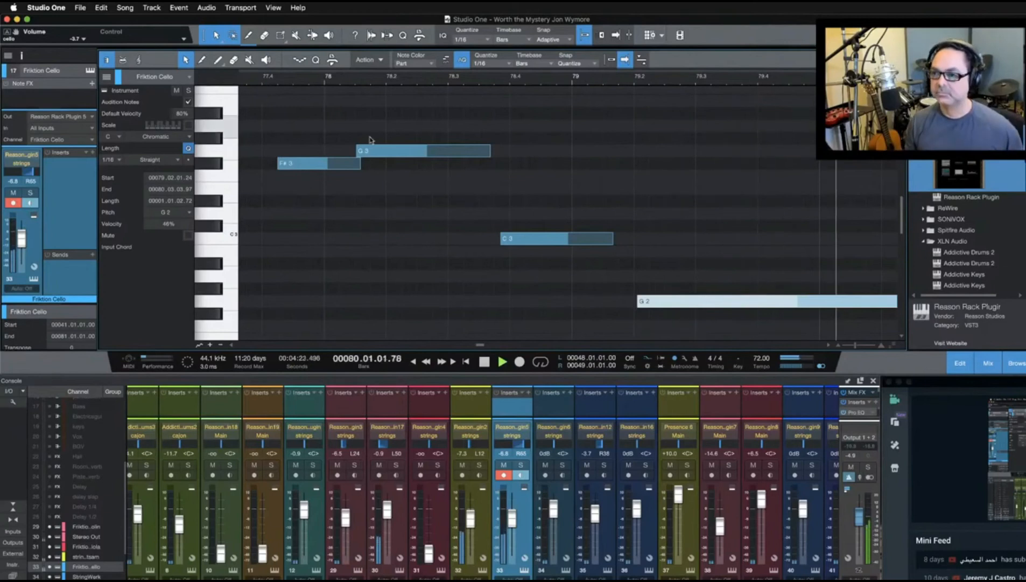
key(F2)
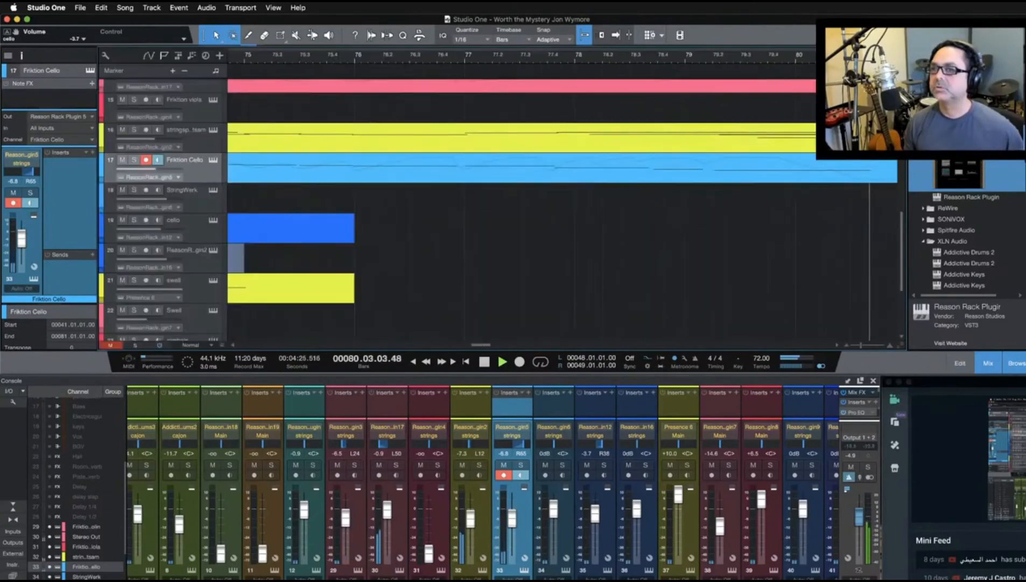
Stop playback and review the arrangement from the cello ending back through the choruses and the bridge
key(space)
scroll(756, 239, right, 5)
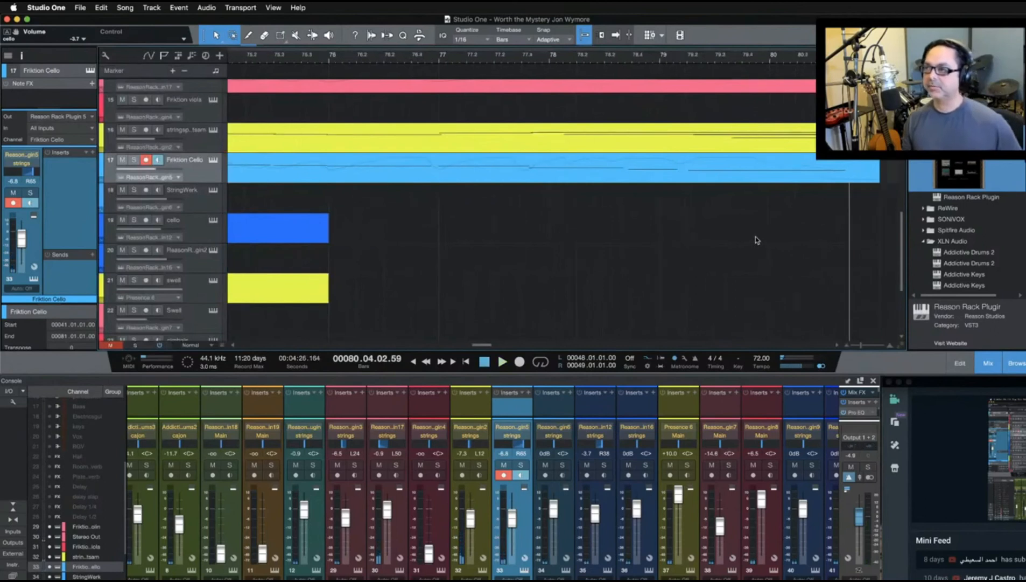
scroll(756, 239, left, 1)
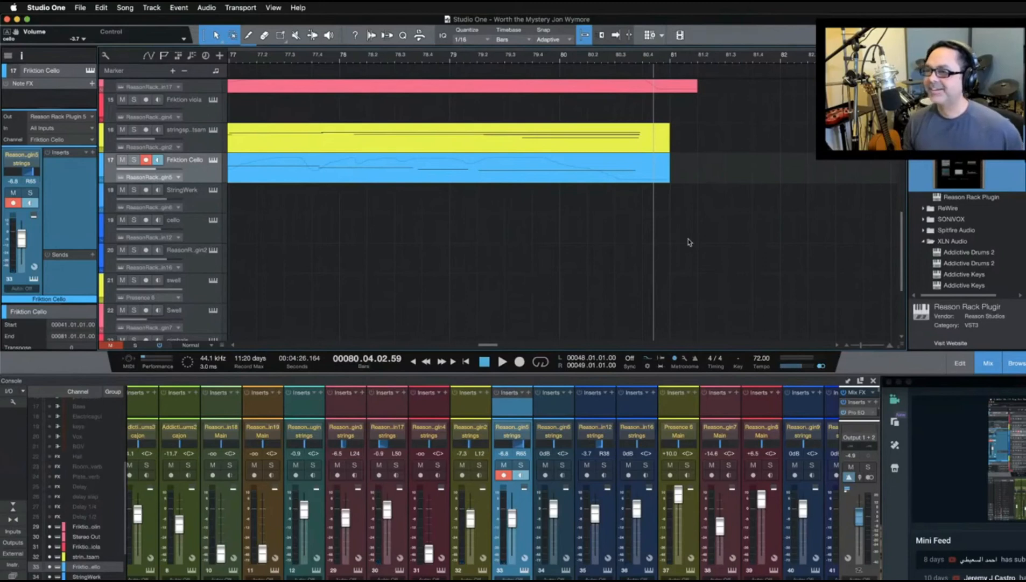
scroll(687, 241, left, 5)
key(w)
key(w)
scroll(685, 240, down, 2)
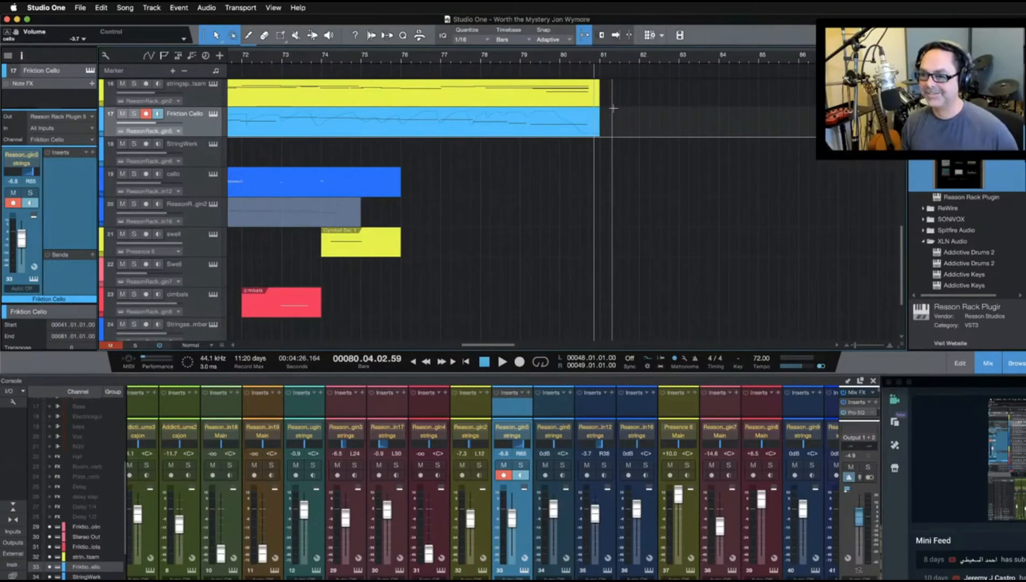
scroll(614, 103, left, 6)
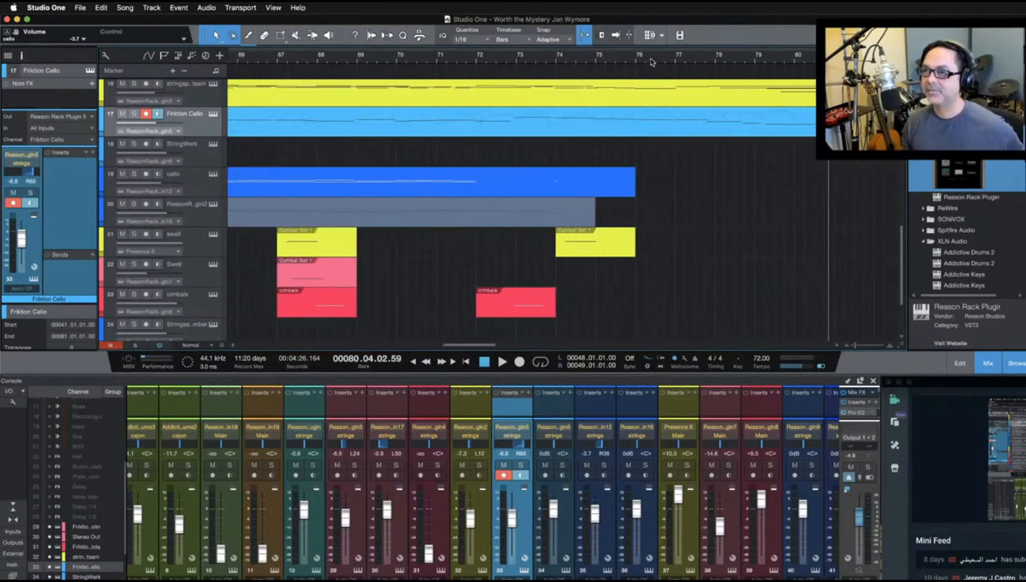
scroll(650, 62, left, 10)
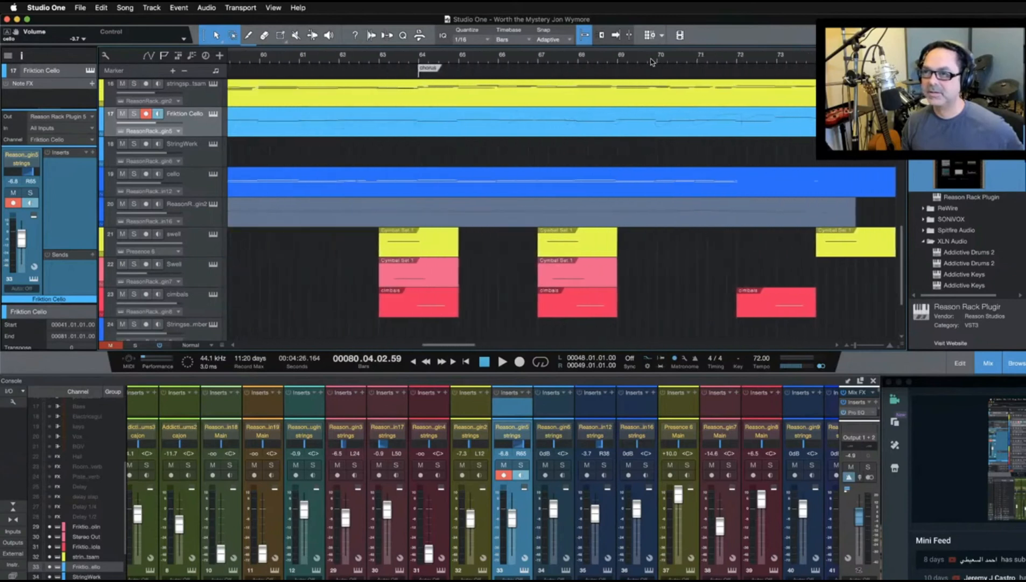
scroll(650, 62, left, 8)
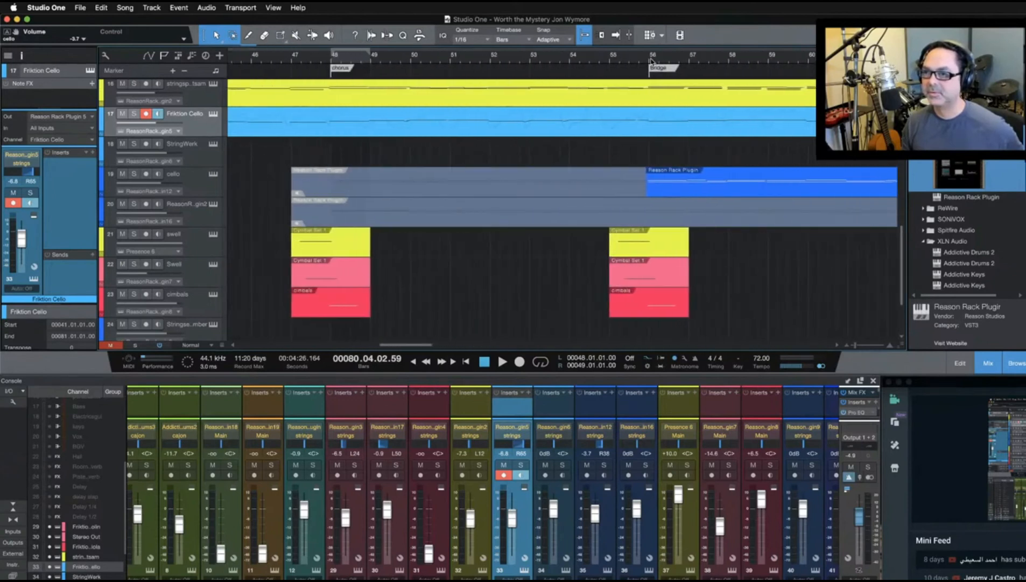
scroll(652, 62, right, 8)
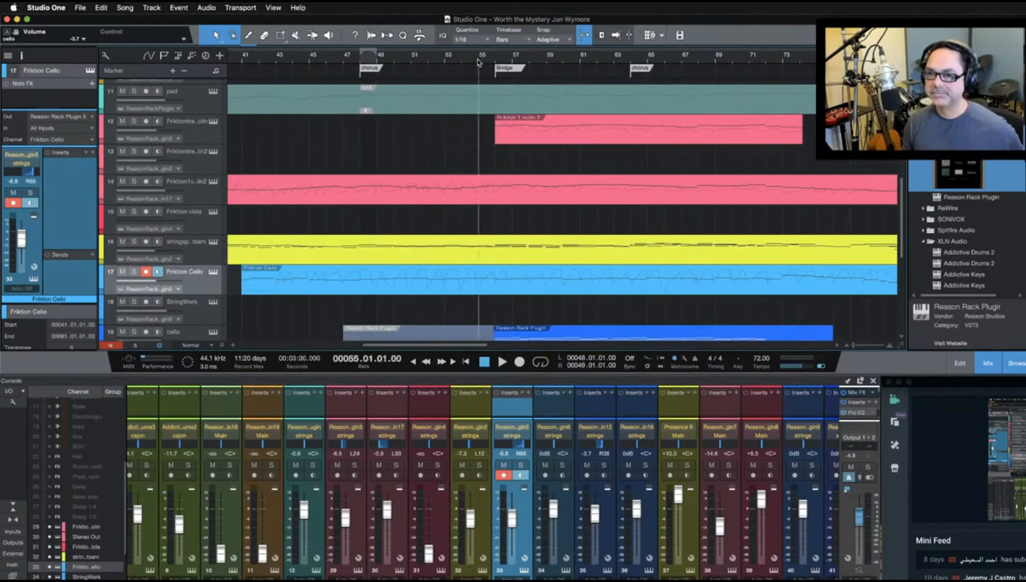
Disarm the Friktion Cello track, play the strings from bar 55, and lower the cello channel to about -6.5 dB
click(146, 272)
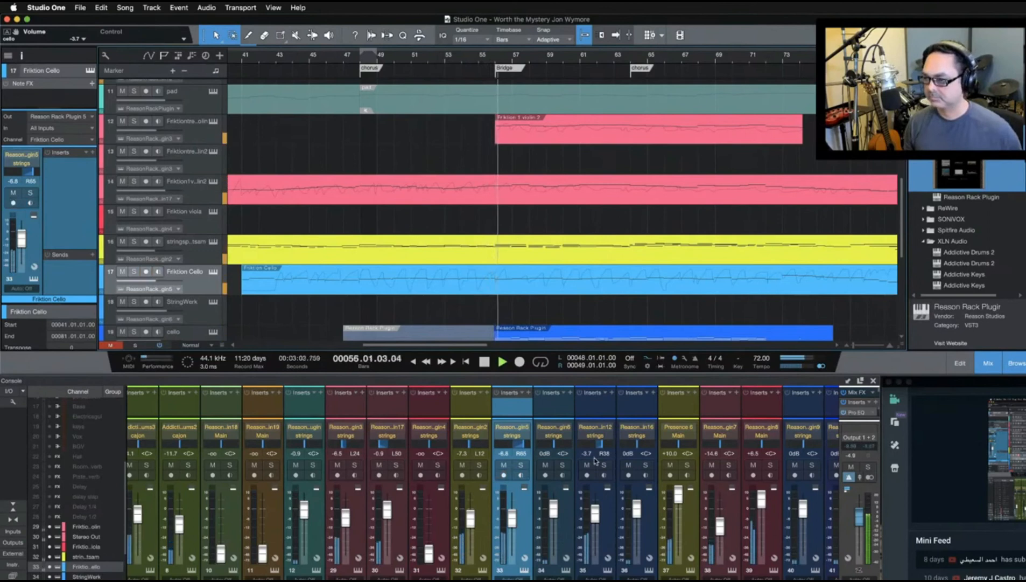
scroll(588, 460, right, 1)
scroll(589, 459, right, 2)
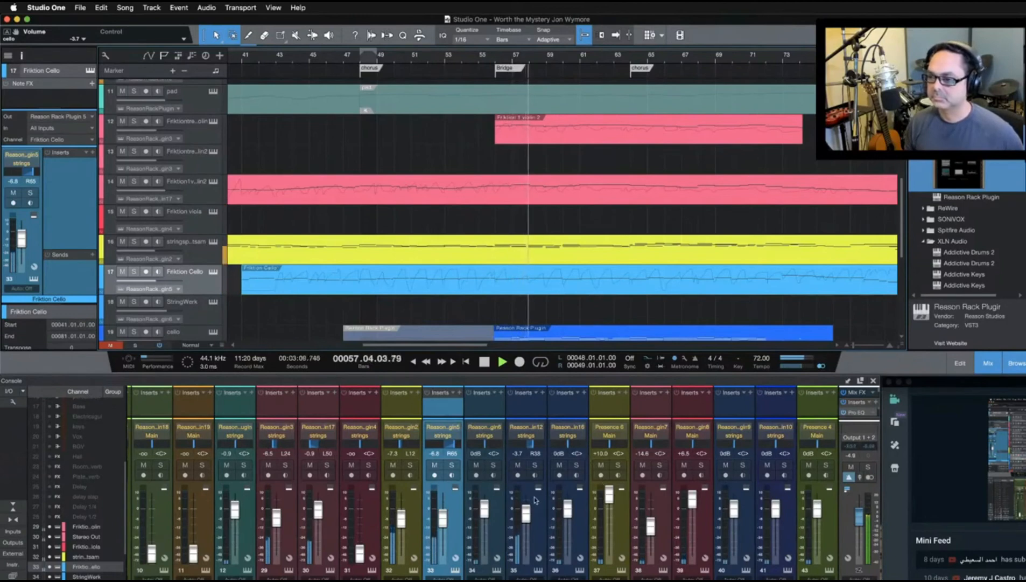
click(534, 465)
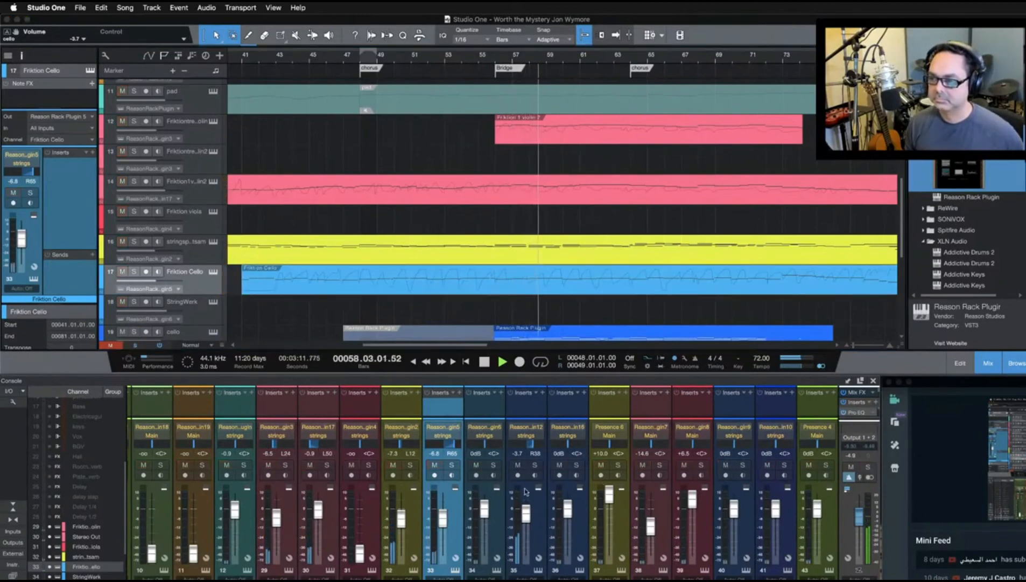
drag(527, 517, 527, 521)
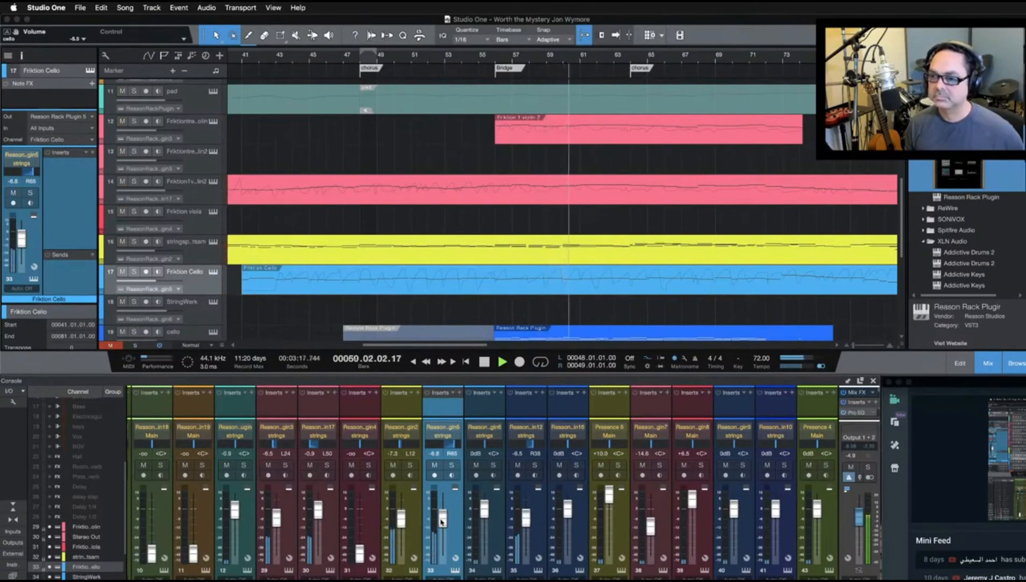
Lower the Friktion Cello channel to about -10.6 dB and briefly solo it to check its sound
drag(443, 525, 445, 527)
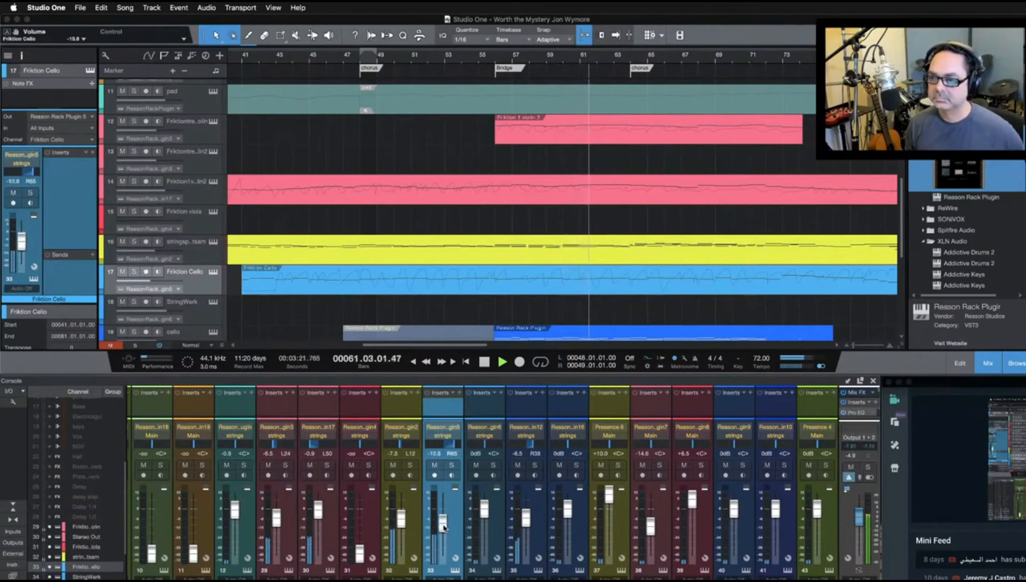
click(451, 465)
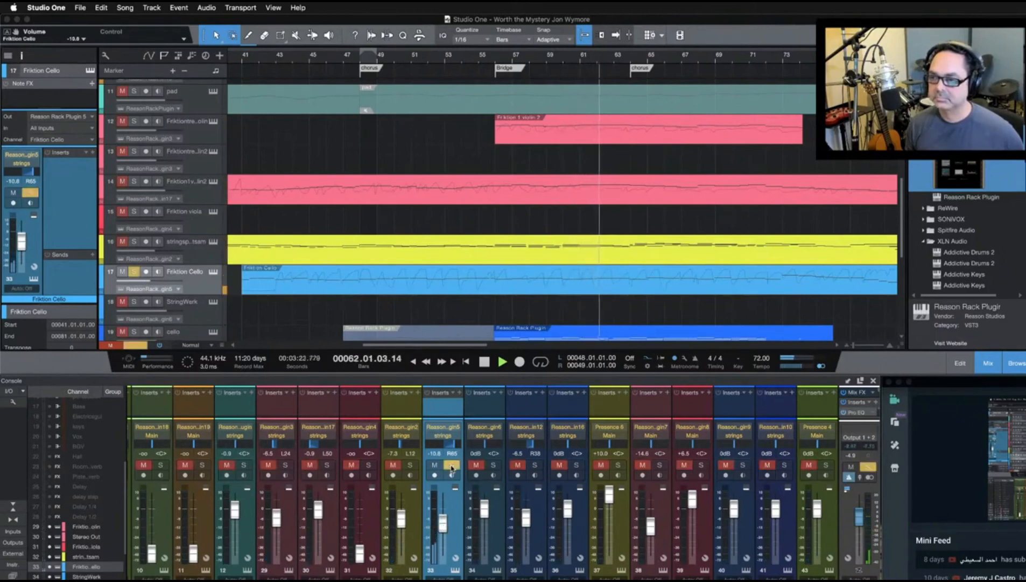
click(451, 466)
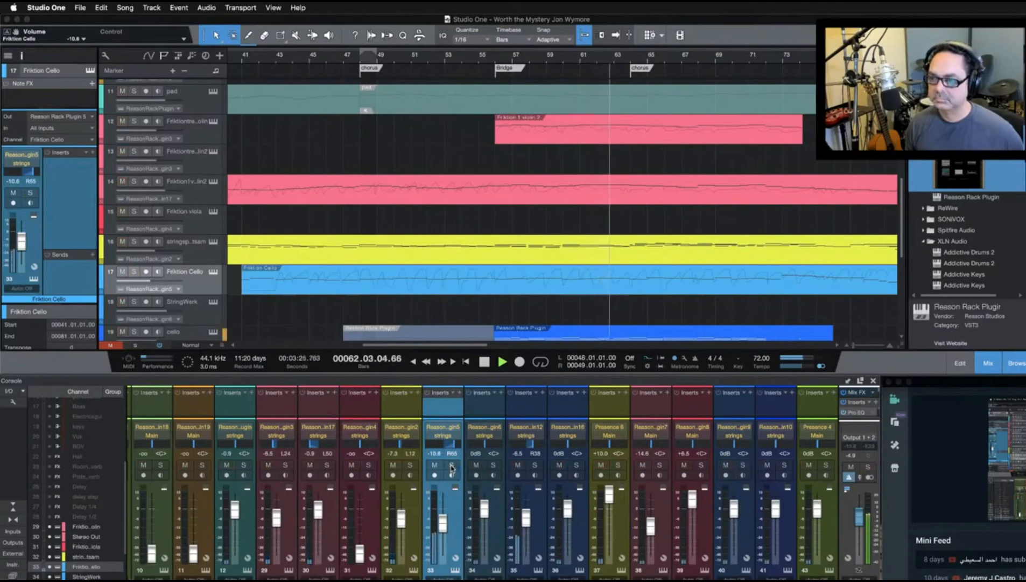
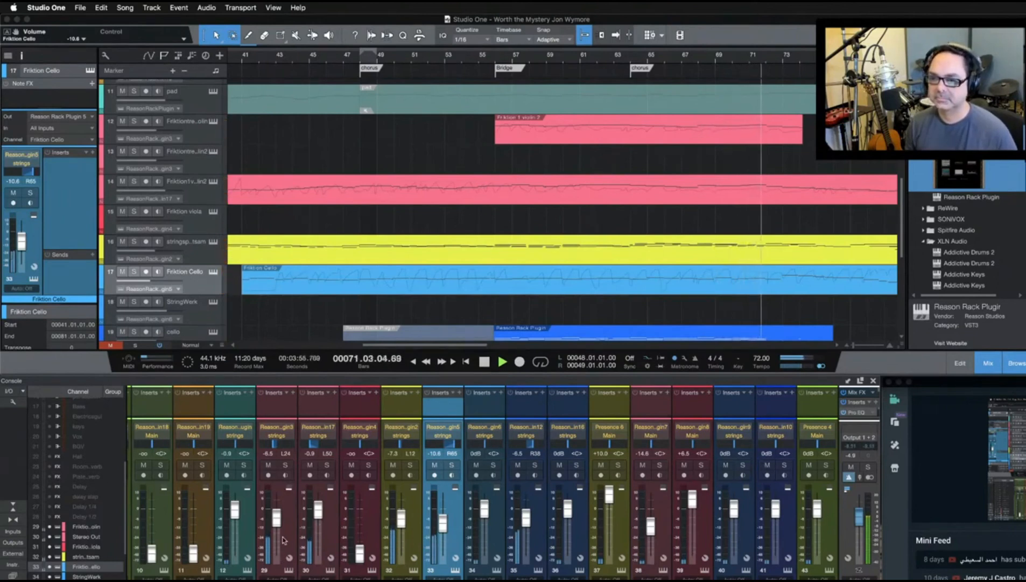
Lower the Friktion1violin channel to -13.4 dB while the ending plays
drag(278, 525, 278, 530)
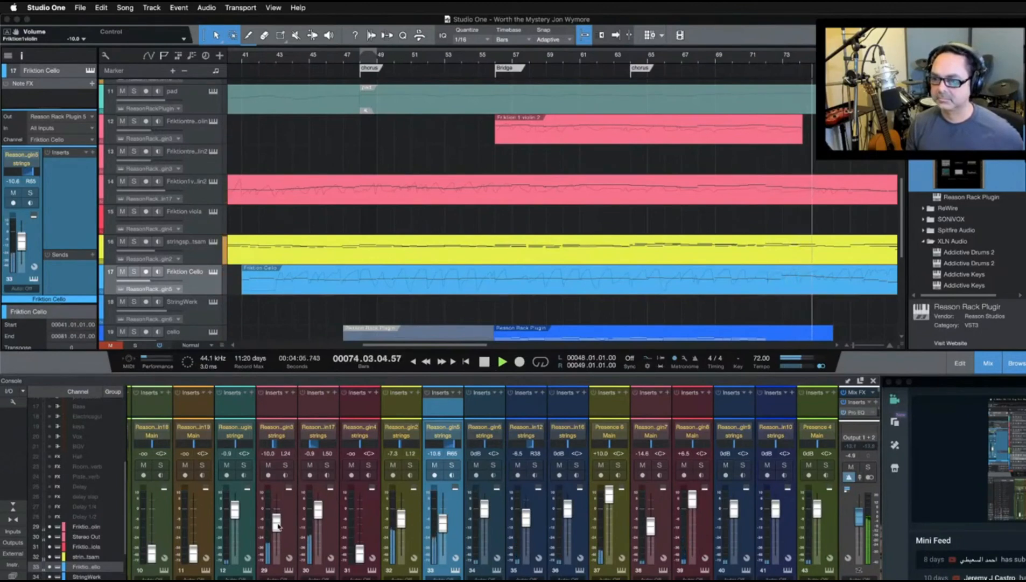
drag(277, 523, 279, 528)
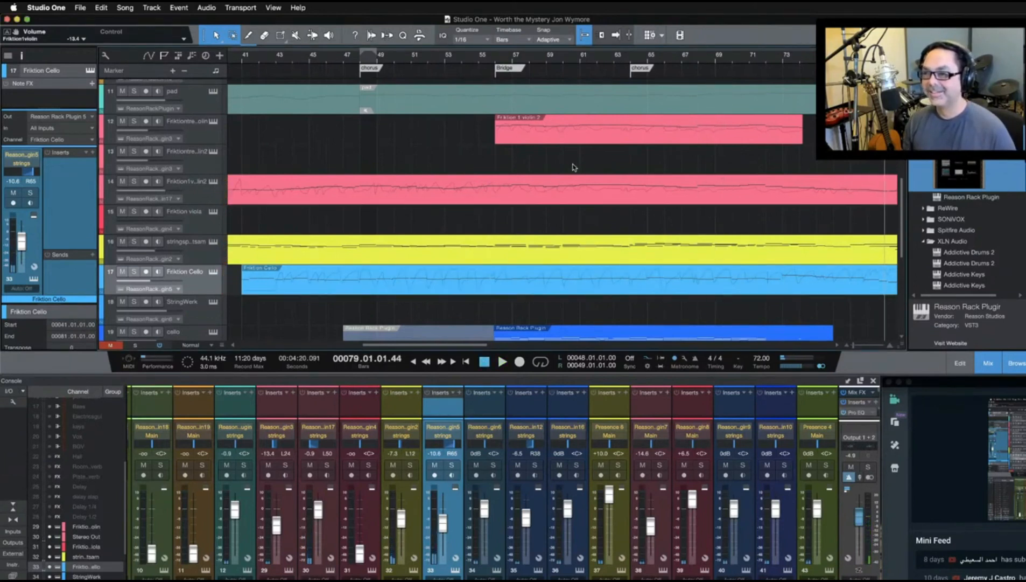
Inspect the Friktion instrument on track 14 and look over the string parts from verse 2 to the ending
scroll(572, 167, left, 5)
scroll(572, 167, left, 1)
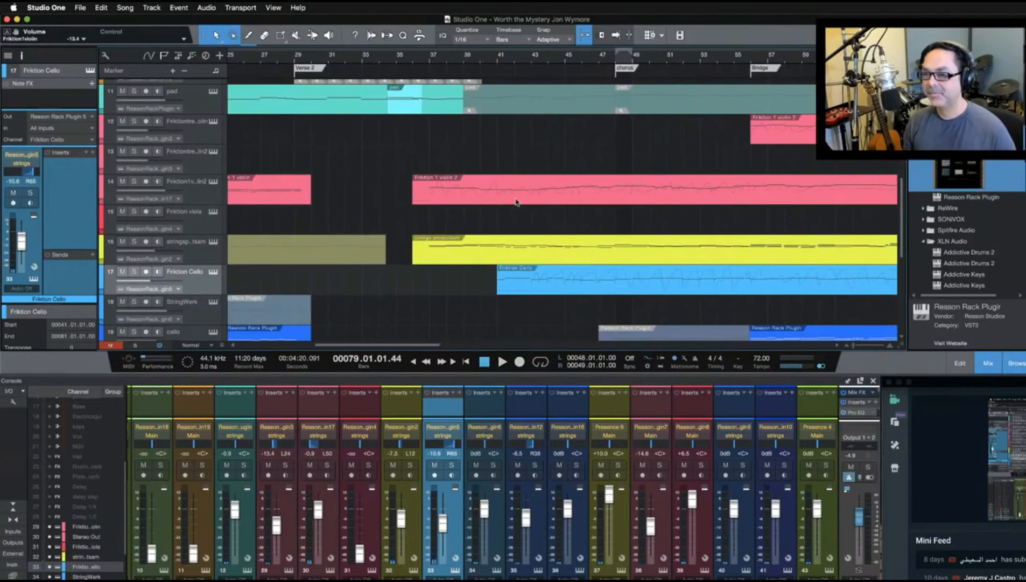
click(214, 182)
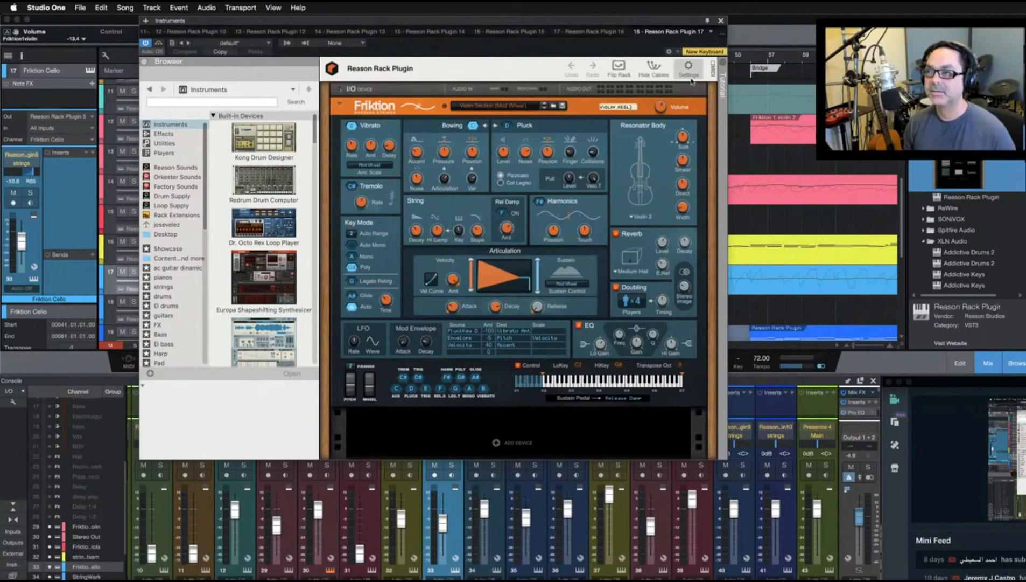
click(721, 21)
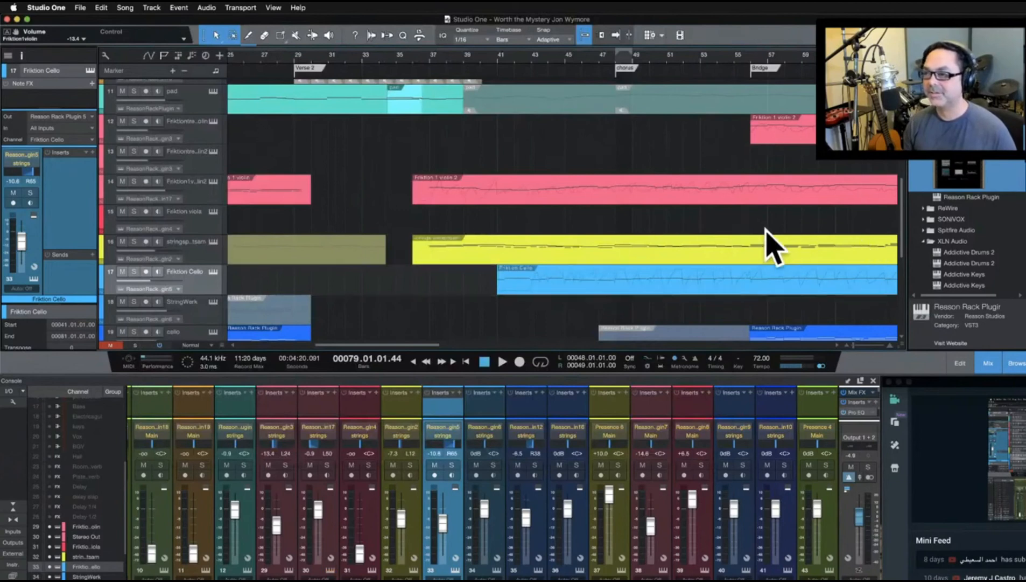
scroll(773, 248, right, 10)
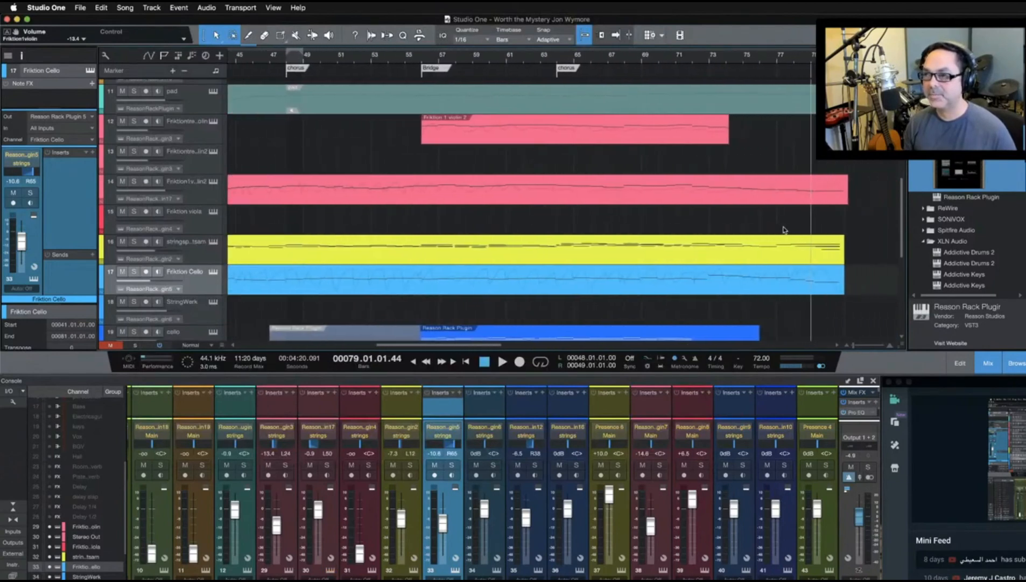
scroll(783, 230, left, 9)
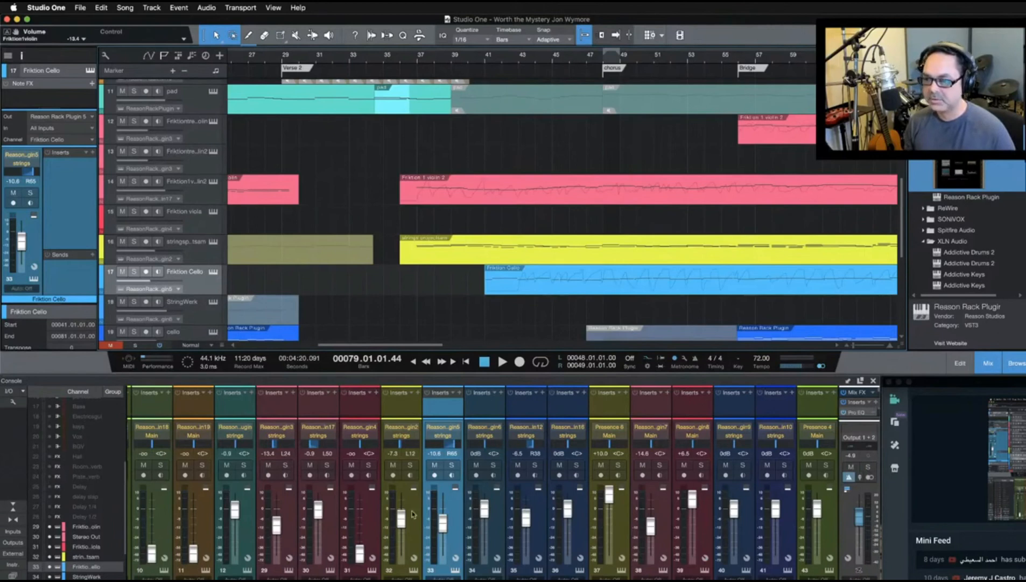
Solo the string channels in the console and add a strings bus channel beside them
click(326, 466)
click(285, 465)
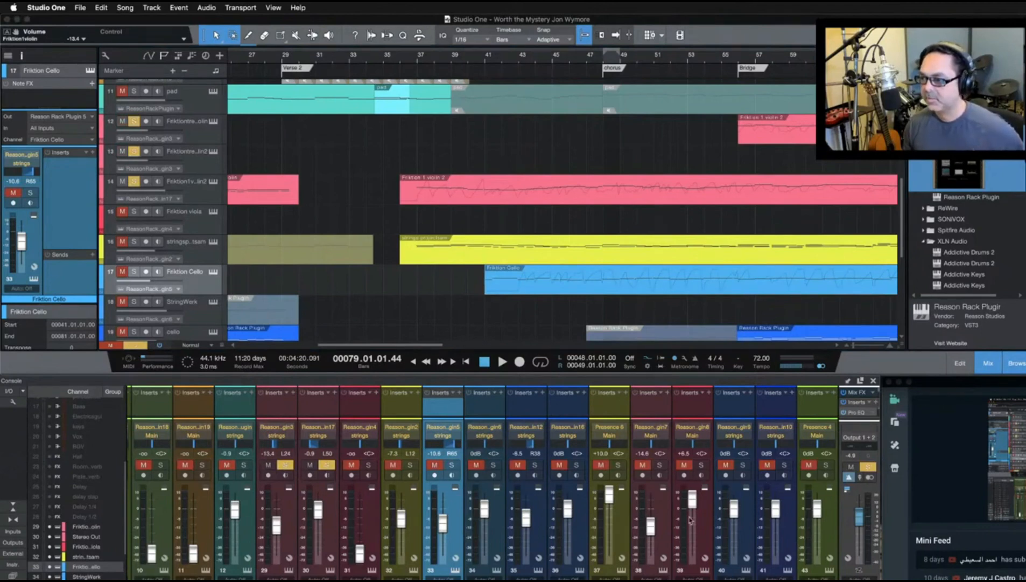
click(451, 467)
click(455, 466)
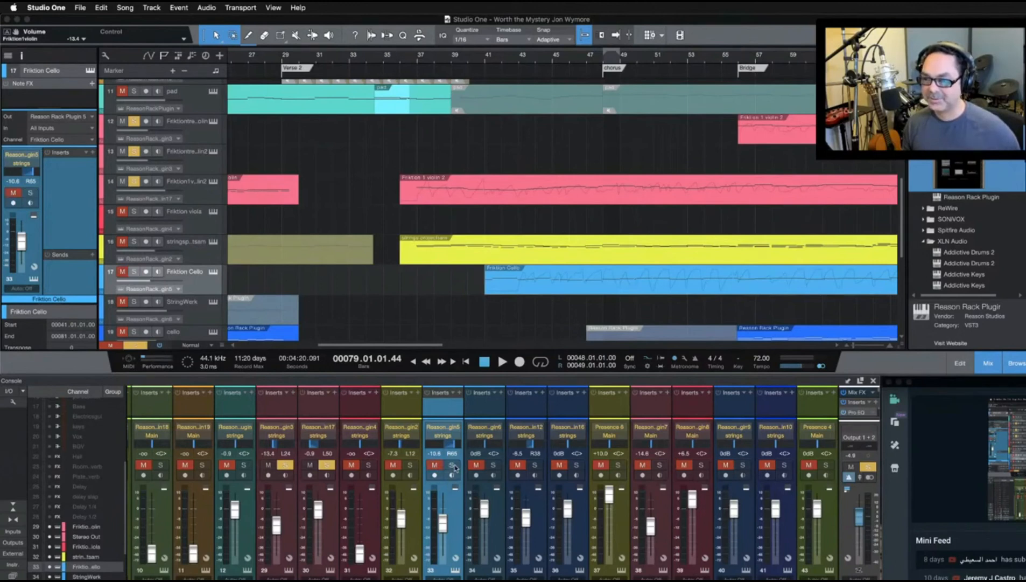
click(534, 465)
click(452, 466)
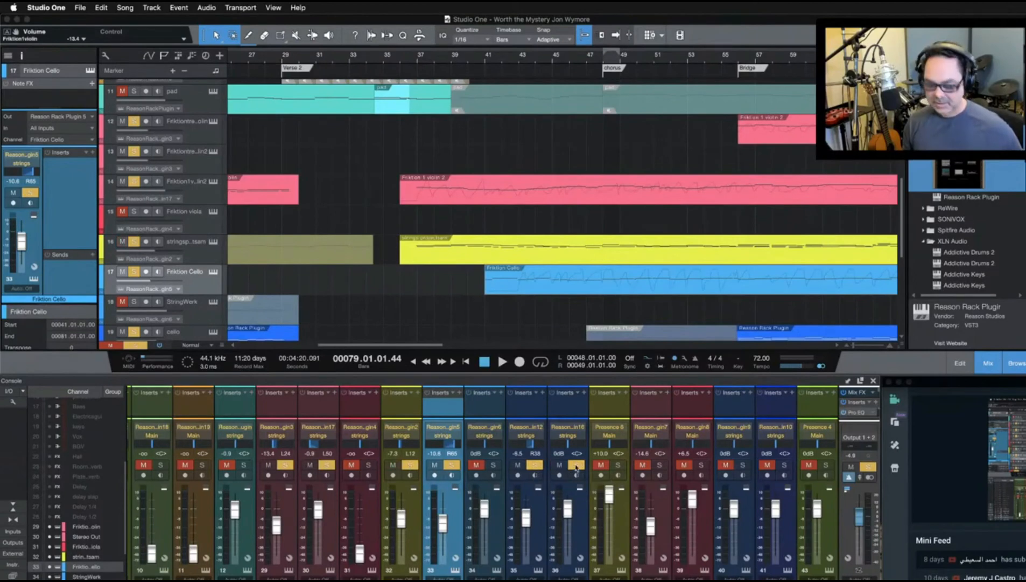
right_click(579, 514)
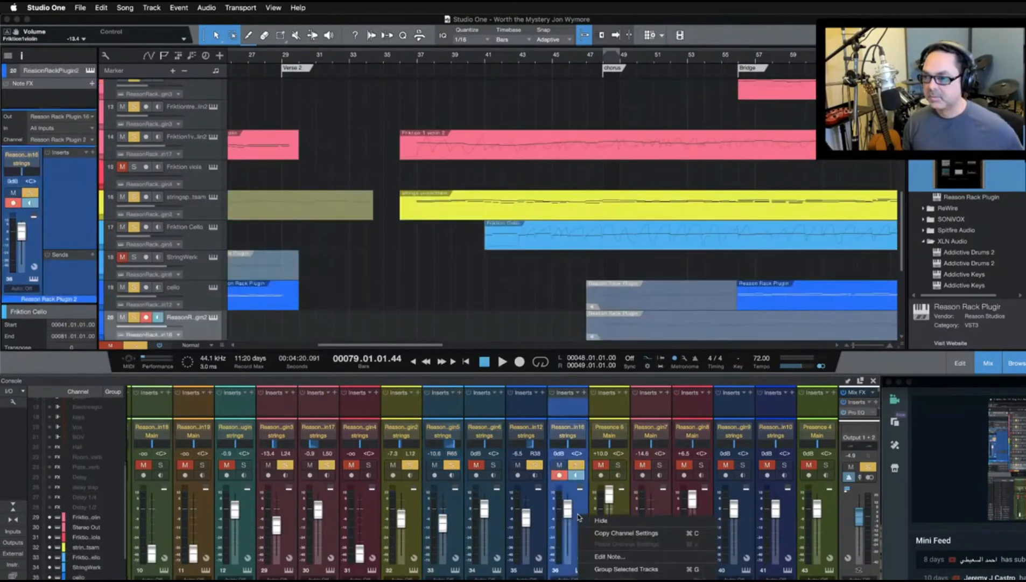
click(619, 580)
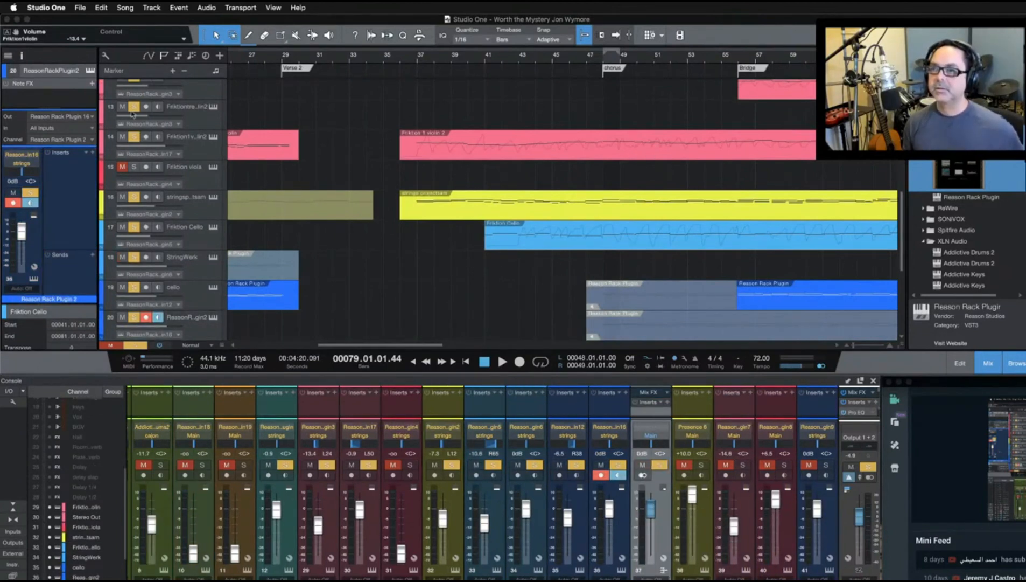
Play the soloed strings from bar 36, select the Friktion viola channel, and look over the tracks during playback
click(388, 58)
key(space)
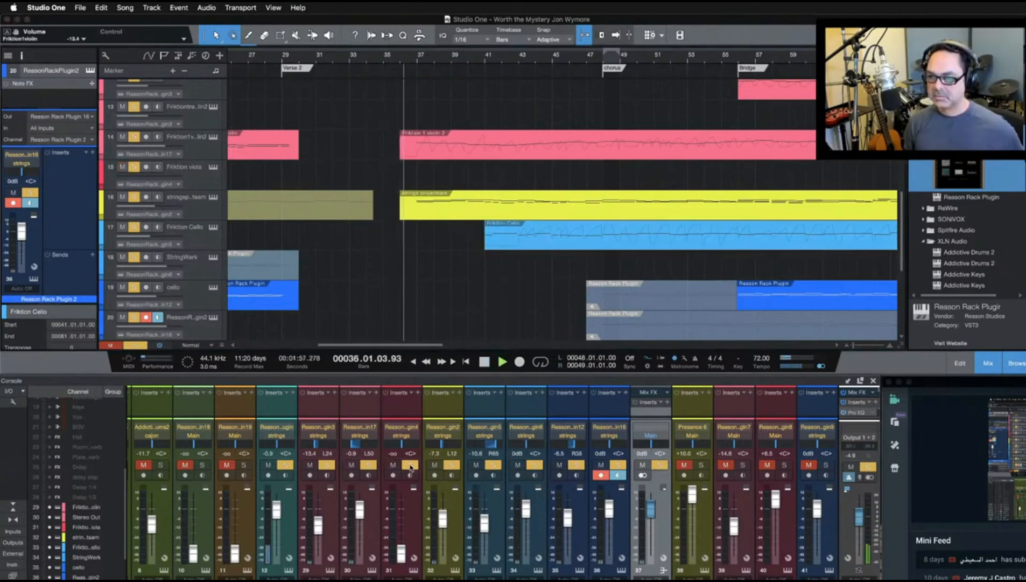
click(414, 512)
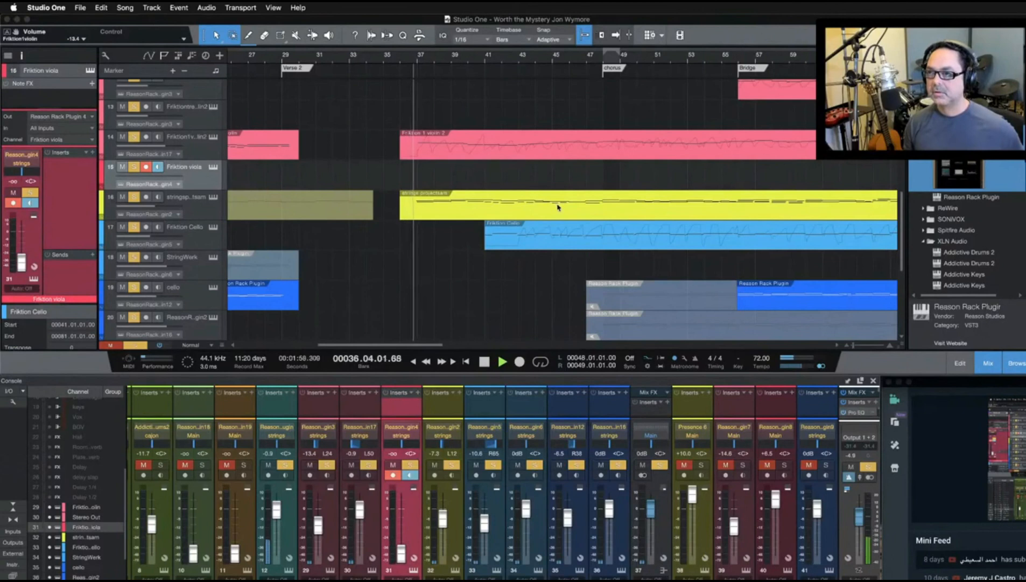
scroll(558, 208, down, 5)
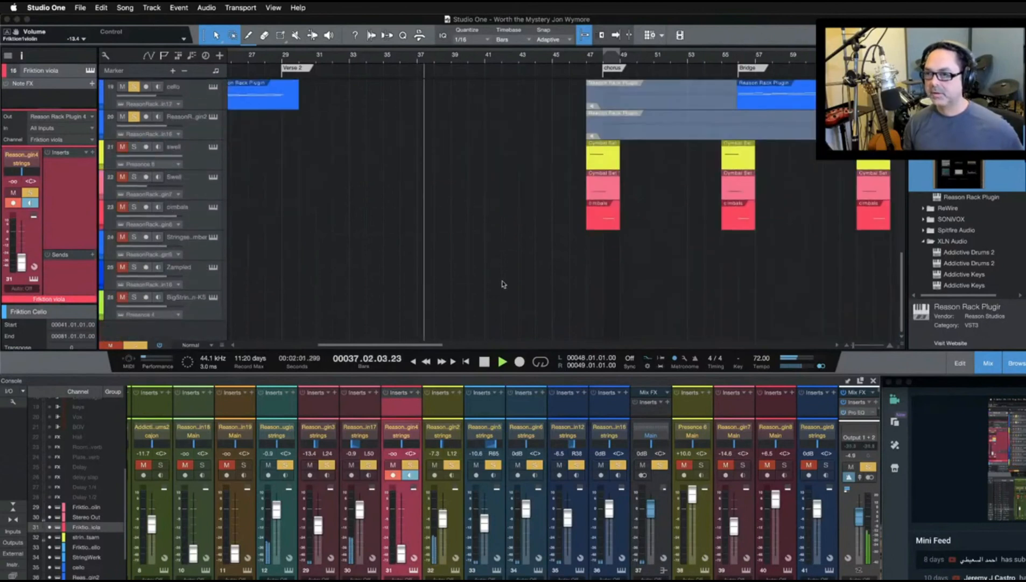
scroll(706, 298, up, 5)
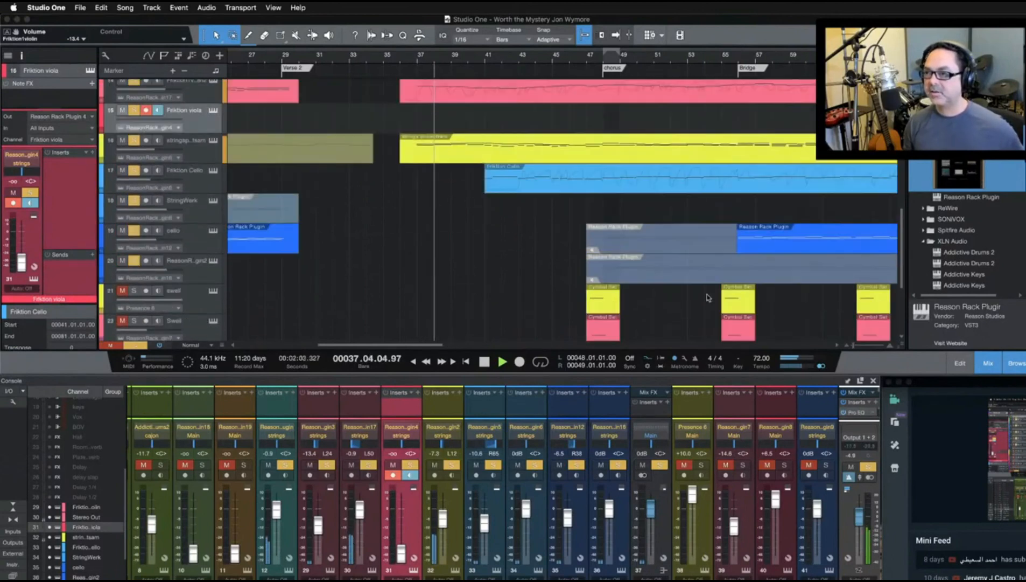
scroll(707, 297, up, 5)
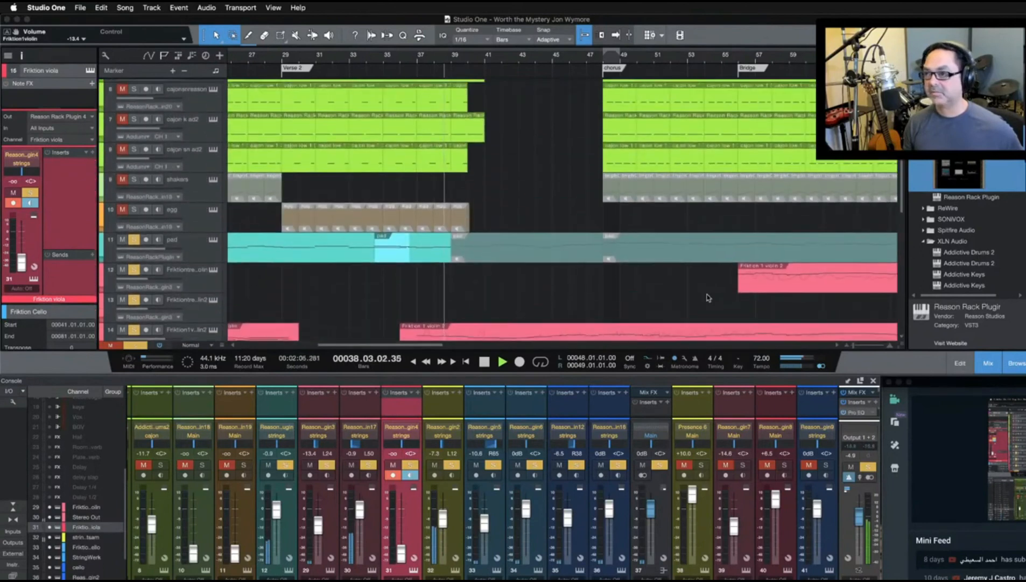
scroll(707, 297, down, 4)
scroll(707, 298, down, 1)
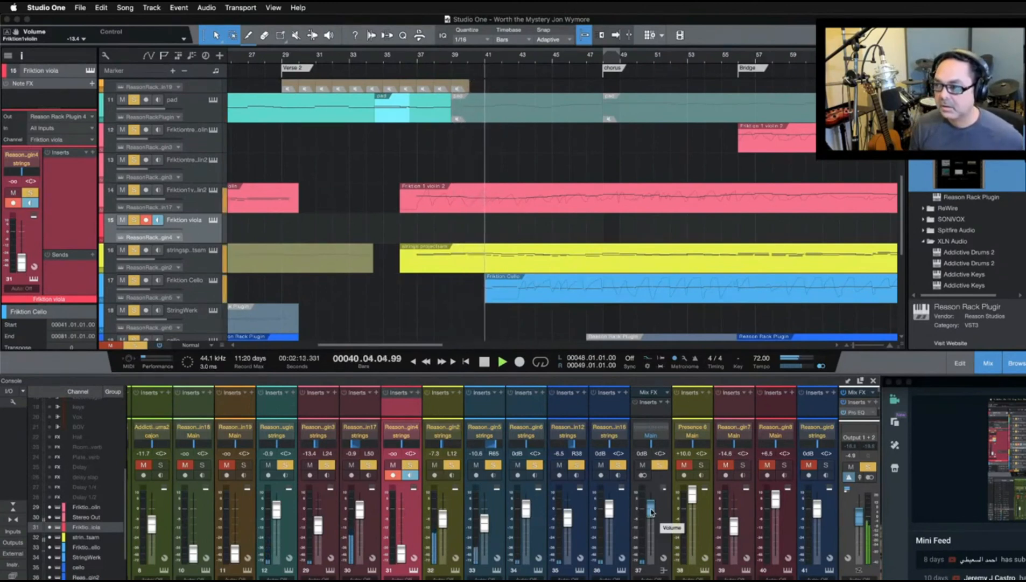
Set the strings bus level to +0.5 dB and route channels 33, 32 and 31 to the strings bus
mouse_move(652, 510)
mouse_down()
mouse_move(653, 547)
mouse_move(652, 507)
mouse_up()
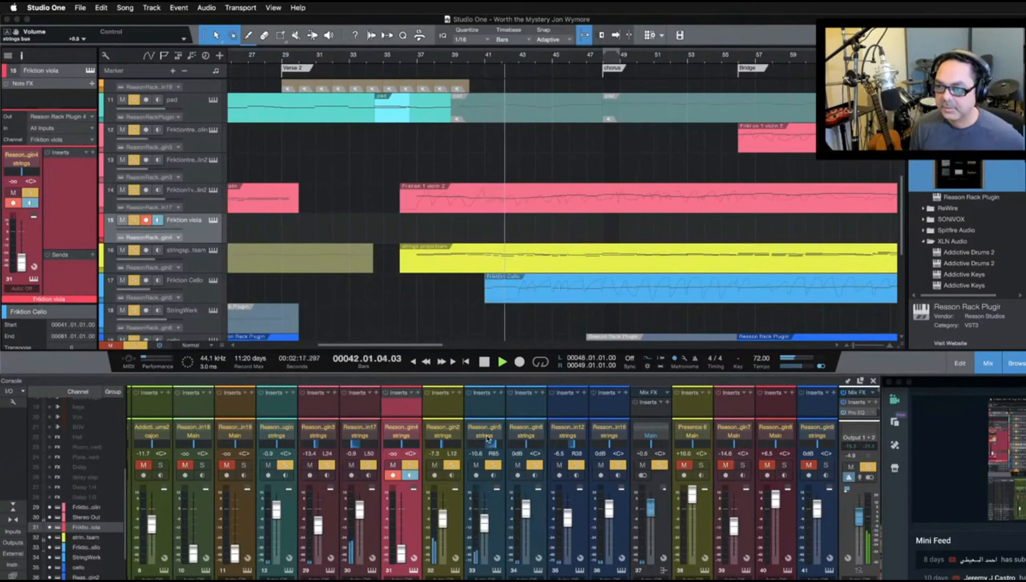
click(488, 437)
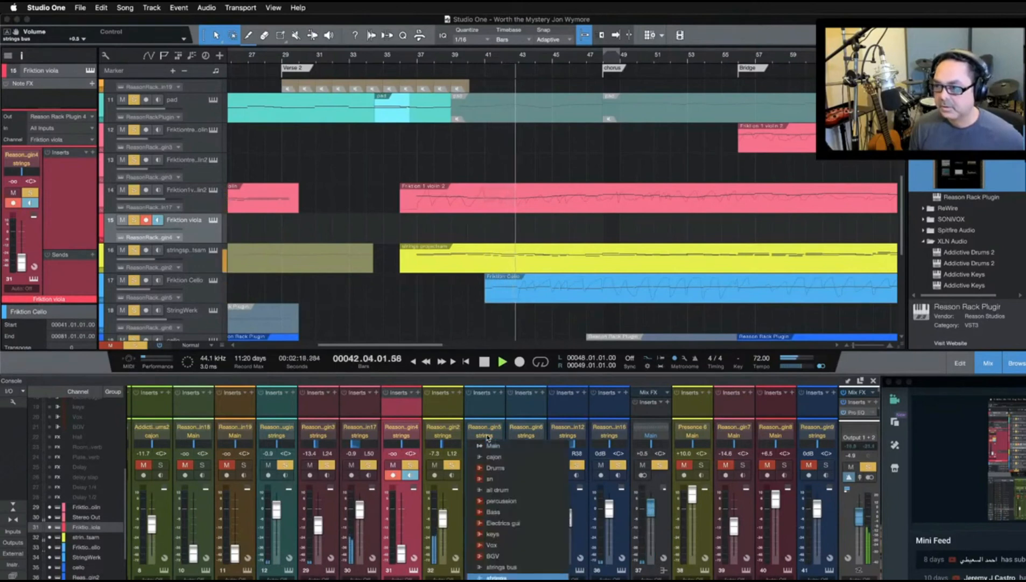
click(509, 568)
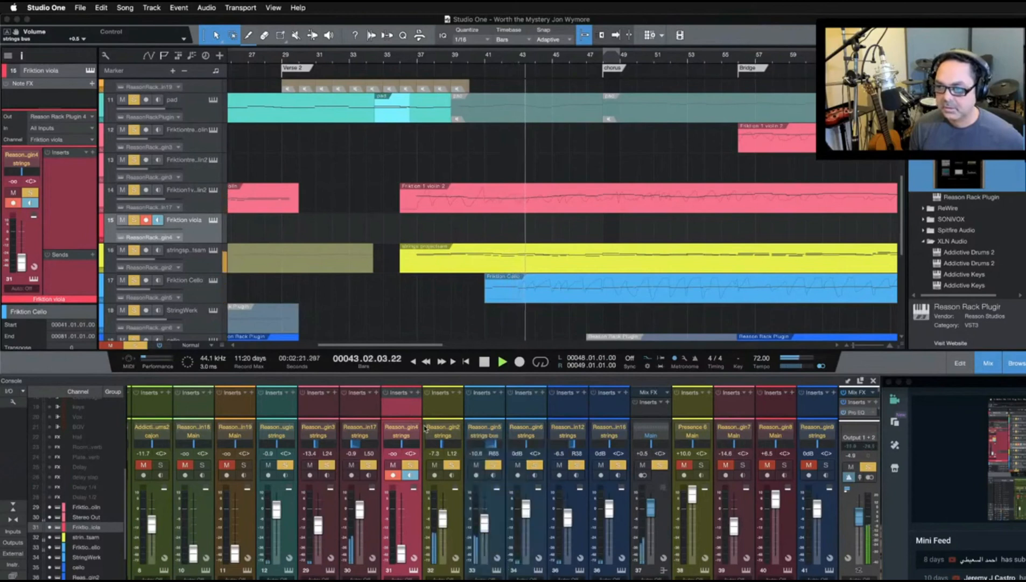
click(444, 436)
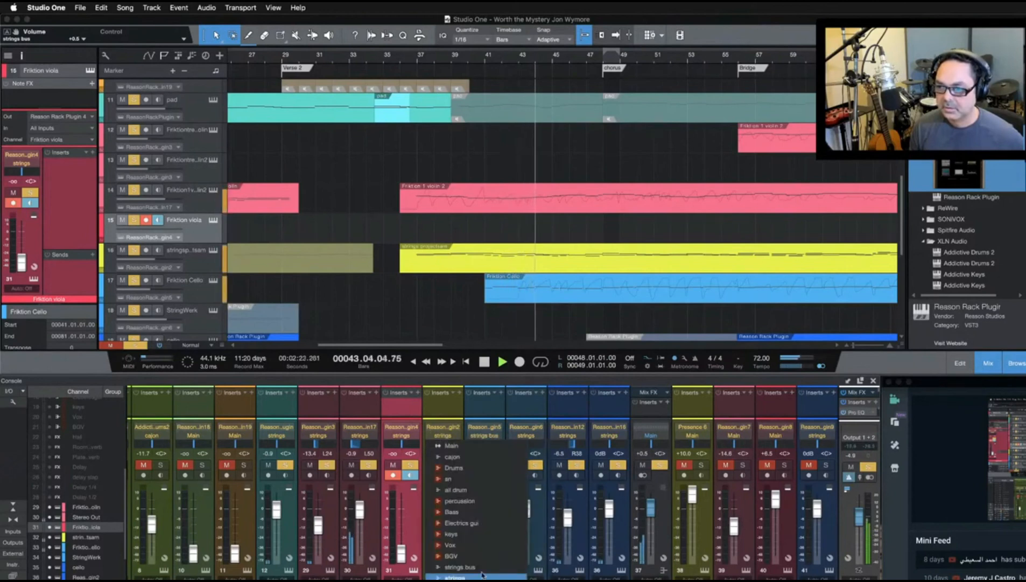
click(458, 566)
click(402, 435)
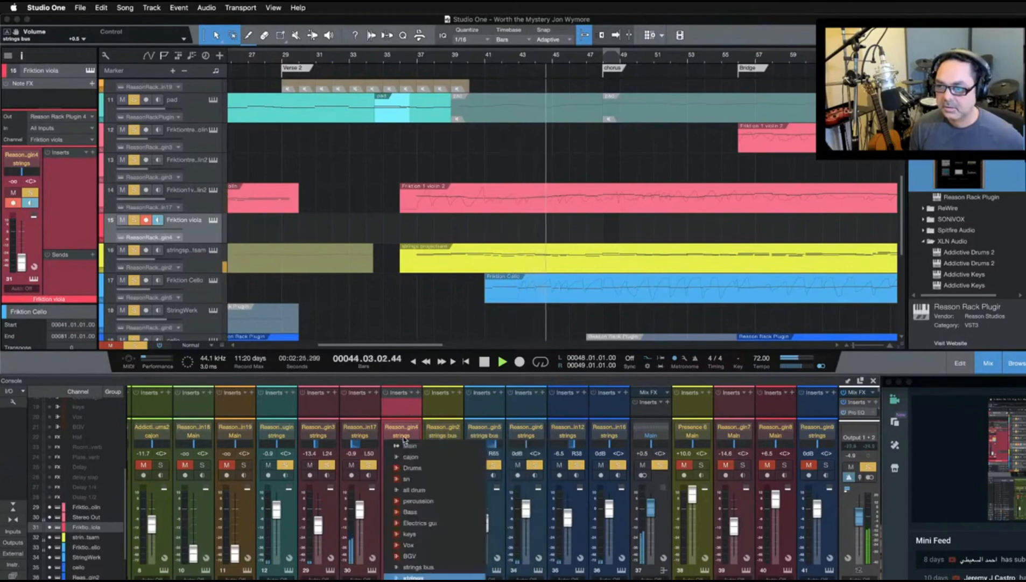
click(431, 567)
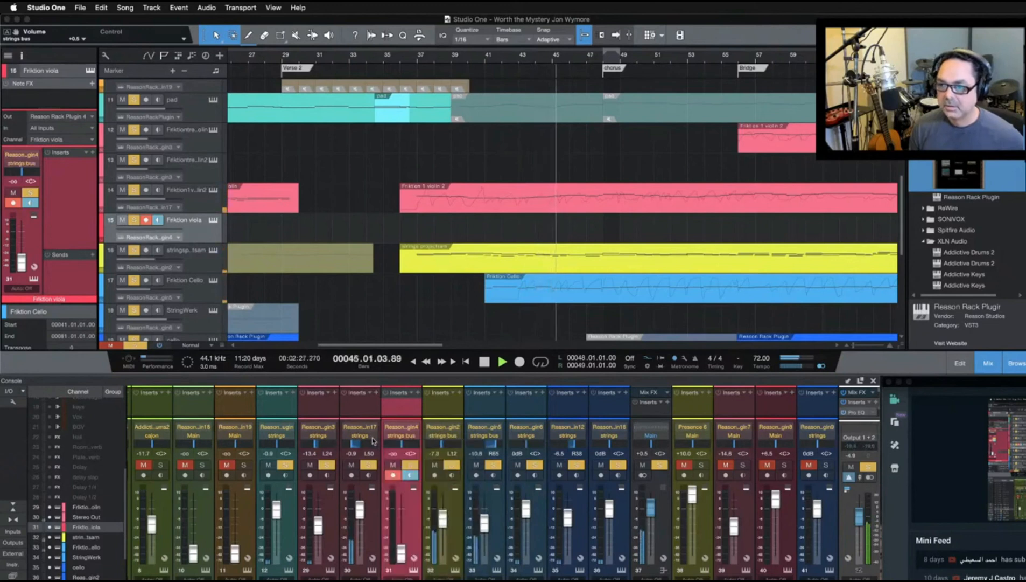
Change the output of channel 30 to BGV and the output of channel 29 to the strings bus
click(360, 435)
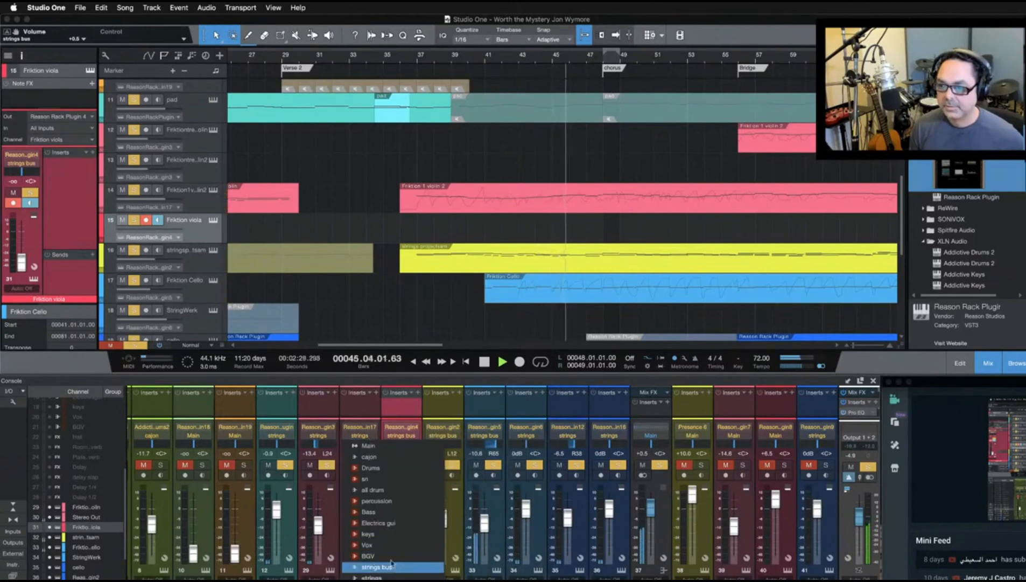
click(368, 556)
click(327, 435)
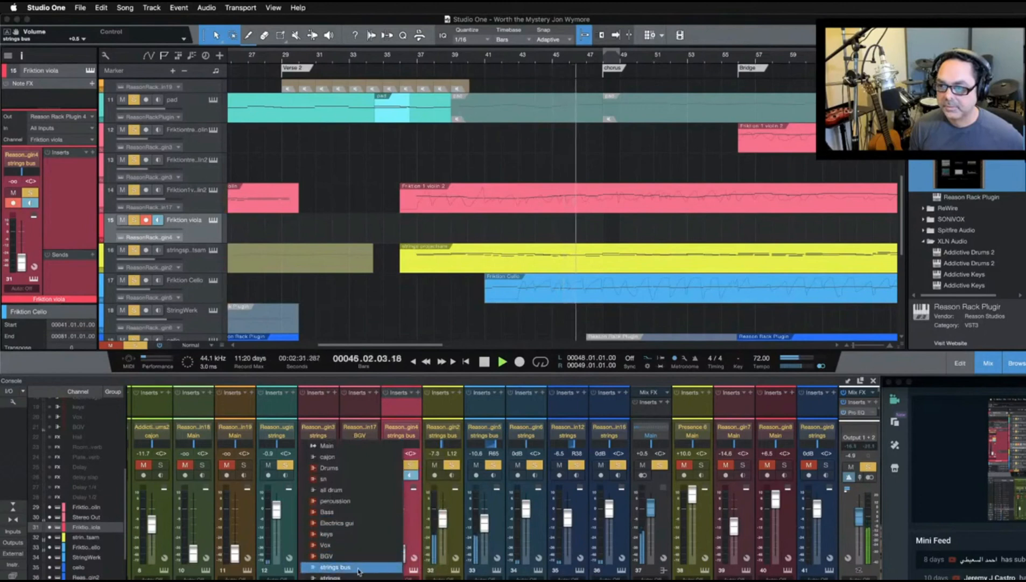
click(335, 567)
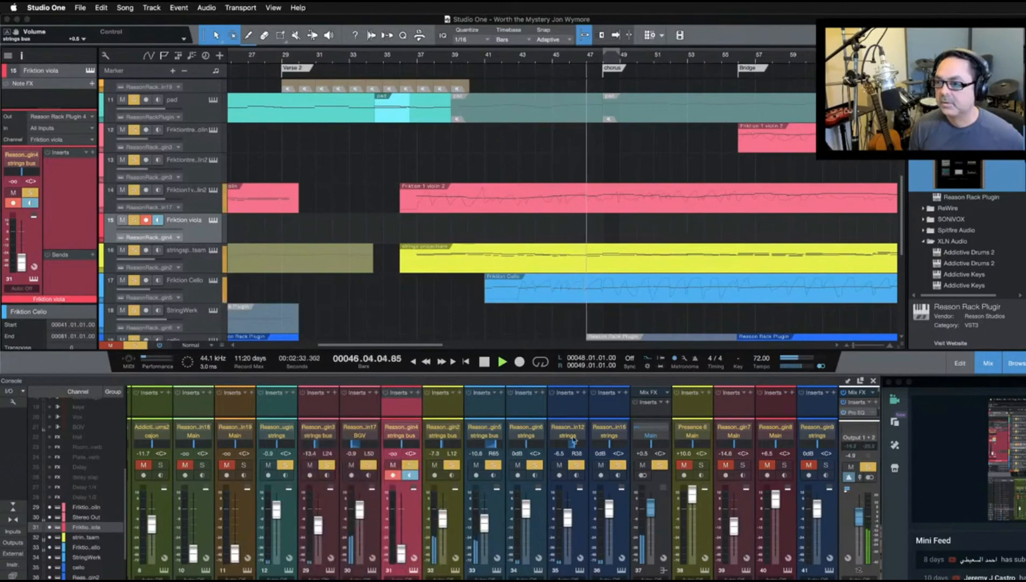
Route the outputs of channels 34, 35 and 36 to the strings bus
click(530, 436)
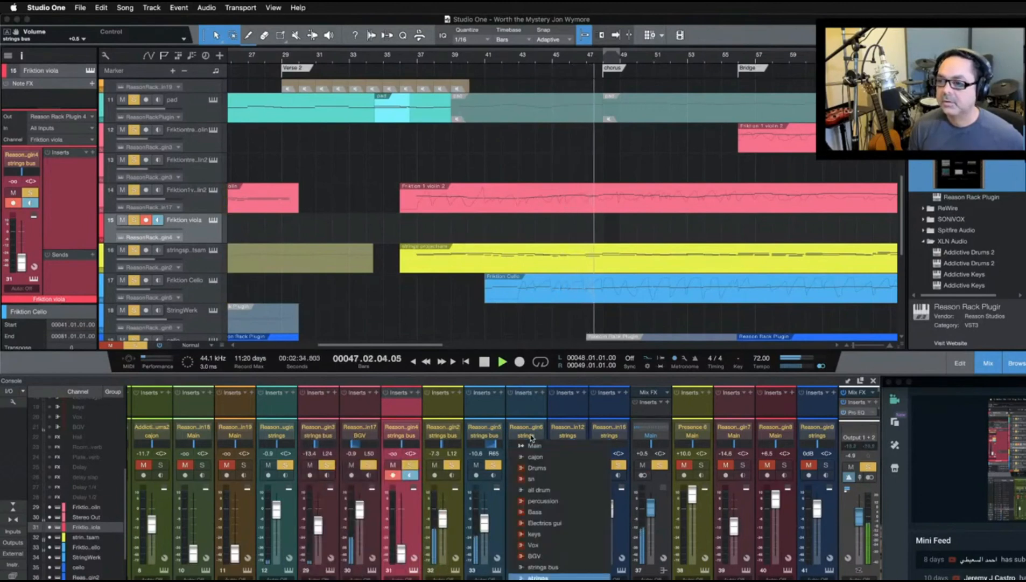
click(555, 568)
click(568, 435)
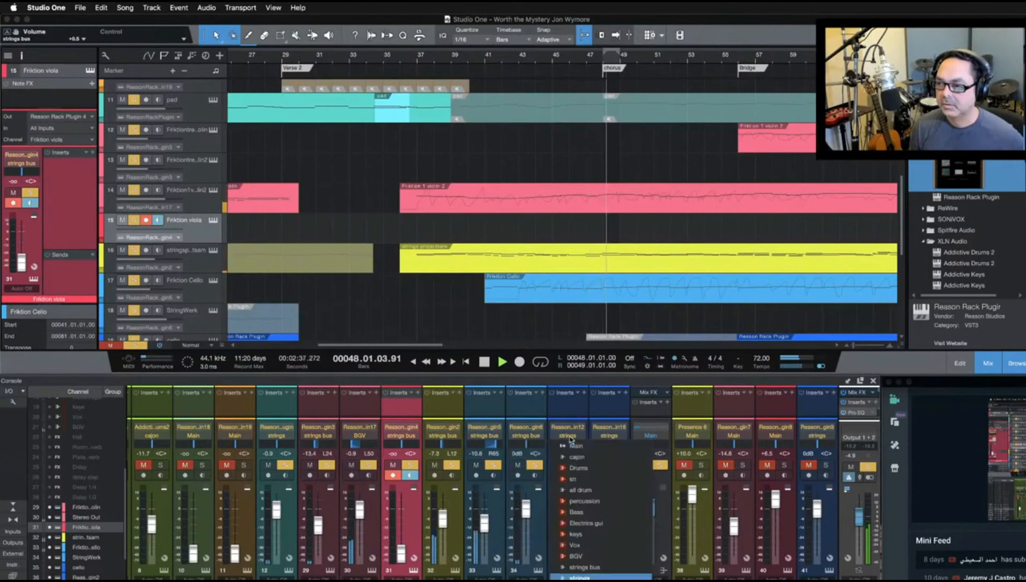
click(590, 567)
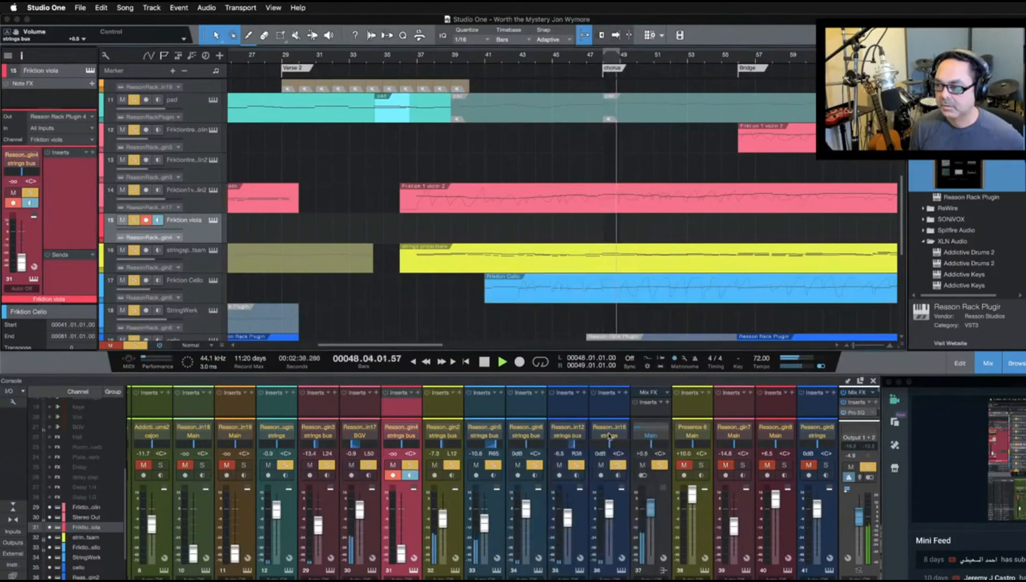
click(609, 435)
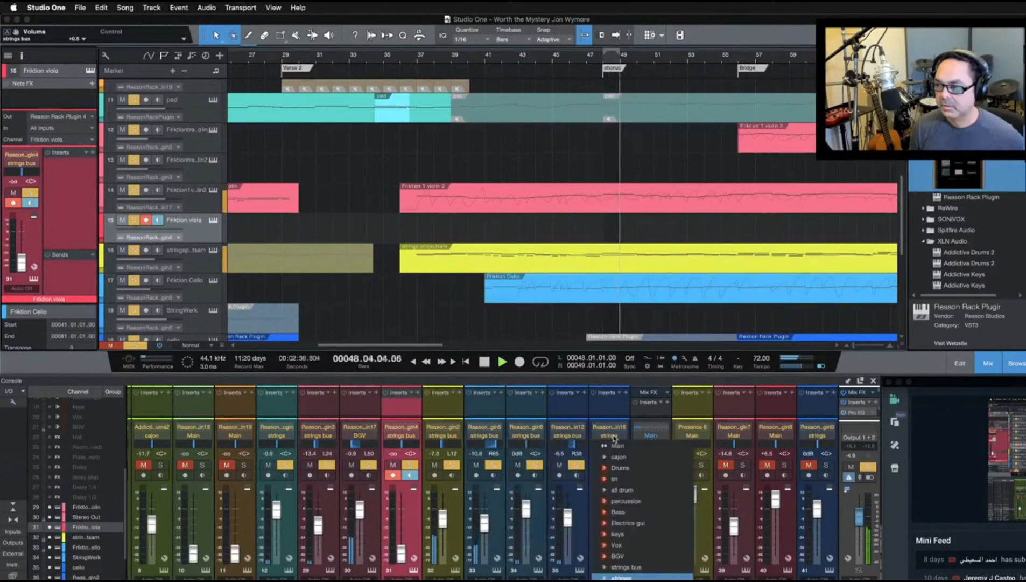
click(626, 567)
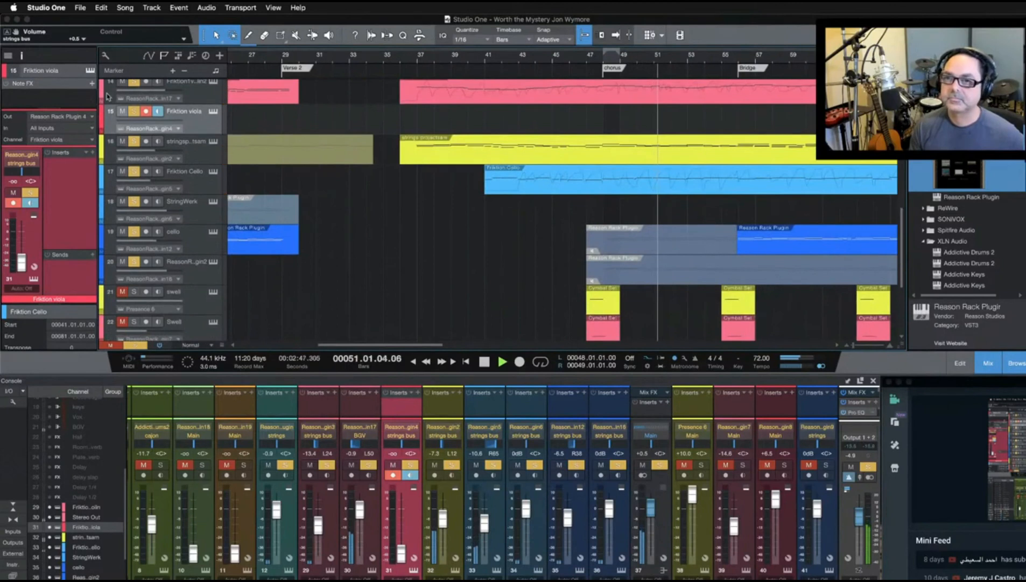
Disarm the Friktion viola track and reduce the arrangement's track height to Small
click(146, 112)
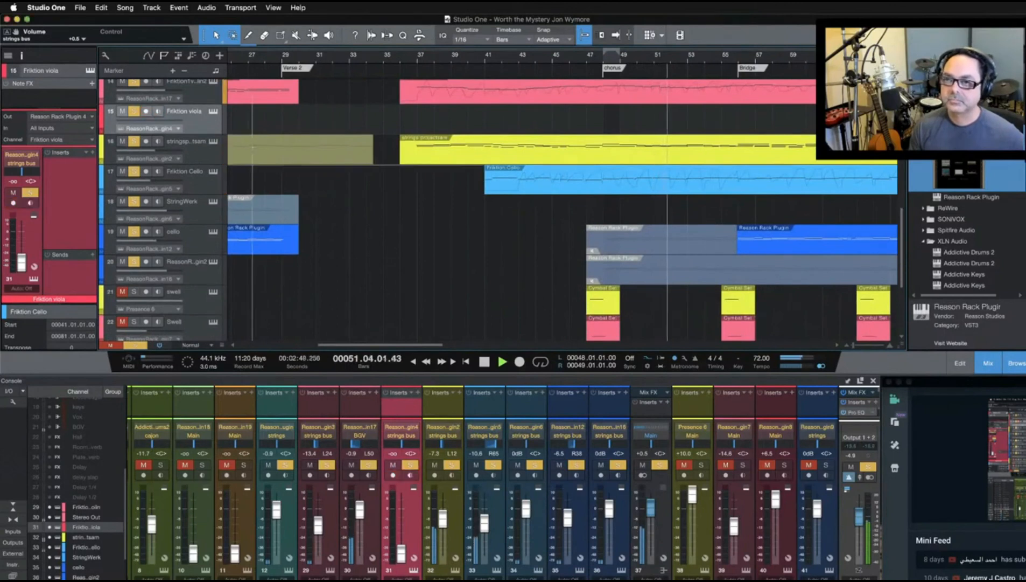
scroll(252, 148, up, 2)
scroll(252, 148, up, 3)
scroll(253, 147, down, 4)
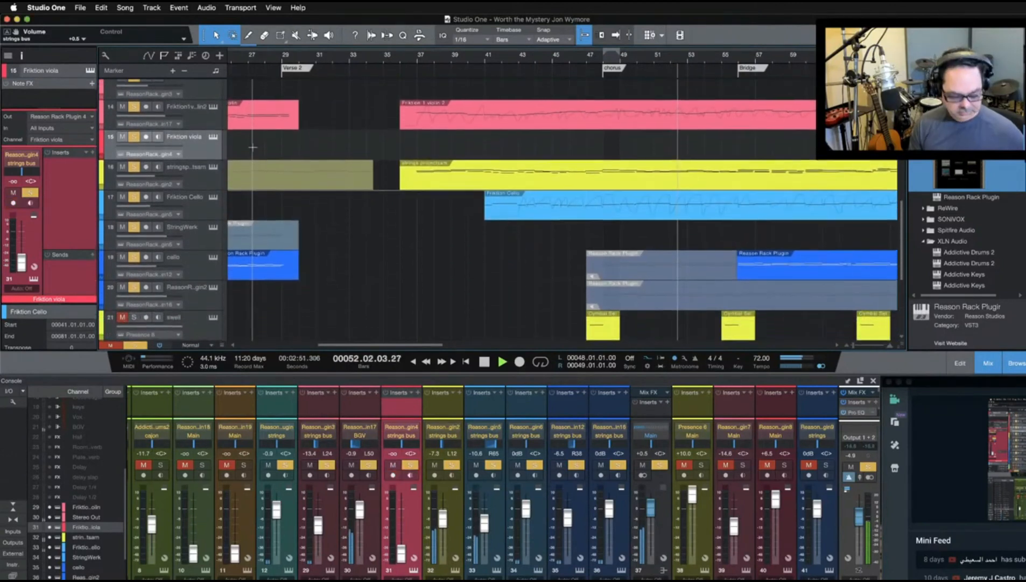
key(shift+w)
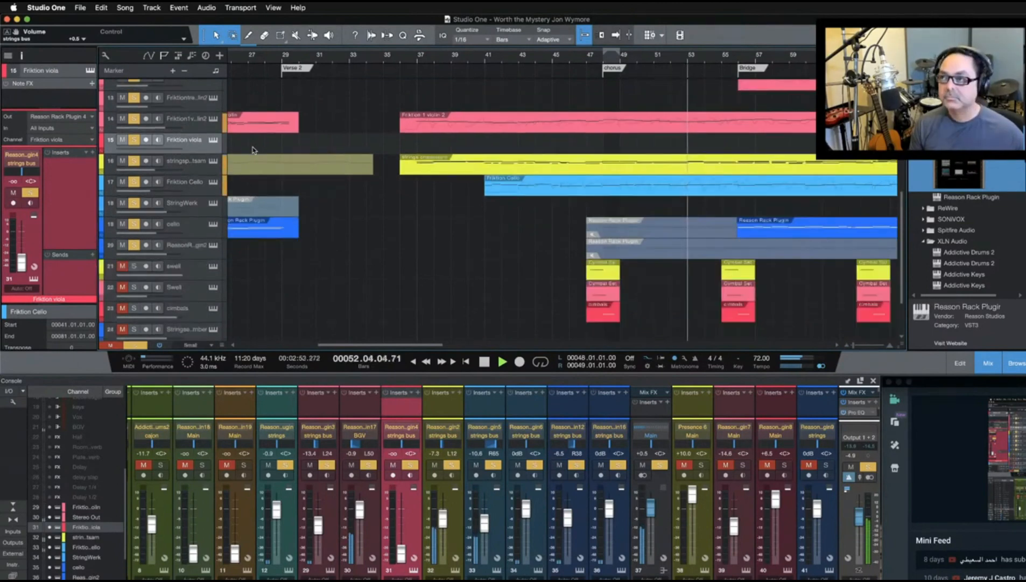
Raise the cello channel to -4.7 dB as the bridge plays
scroll(336, 152, right, 1)
scroll(336, 152, right, 5)
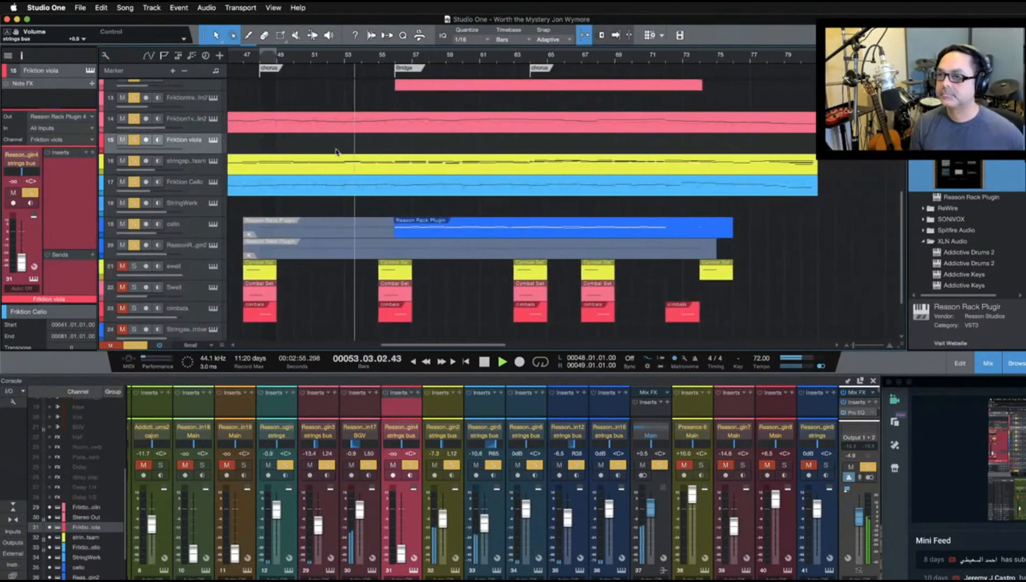
scroll(500, 242, up, 5)
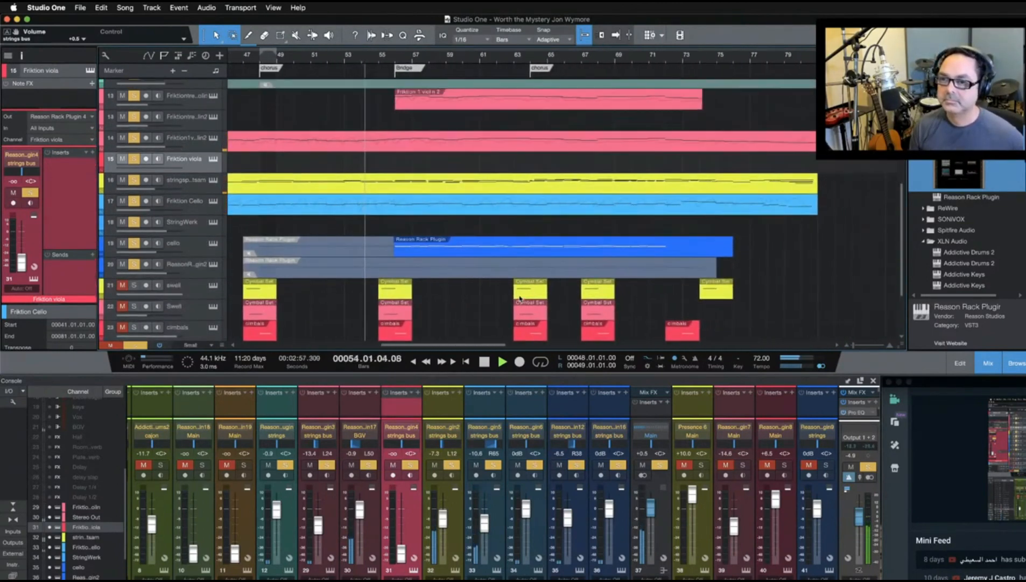
scroll(519, 297, down, 3)
scroll(519, 298, up, 2)
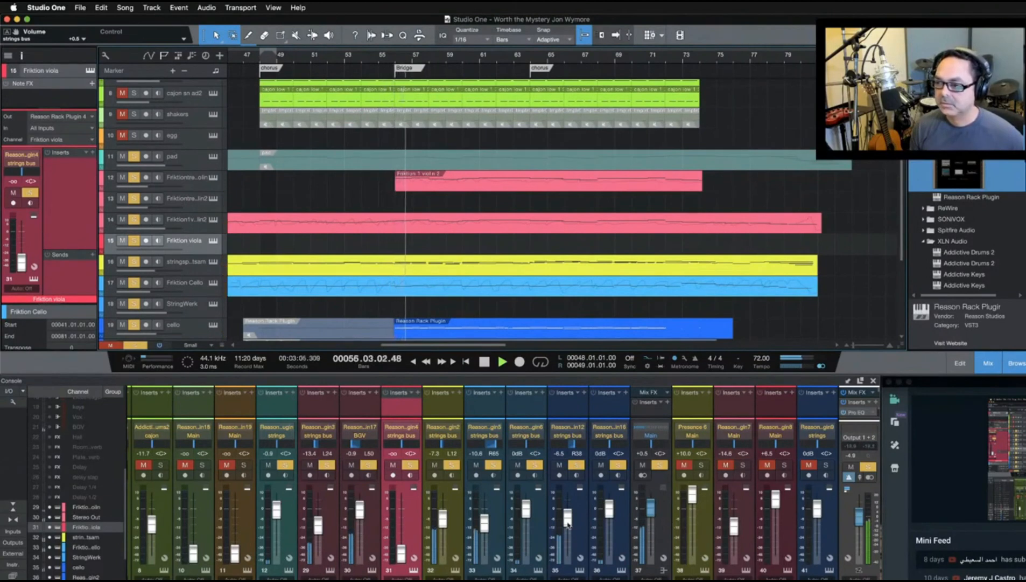
drag(568, 525, 569, 521)
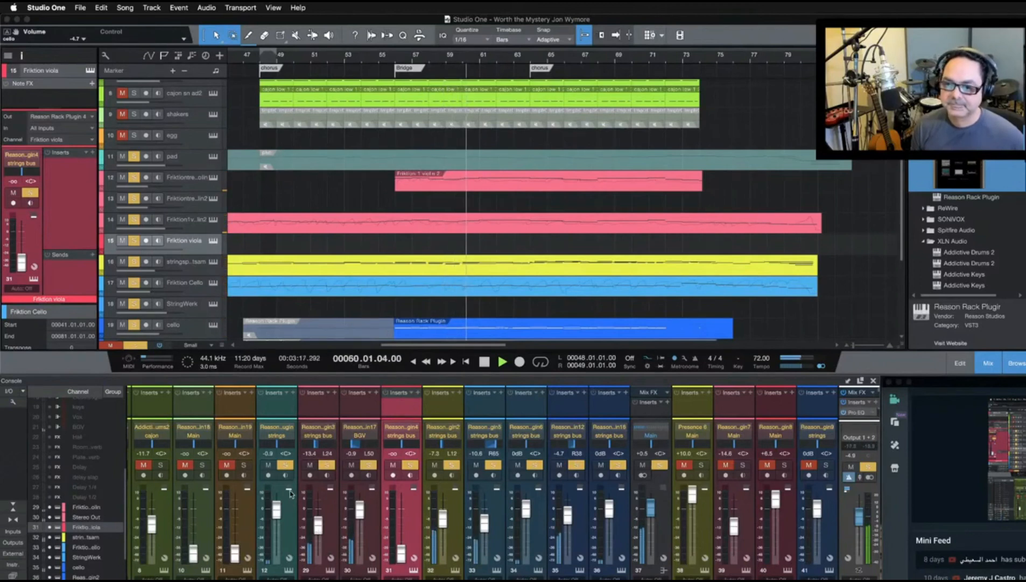
Select the pad track, route its channel's output to the strings bus, and disarm the track
scroll(290, 493, left, 4)
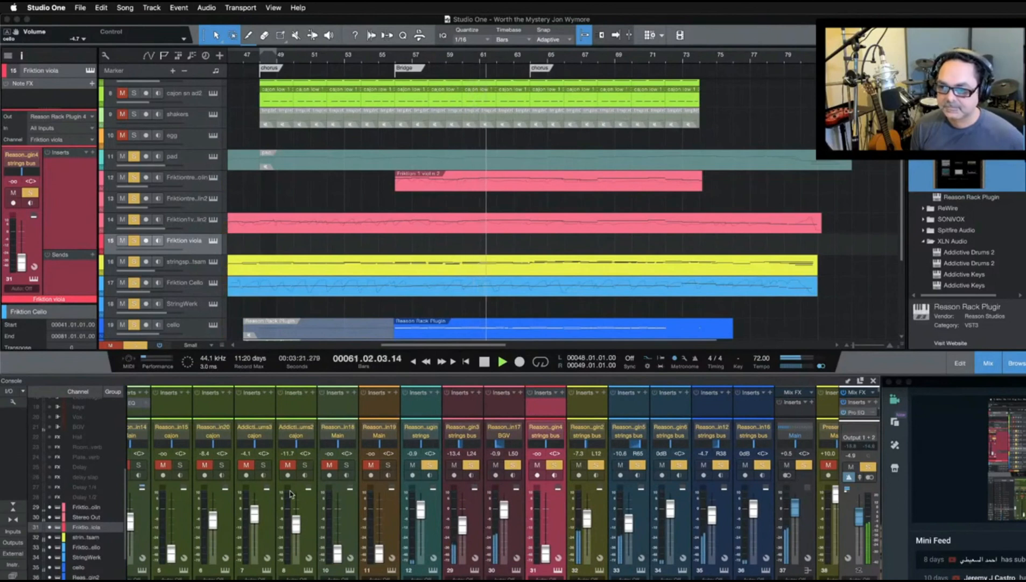
scroll(291, 493, left, 4)
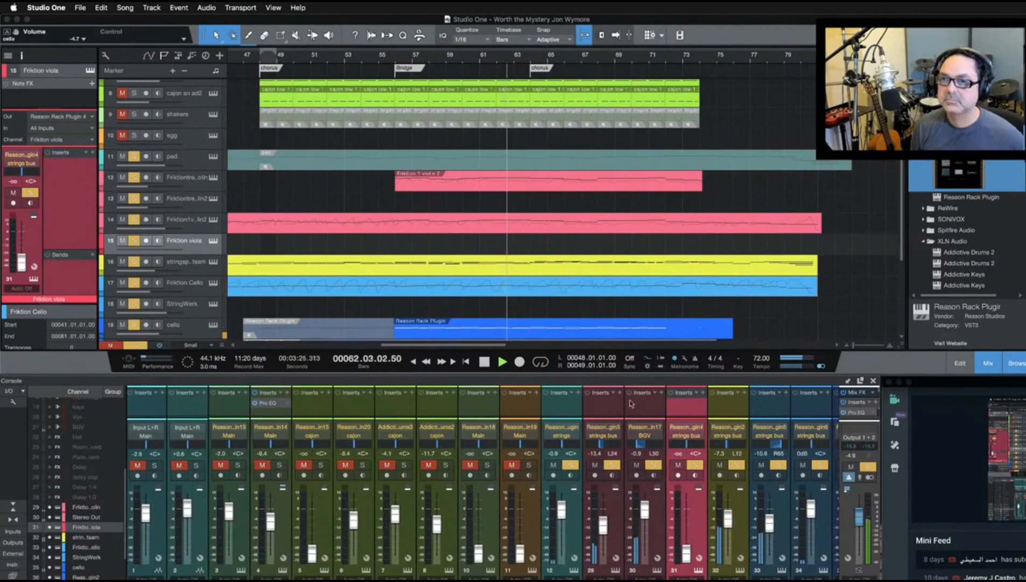
scroll(303, 207, up, 1)
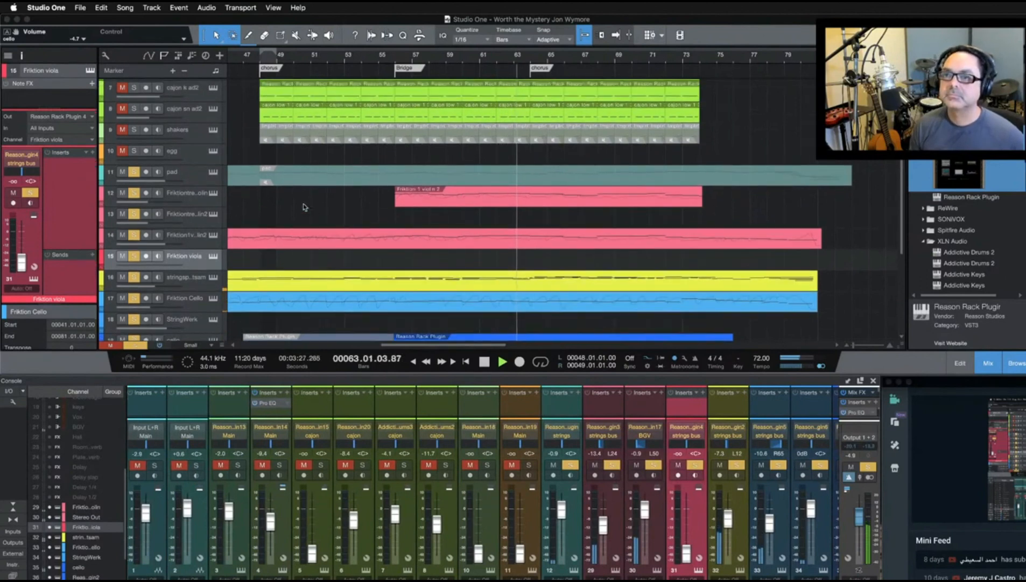
click(197, 181)
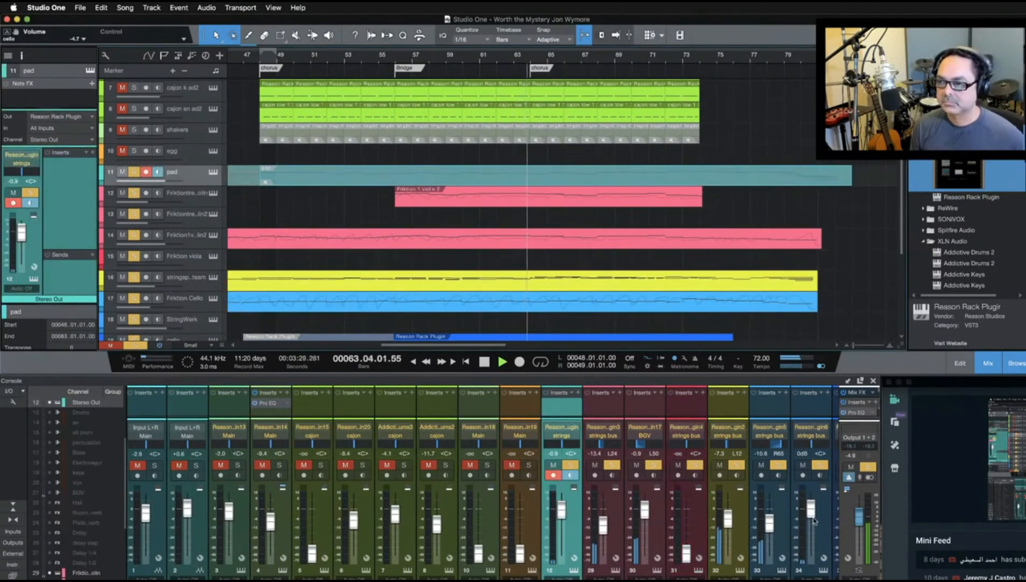
scroll(592, 518, right, 1)
scroll(592, 517, right, 2)
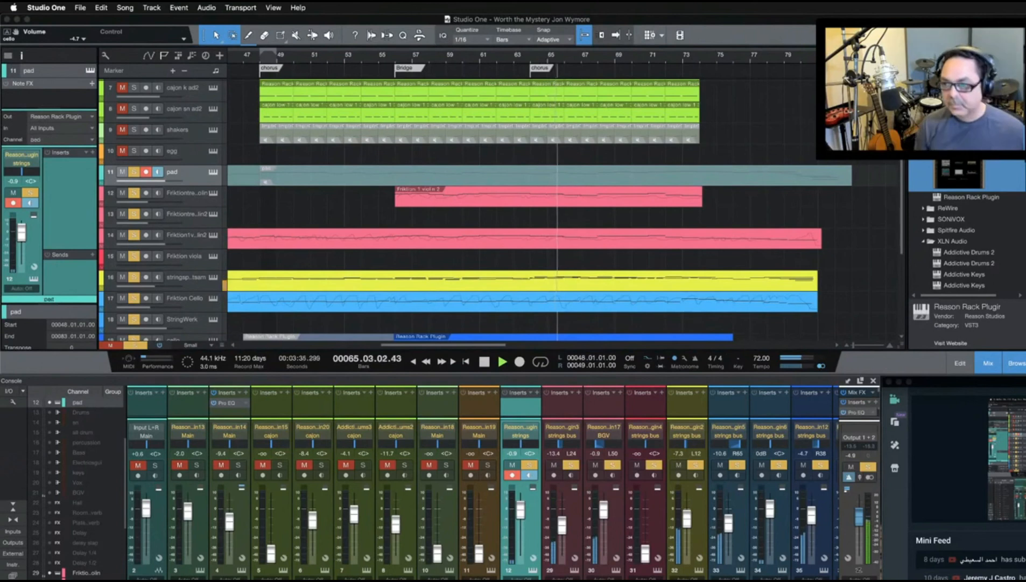
scroll(578, 575, right, 5)
scroll(579, 575, right, 1)
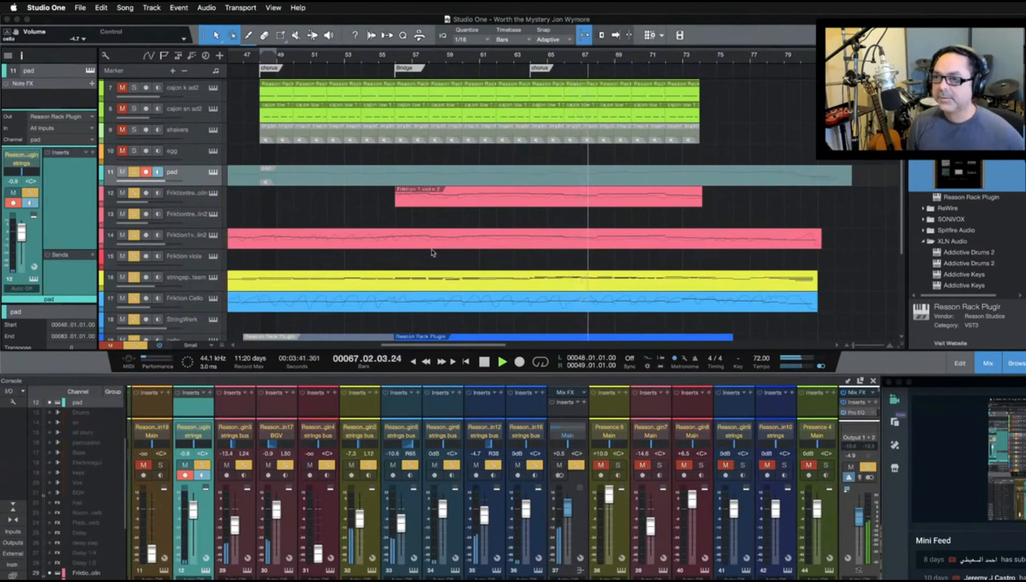
click(146, 171)
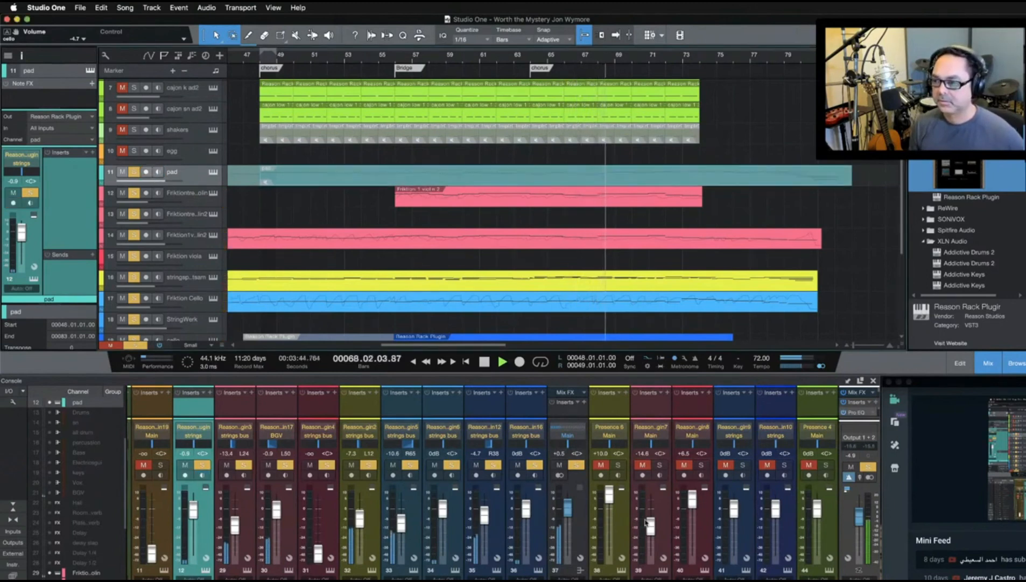
click(576, 464)
click(576, 464)
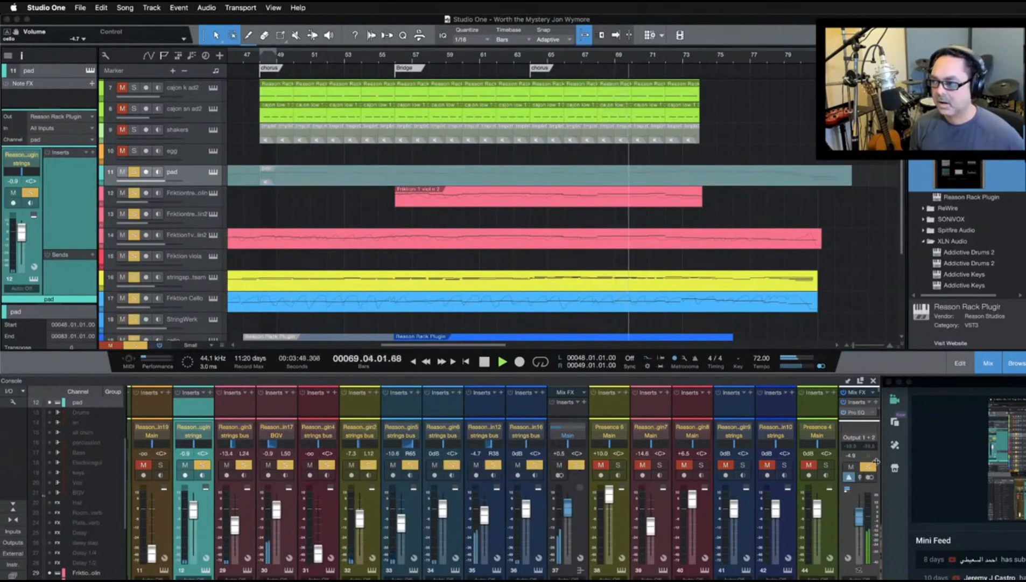
Clear the solos so the full mix plays and lower the strings bus to -0.2 dB
click(869, 466)
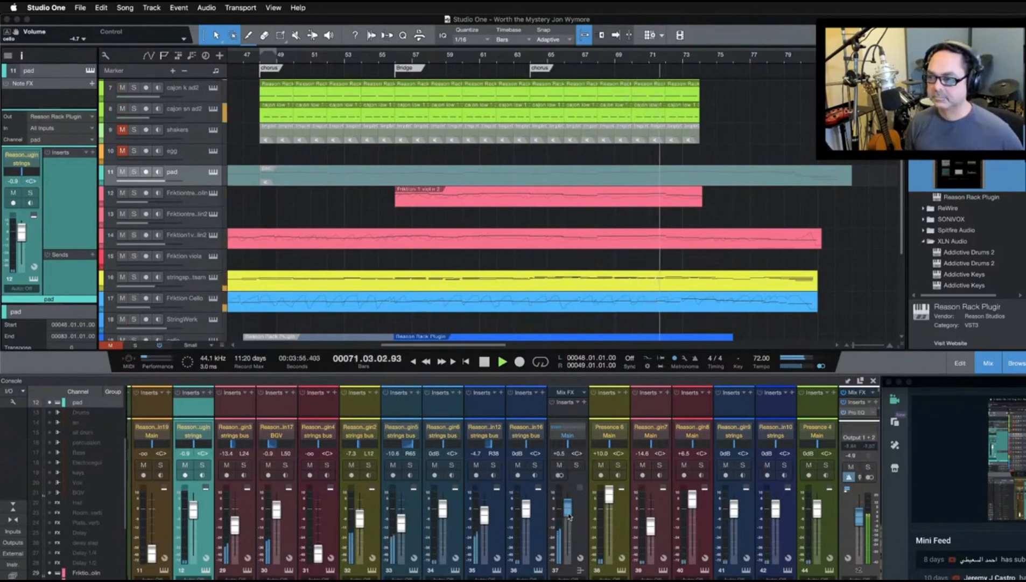
drag(568, 510, 569, 517)
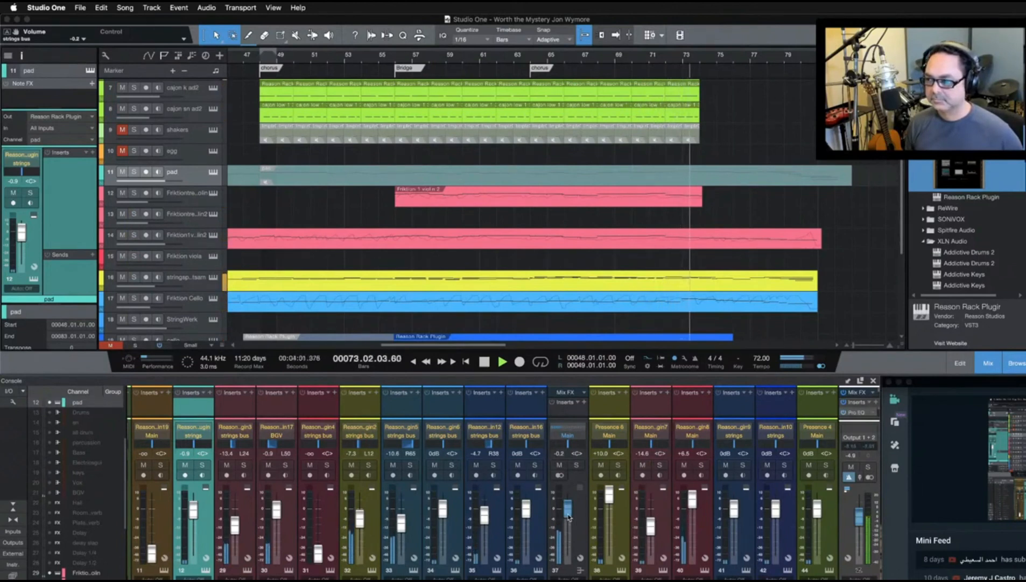
Lower the cimbals channel to +3.3 dB and look over the tracks as the ending plays
drag(691, 507, 678, 512)
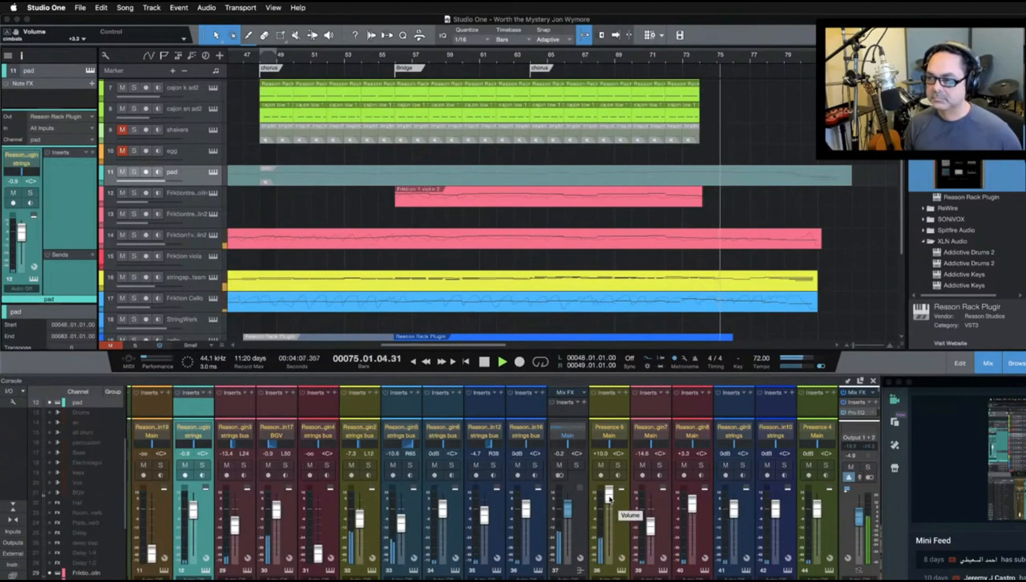
scroll(563, 510, left, 3)
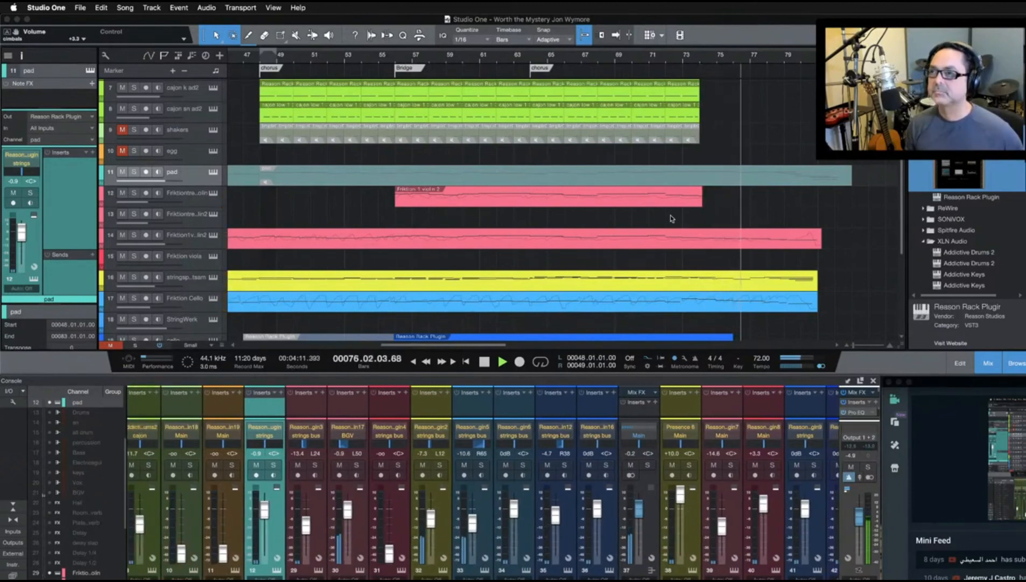
scroll(671, 218, down, 5)
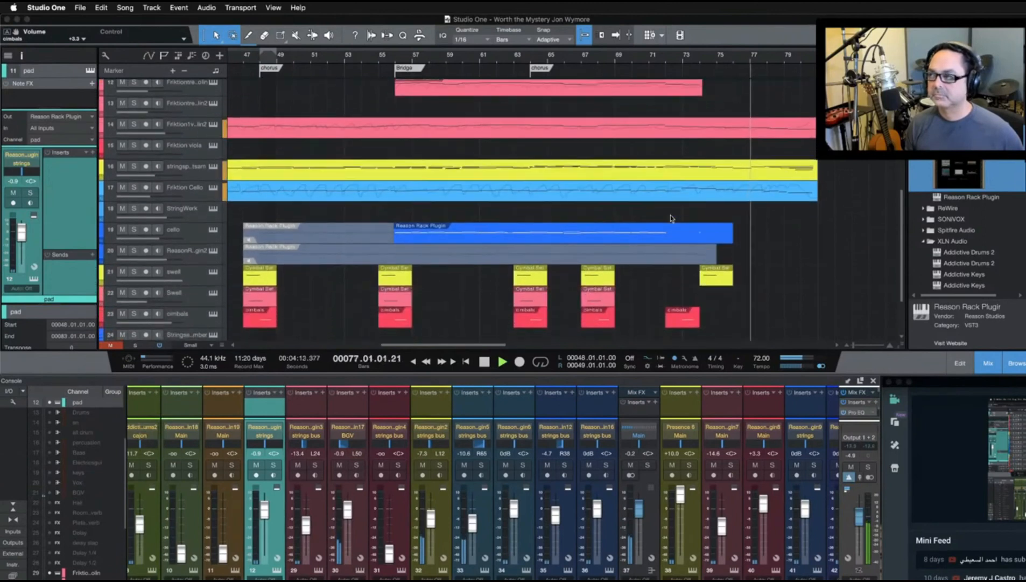
scroll(671, 218, up, 9)
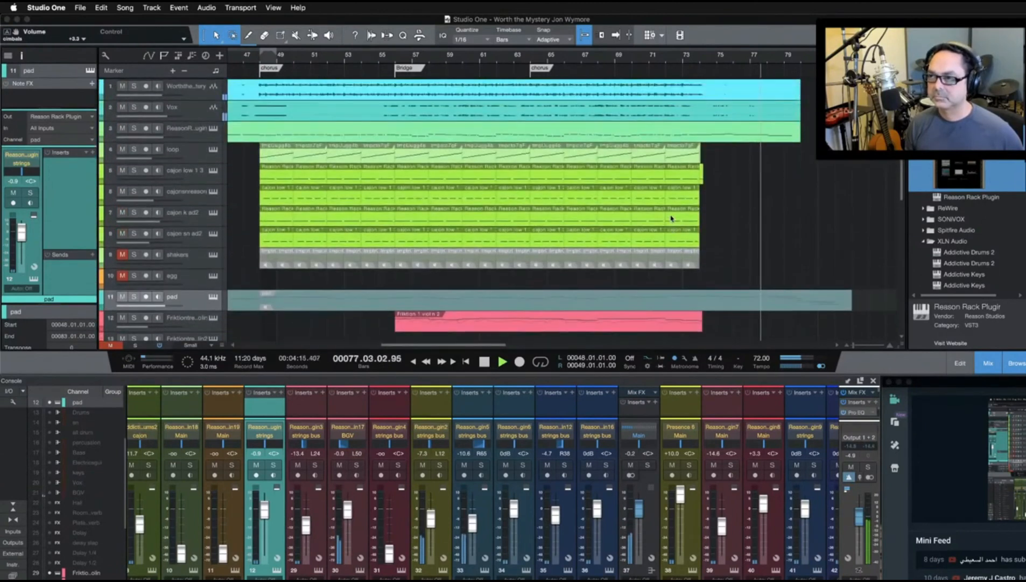
Stop playback after the ending and look over the string, pad and percussion tracks across the whole arrangement, from the intro to the final chorus
scroll(672, 218, down, 10)
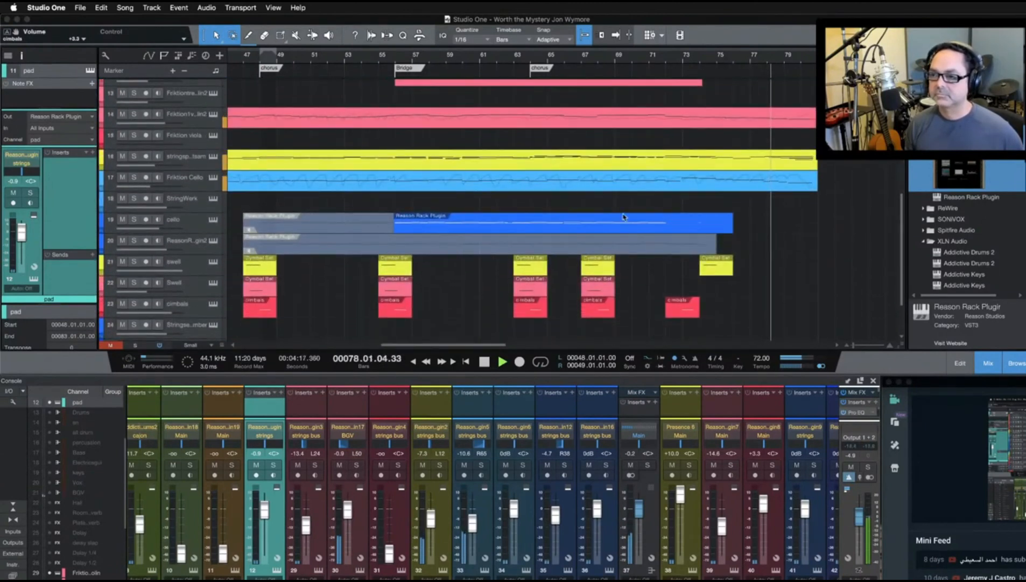
click(484, 363)
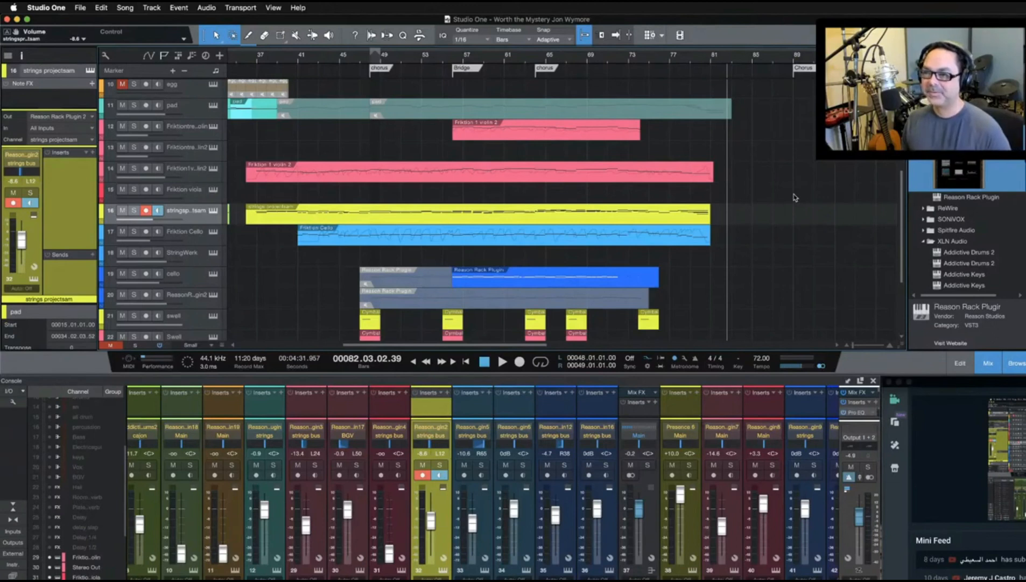
scroll(794, 197, left, 10)
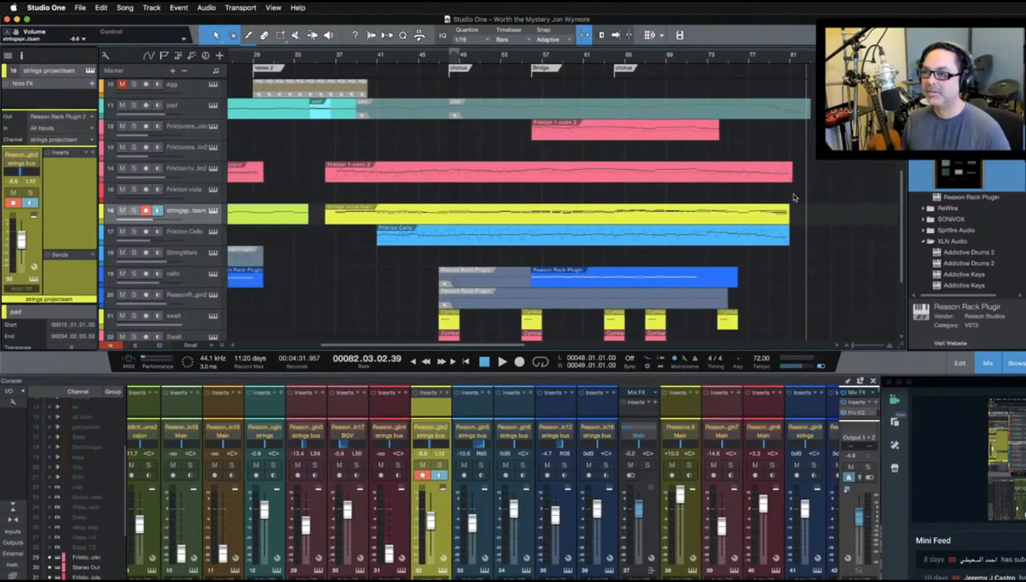
scroll(794, 199, right, 7)
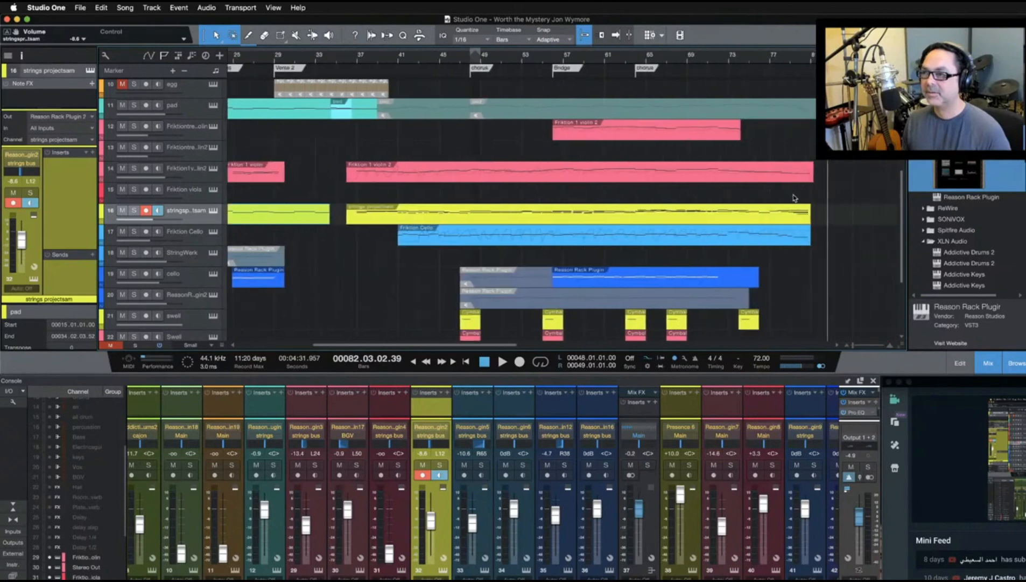
scroll(795, 198, left, 7)
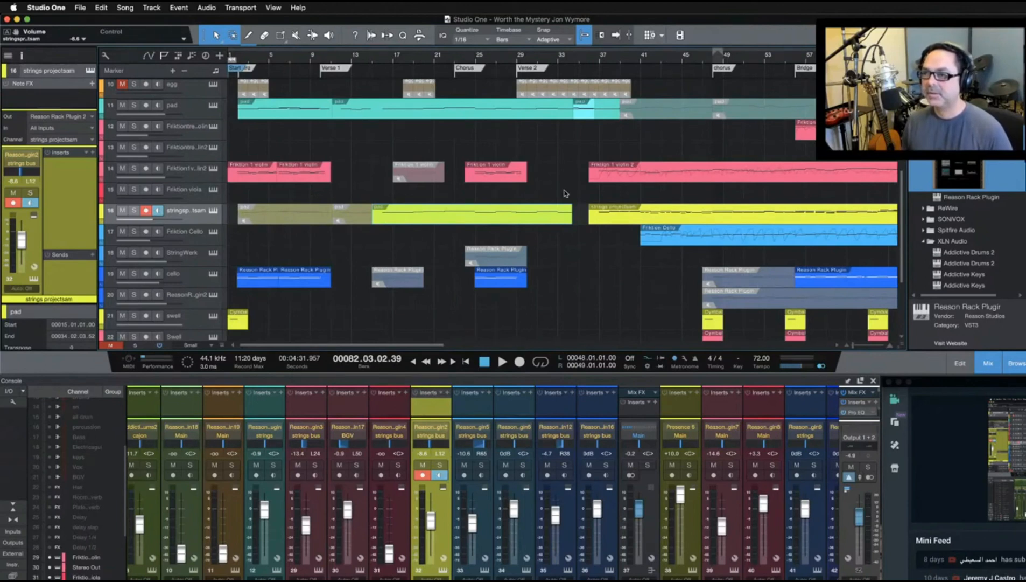
scroll(564, 193, right, 10)
scroll(566, 193, down, 5)
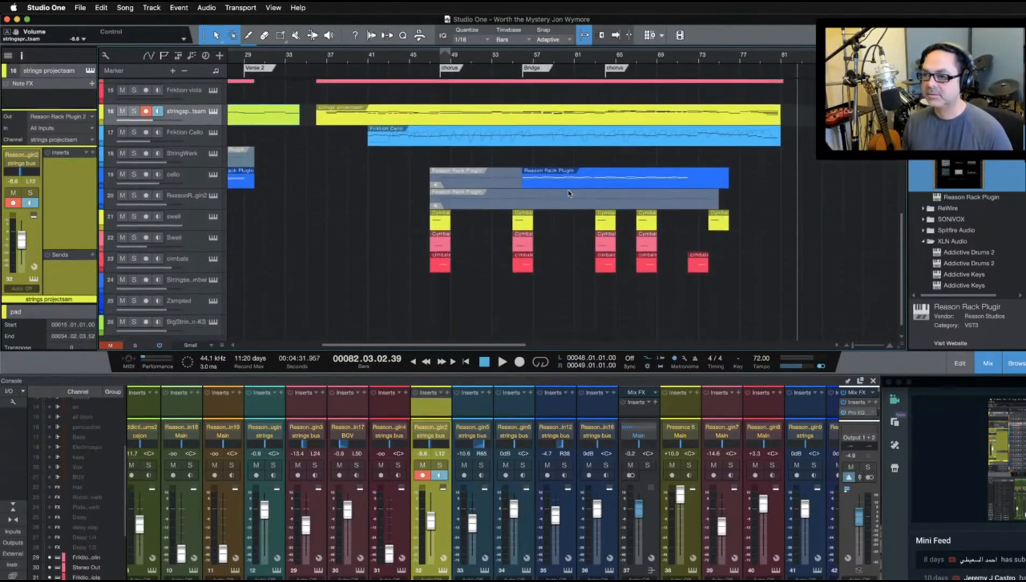
scroll(569, 193, up, 12)
scroll(568, 192, left, 1)
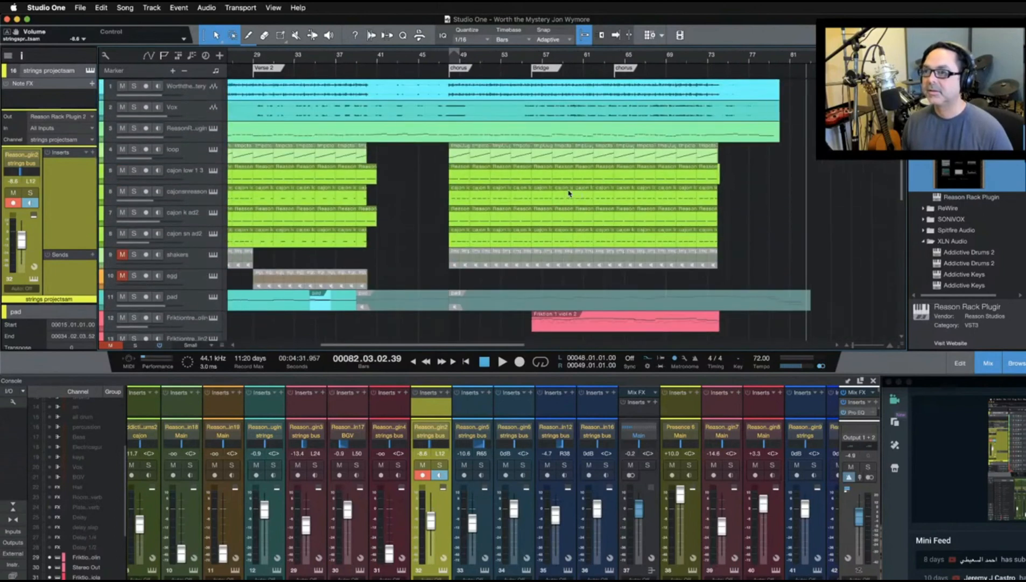
scroll(569, 192, left, 10)
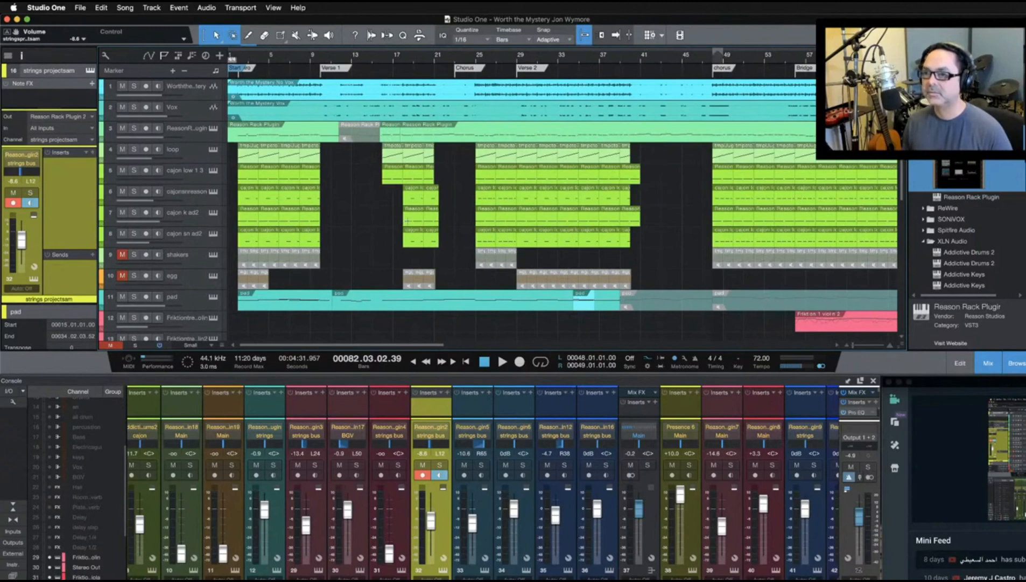
scroll(407, 220, down, 3)
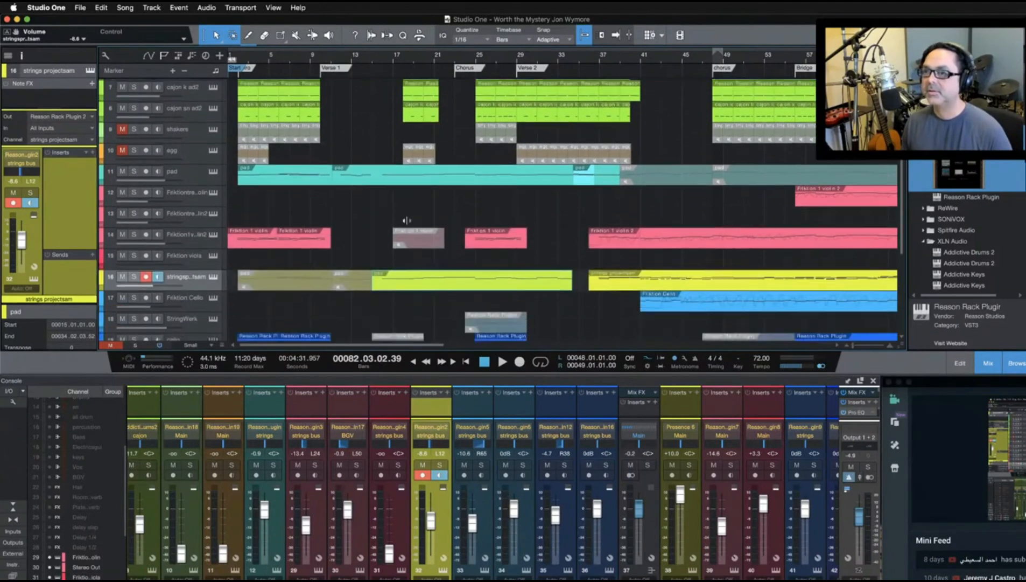
scroll(407, 220, up, 3)
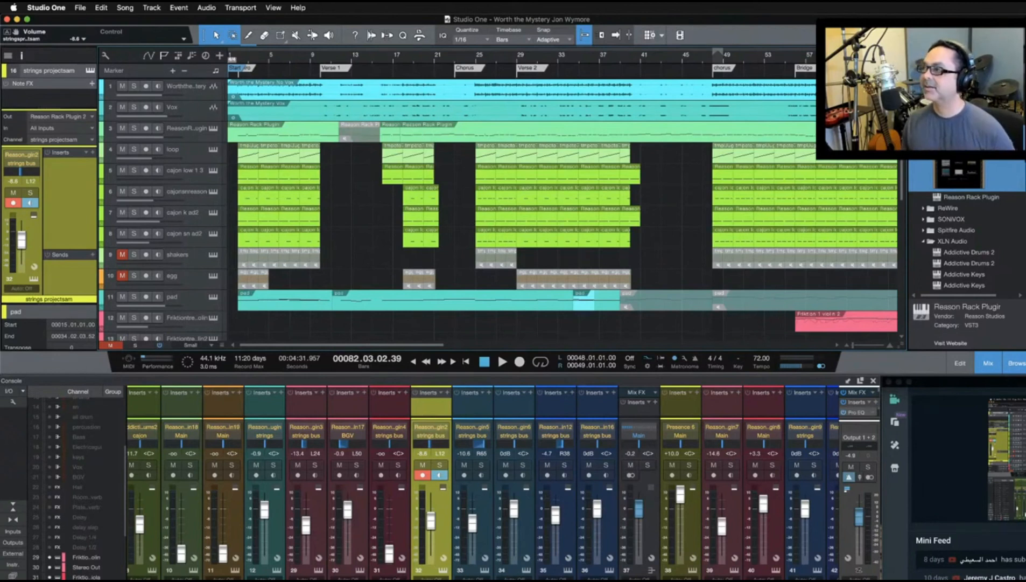
Place the playback cursor at bar 55, just before the Bridge marker
key(super+Tab)
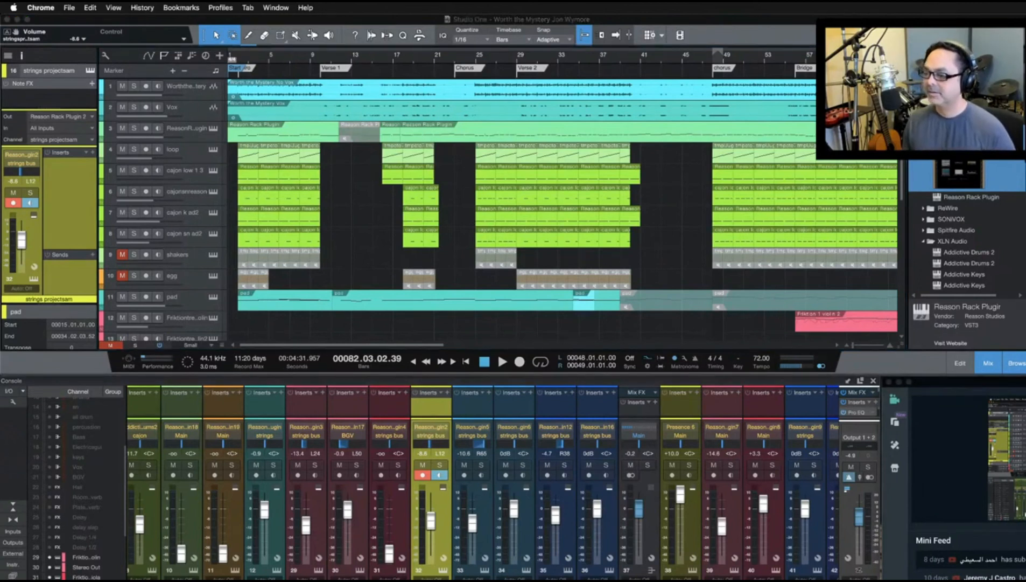
scroll(776, 264, right, 10)
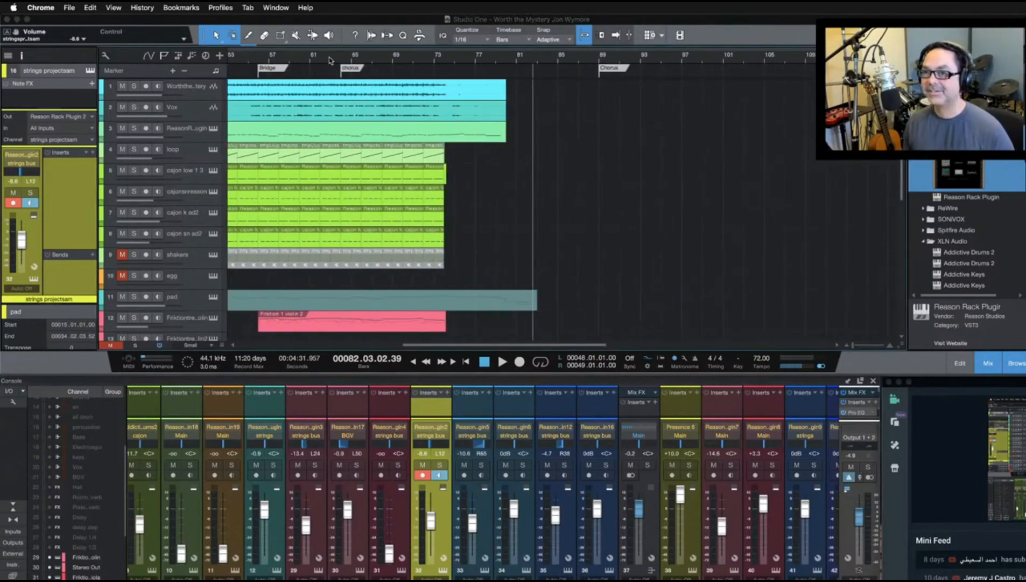
click(330, 61)
scroll(344, 60, left, 4)
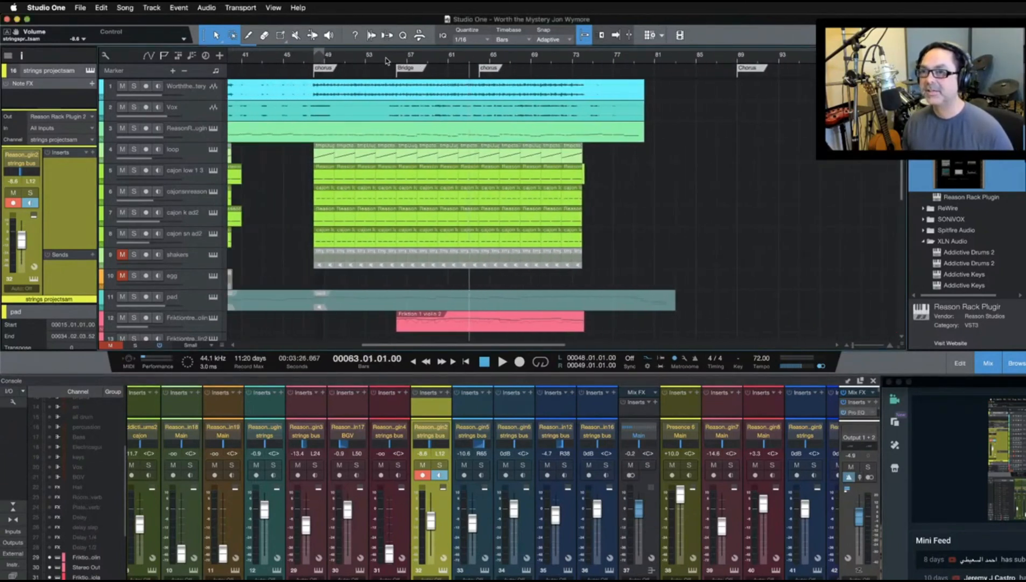
click(390, 61)
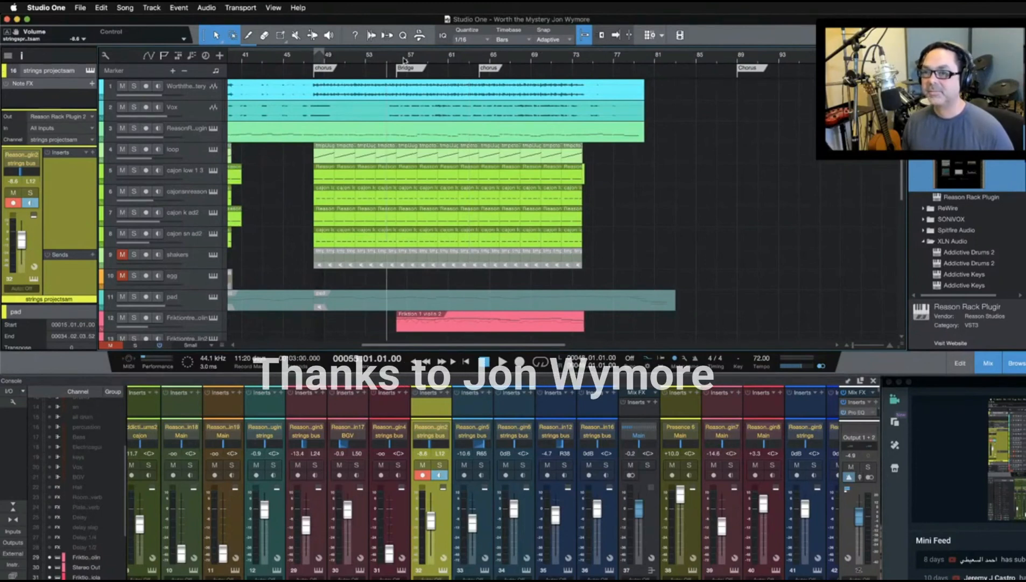